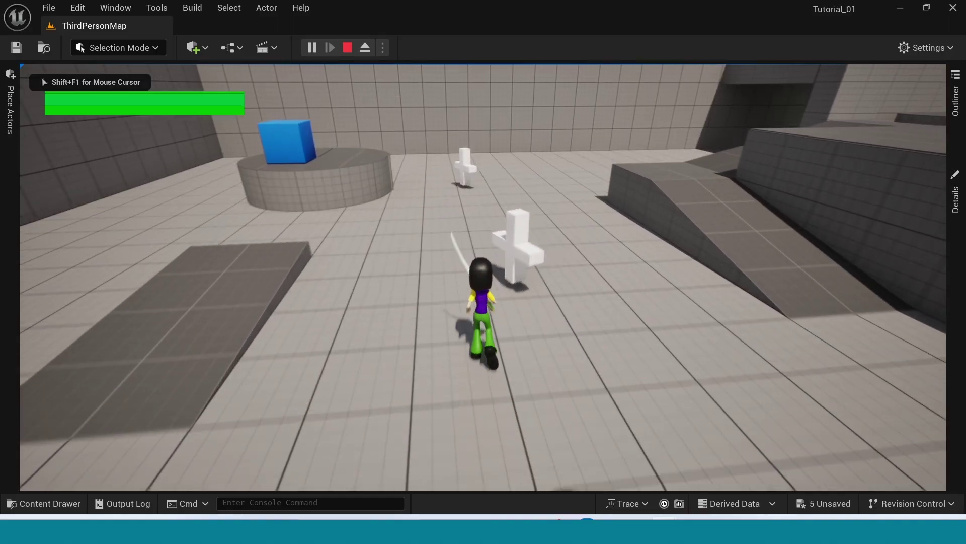
Run the character forward through the level in play mode to preview the area and the glowing heart pickups
key("w")
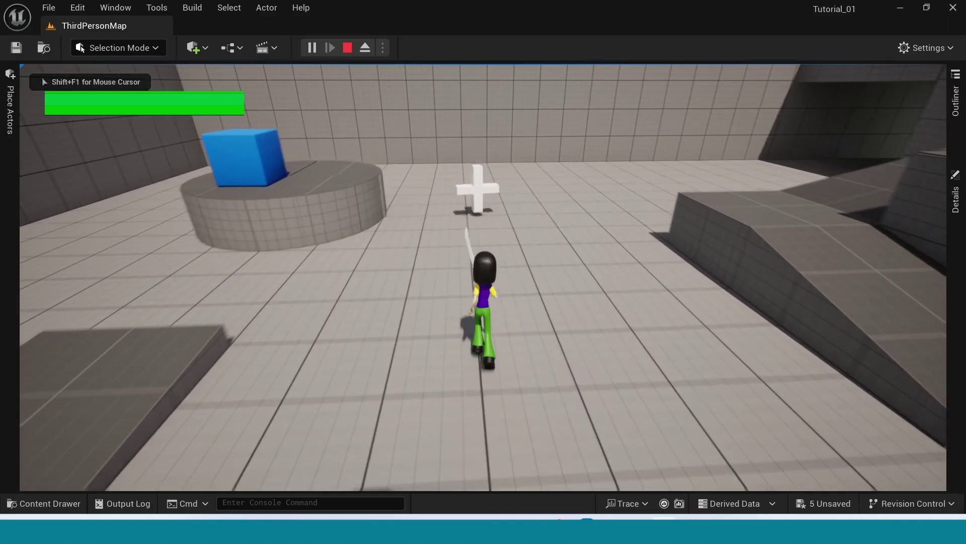
key("w")
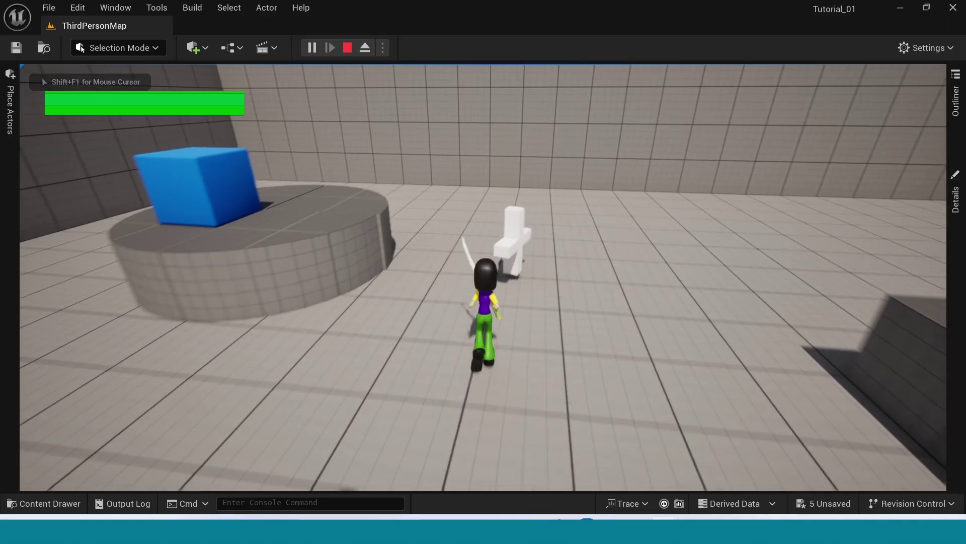
key("w")
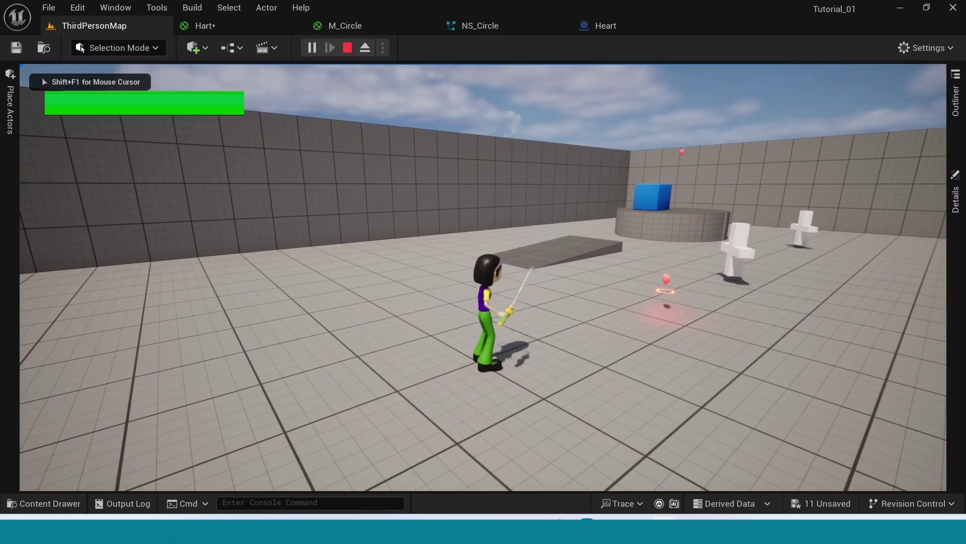
key("w")
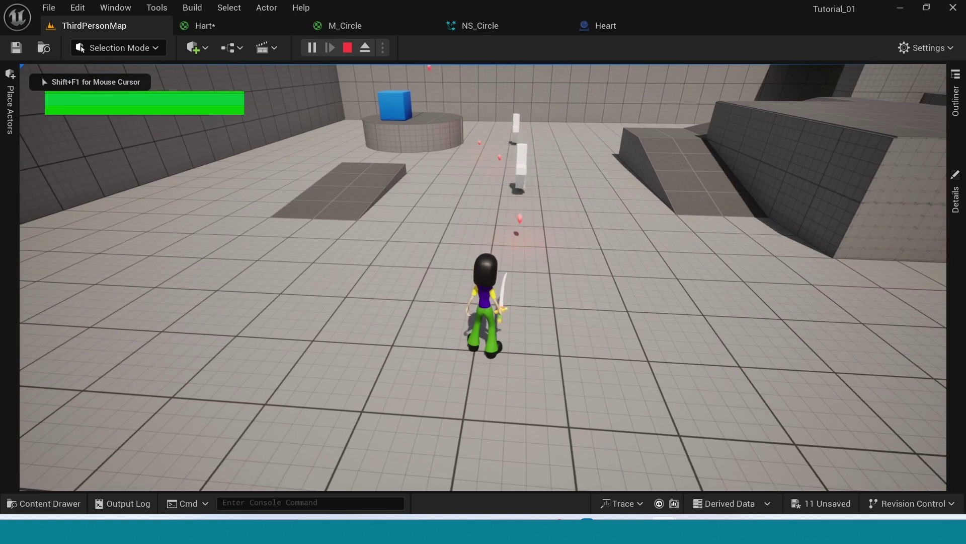
key("w")
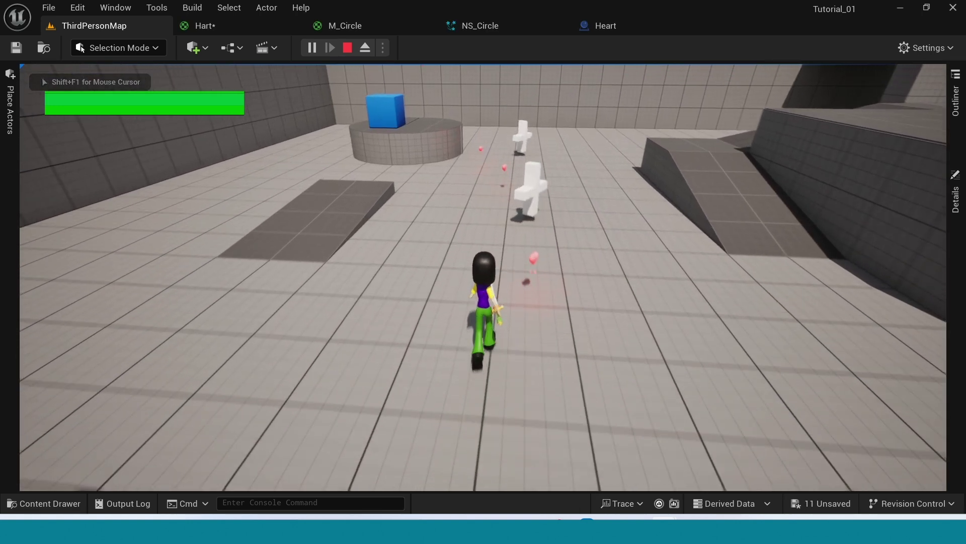
key("w")
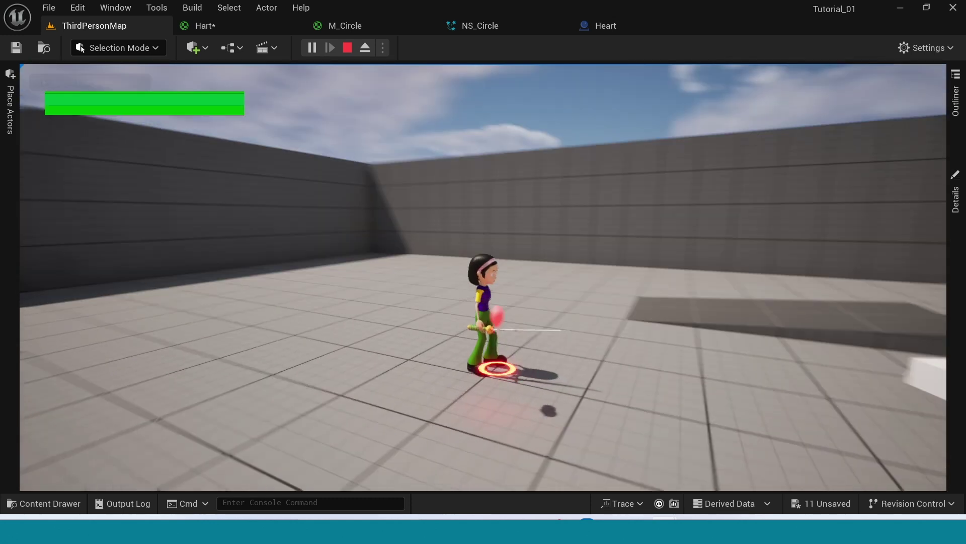
key("w")
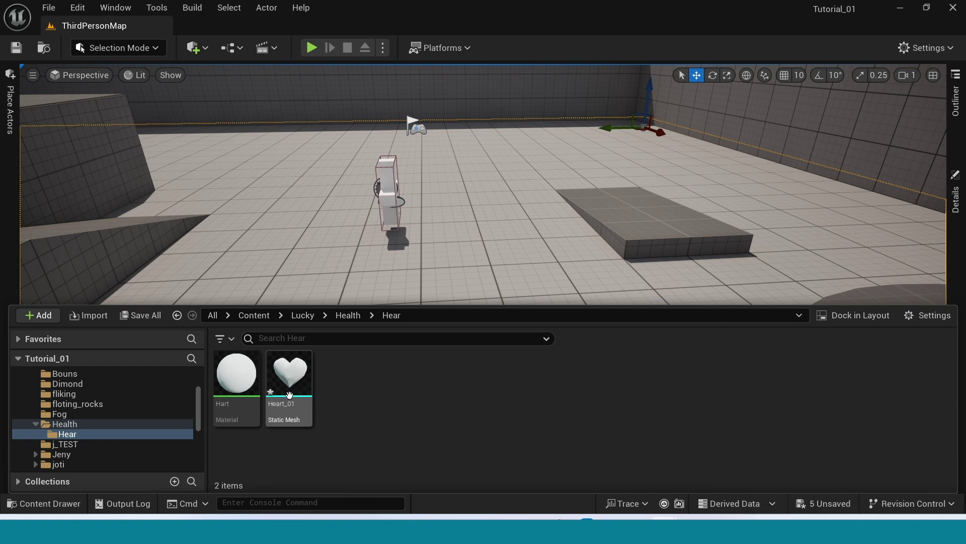
Open the Hart material and set its Param colour to deep red with R 0.48125, G 0.0 and B 0.009252
double_click(234, 393)
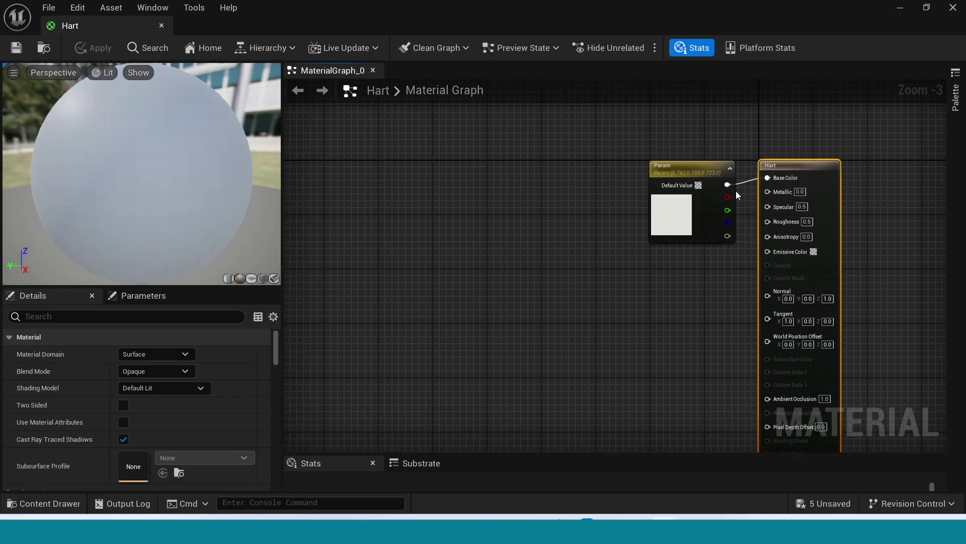
left_click_drag(683, 165, 425, 211)
right_click_drag(518, 318, 557, 309)
double_click(479, 258)
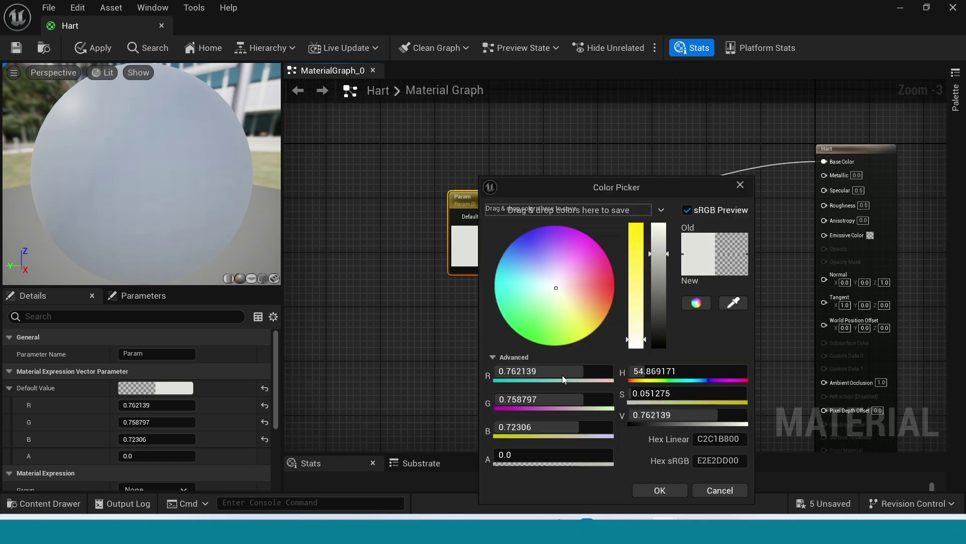
left_click_drag(556, 292, 666, 289)
left_click(664, 262)
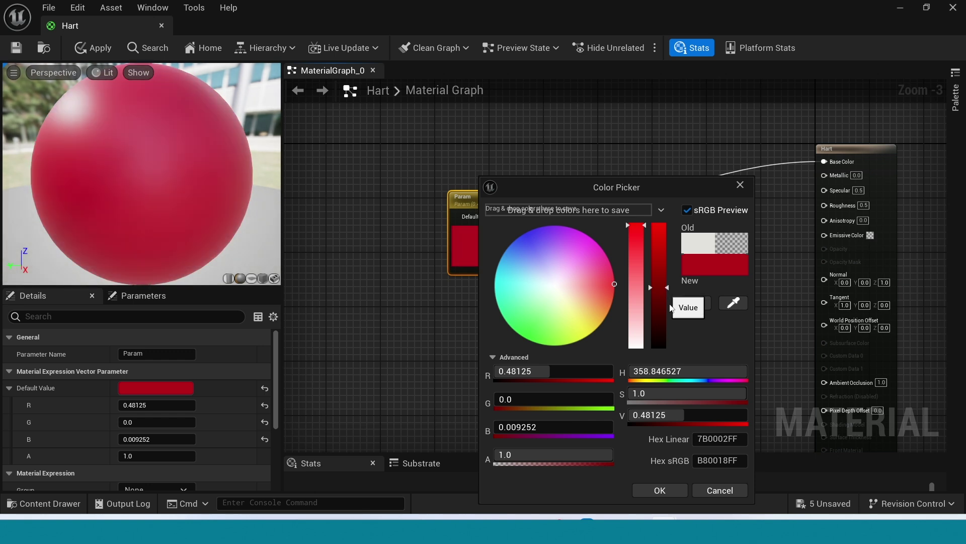
left_click(660, 491)
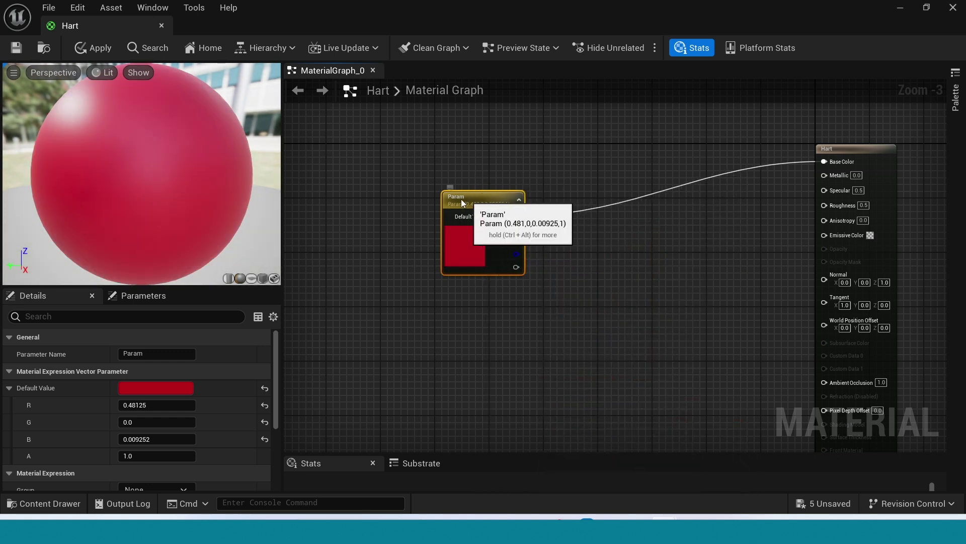
Add a Multiply node beside Param and connect Param's colour output to its A input
left_click_drag(474, 198, 447, 199)
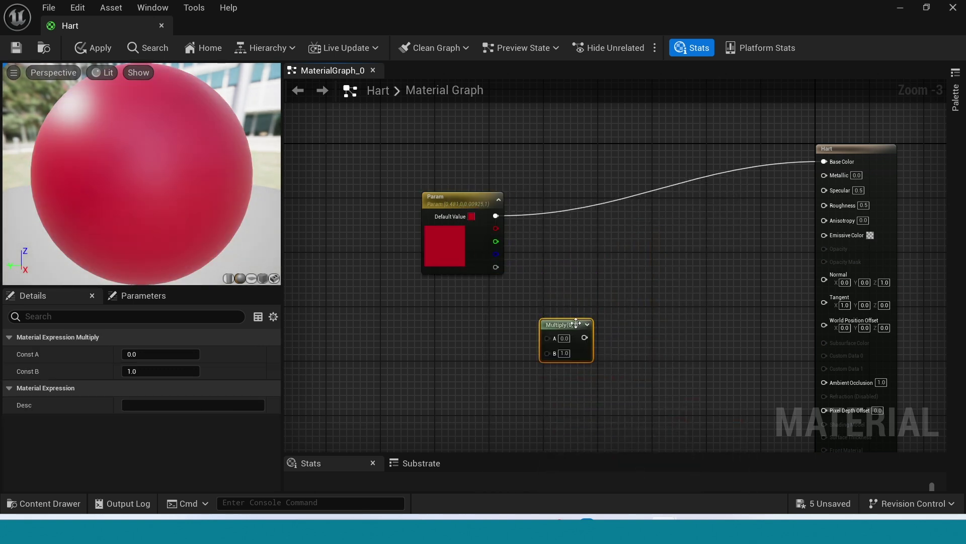
left_click_drag(576, 324, 629, 257)
scroll(572, 299, "up", 3)
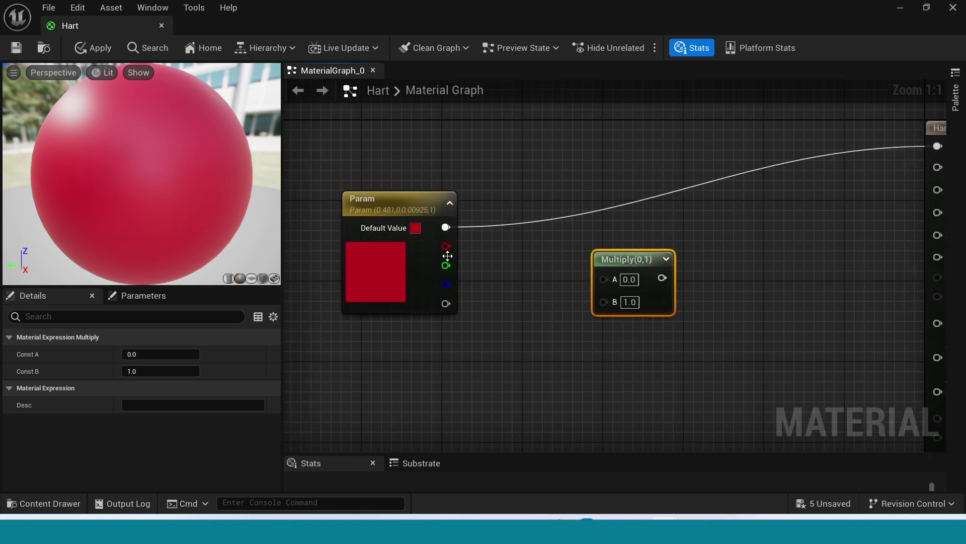
left_click_drag(446, 227, 606, 279)
Add a Constant node below Param and connect its output to the Multiply node's B input
right_click_drag(590, 399, 614, 356)
key("1")
left_click(489, 332)
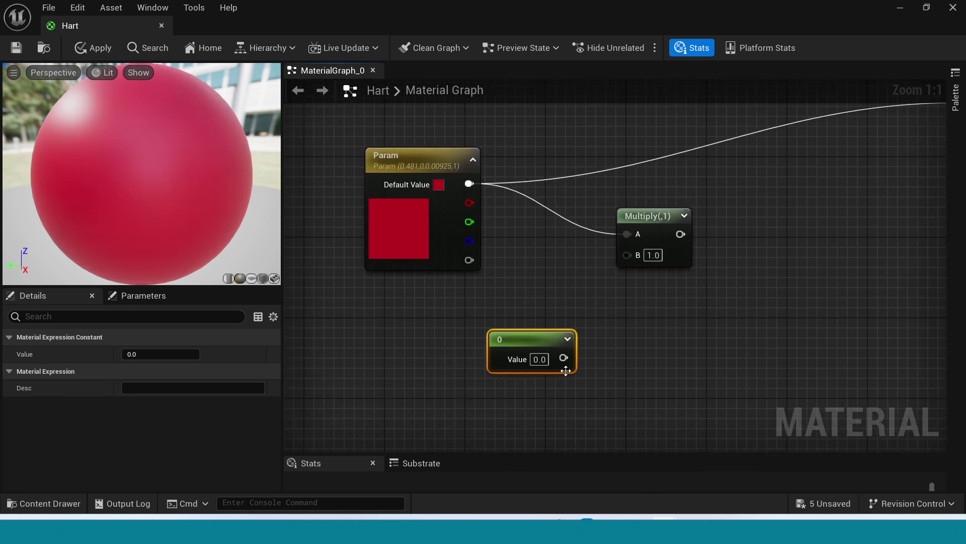
left_click_drag(564, 358, 632, 252)
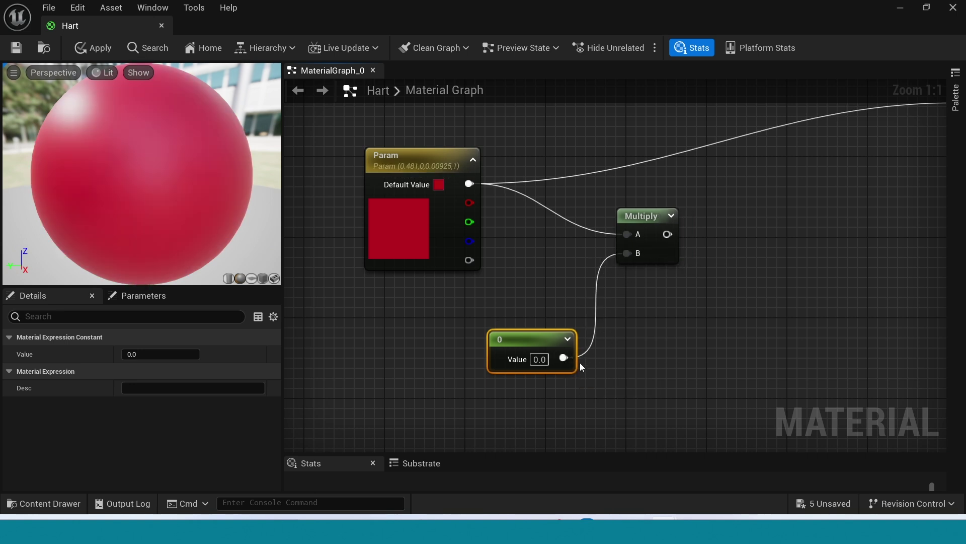
left_click_drag(539, 334, 516, 332)
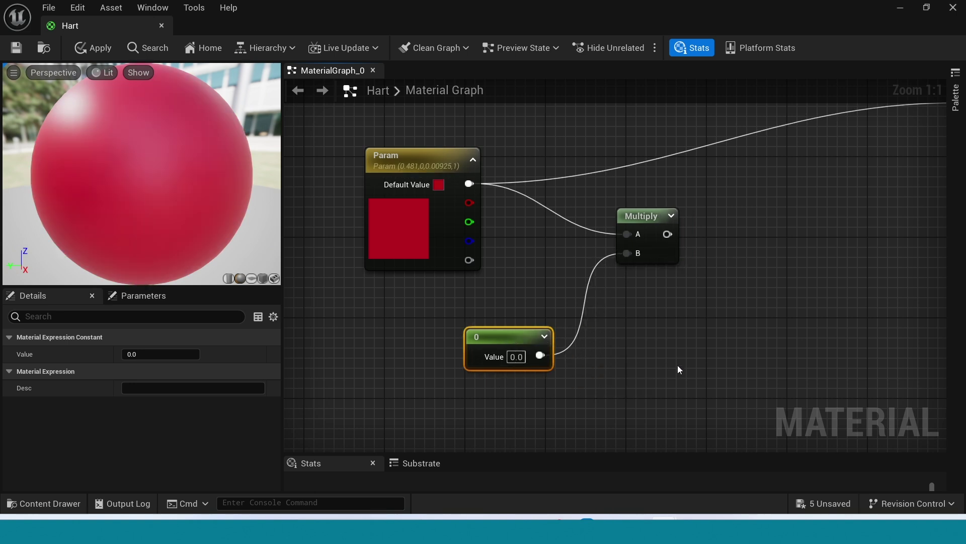
Connect the Multiply output to Emissive Color, remove the Param link to Base Color, and apply the material
right_click_drag(678, 369, 546, 369)
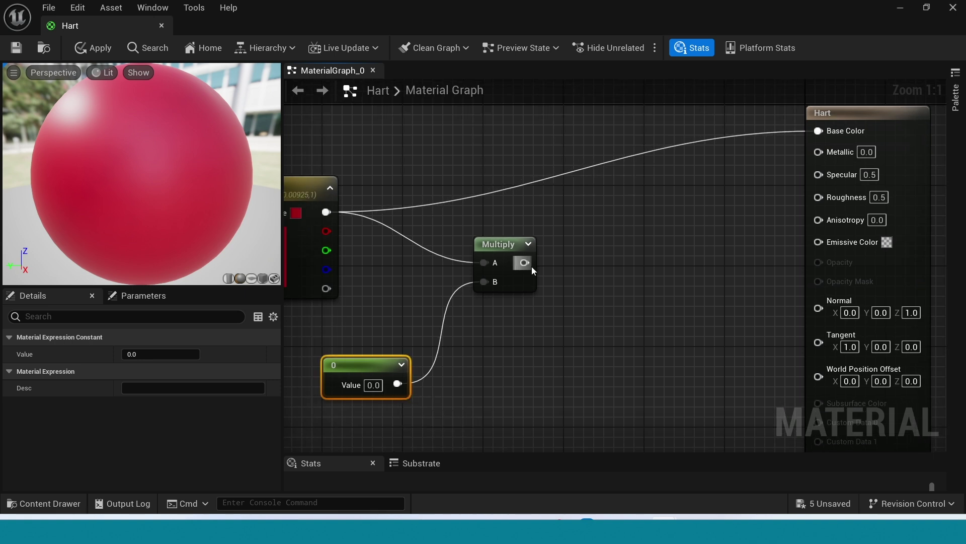
left_click_drag(525, 262, 819, 241)
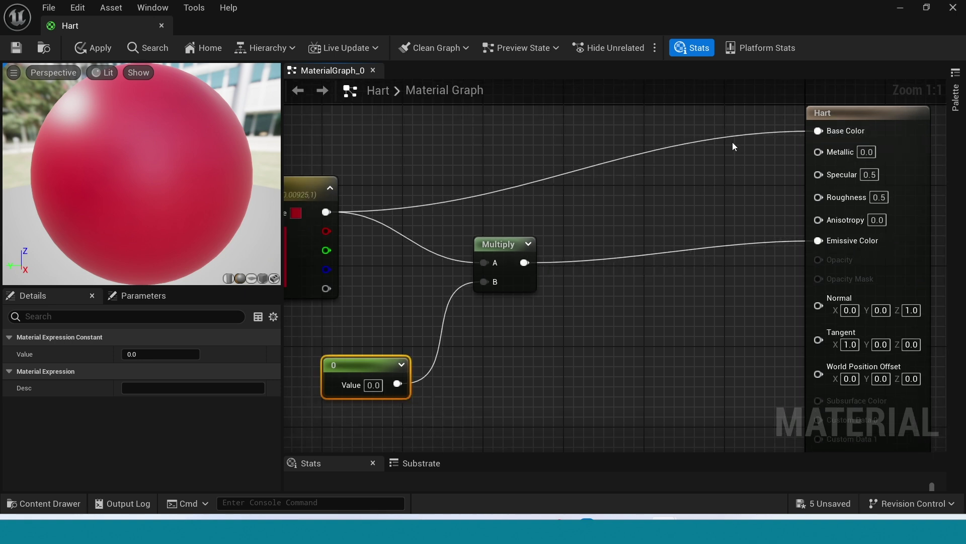
left_click(733, 137)
left_click(733, 137, "alt")
right_click_drag(522, 424, 699, 394)
left_click(93, 48)
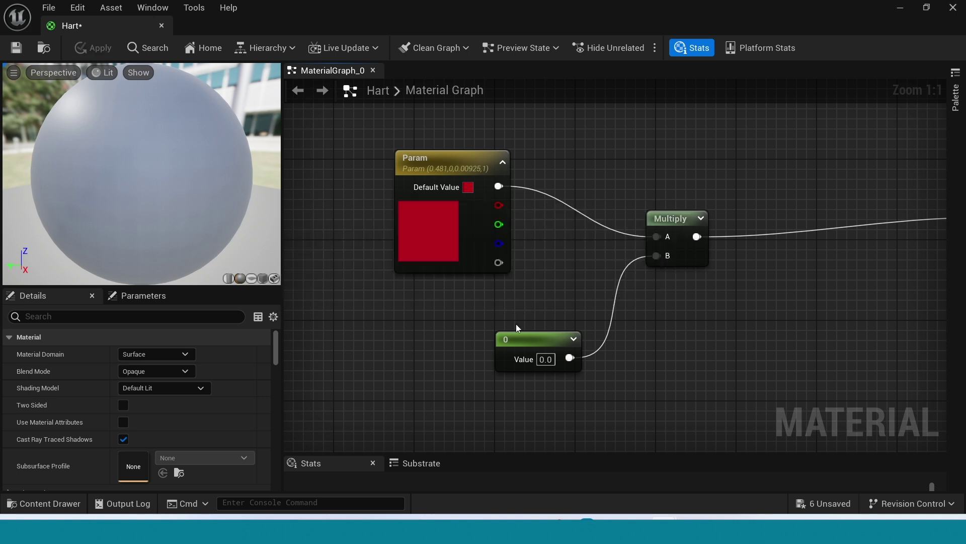
Set the Constant node's value to 1.0, apply the Hart material, and dock its editor beside ThirdPersonMap
left_click_drag(526, 343, 496, 373)
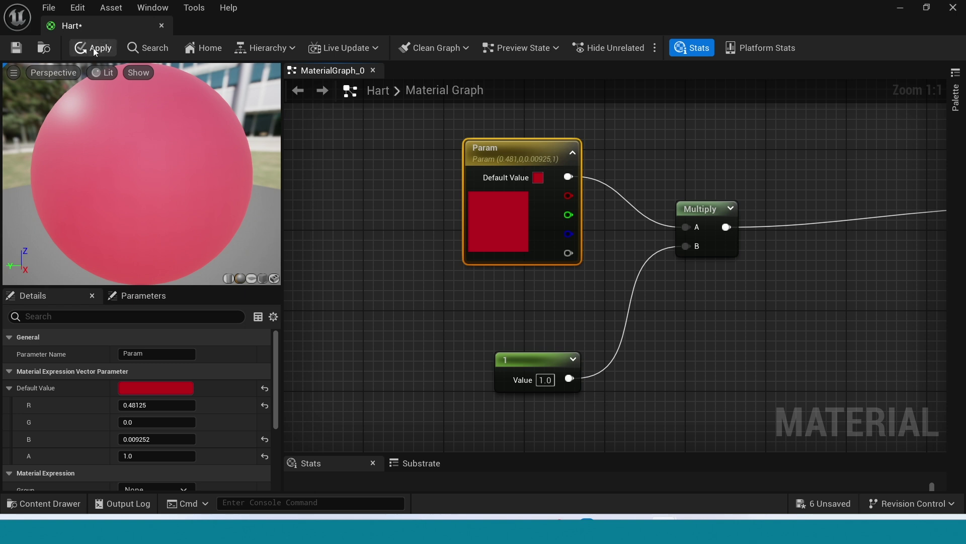
left_click(94, 49)
left_click_drag(70, 25, 211, 26)
Import the circle image from the Vfx folder into the level project's Health/Hear content folder
left_click(83, 26)
key("ctrl+space")
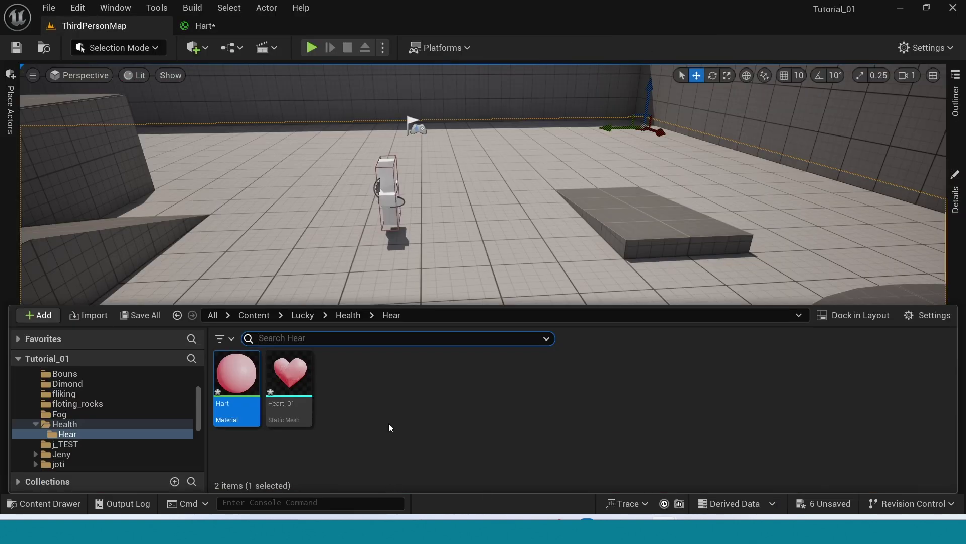
right_click(430, 413)
mouse_move(497, 402)
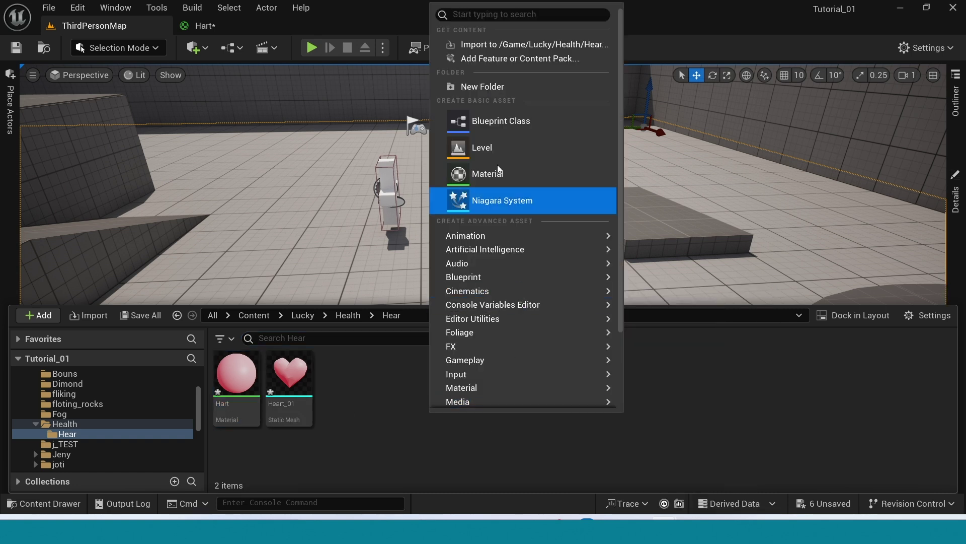
left_click(490, 46)
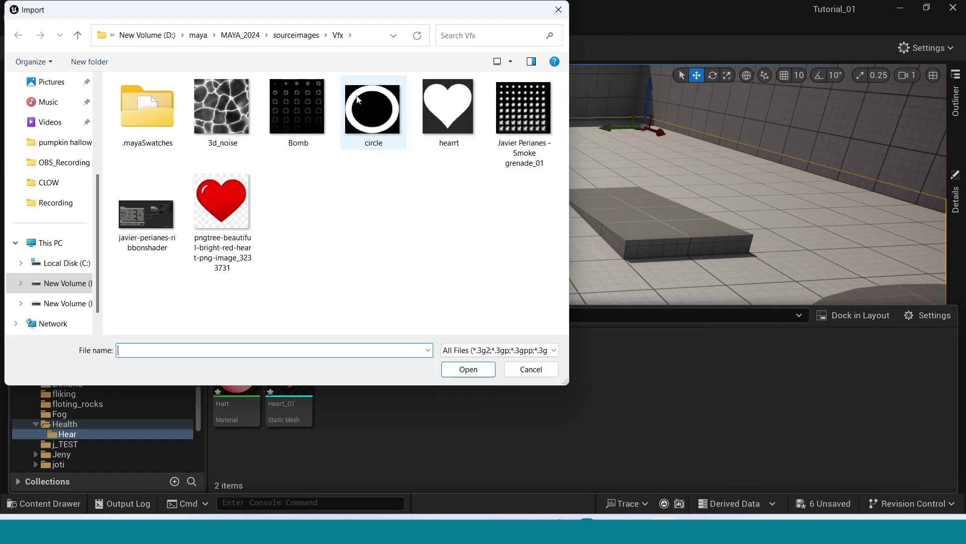
left_click(379, 110)
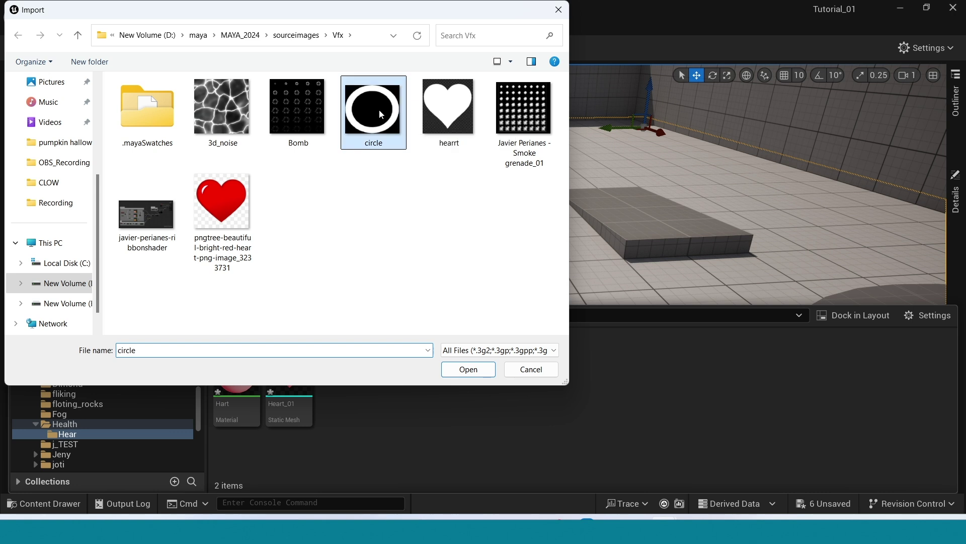
left_click(468, 369)
Create a new material named M_Circle in the Hear folder and open it for editing
right_click(431, 405)
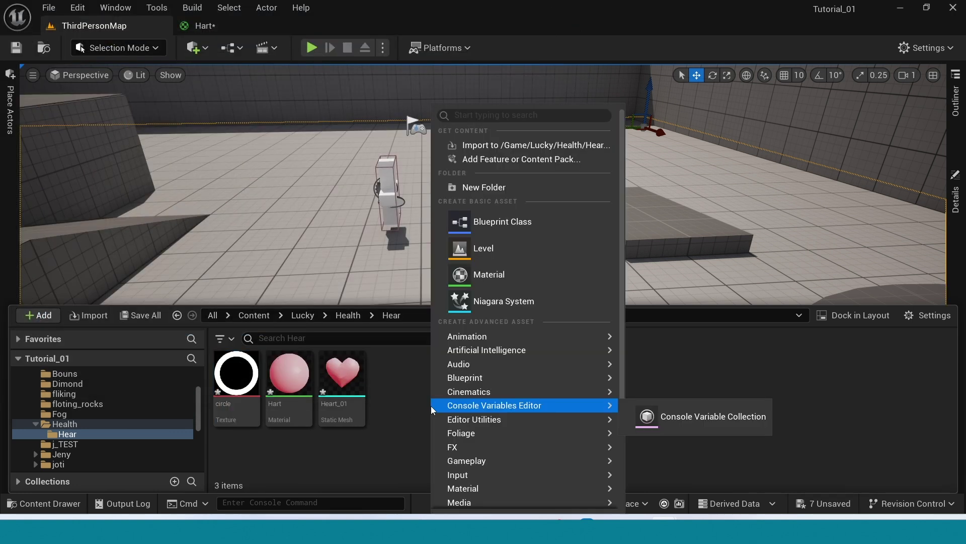
left_click(508, 275)
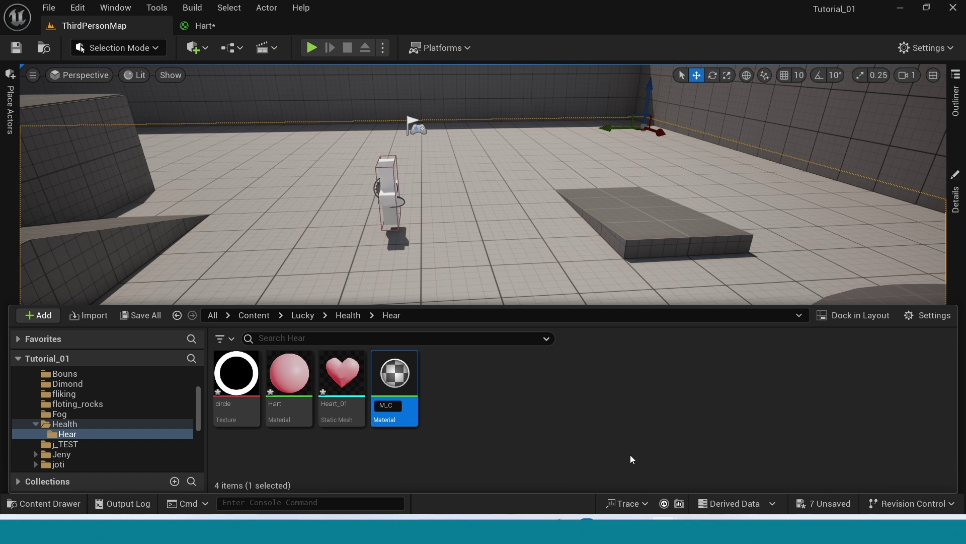
type("M_Circle")
key("Return")
key("Return")
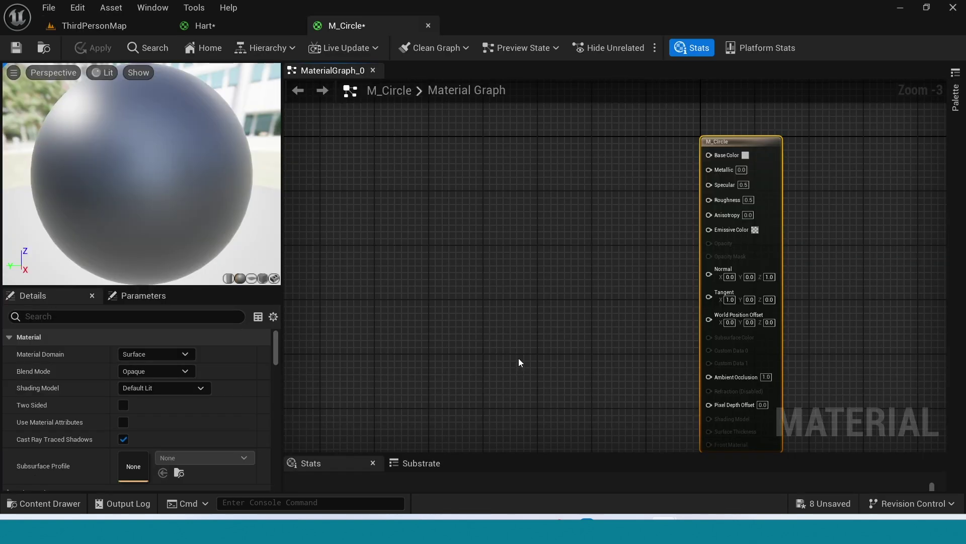
Add a Texture Sample node to the M_Circle graph and assign the circle texture to it
left_click(519, 358)
left_click_drag(565, 363, 497, 192)
right_click_drag(547, 357, 547, 343)
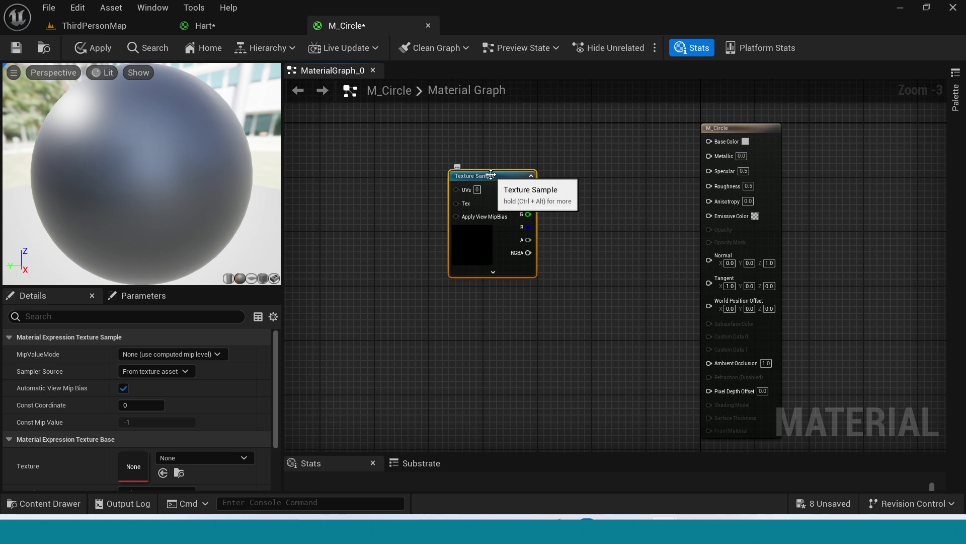
key("ctrl+space")
left_click(237, 413)
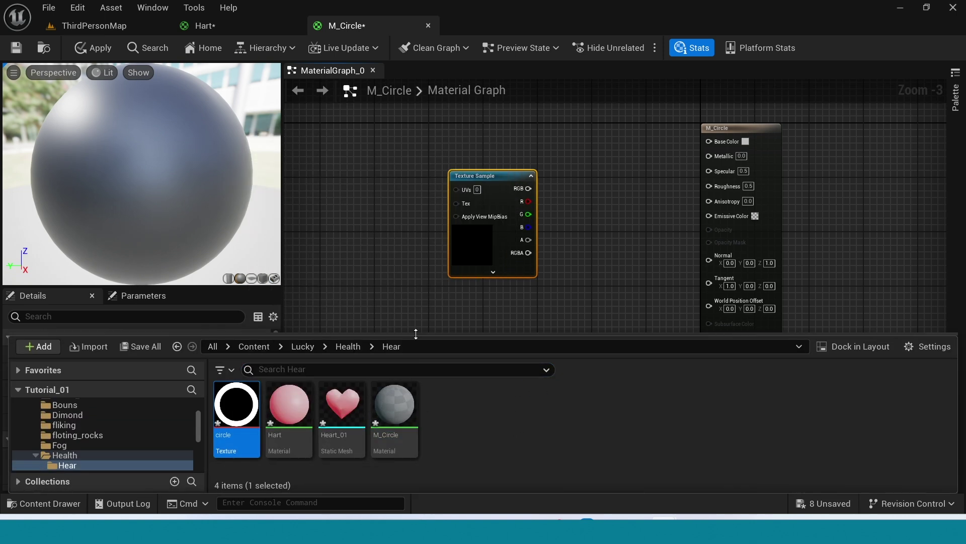
left_click_drag(416, 334, 414, 463)
left_click_drag(278, 357, 281, 398)
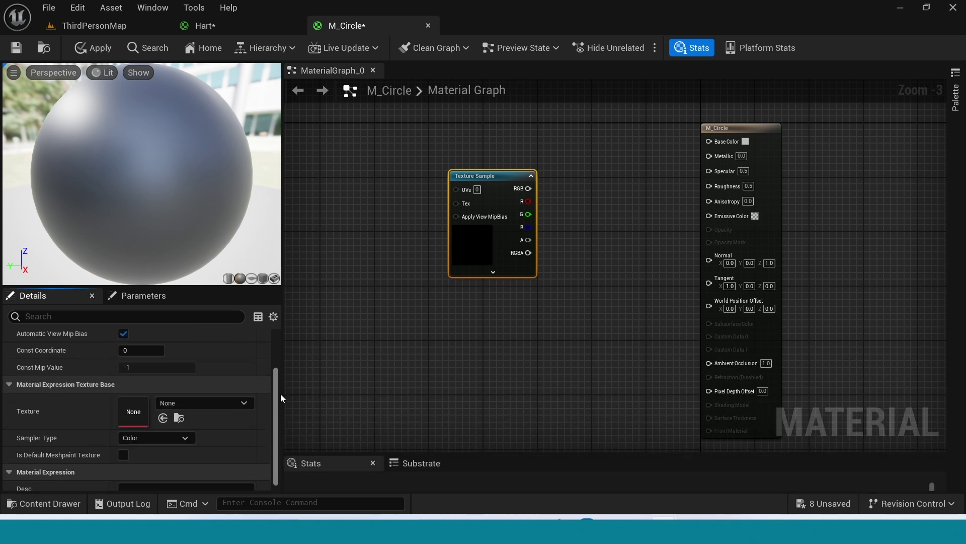
left_click(163, 418)
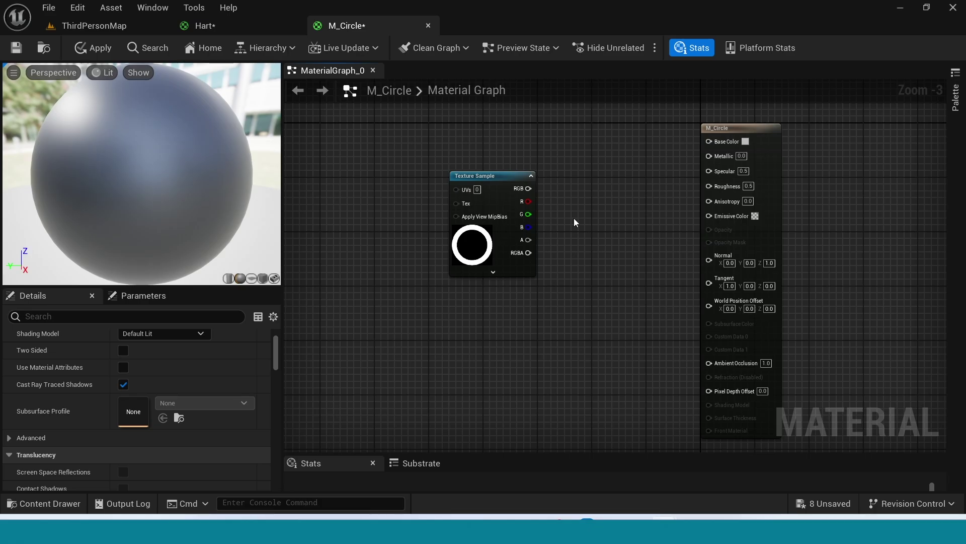
Add two Multiply nodes between the Texture Sample and the M_Circle output, and move the Texture Sample farther away from them
left_click(573, 218)
left_click(583, 303)
scroll(569, 351, "up", 1)
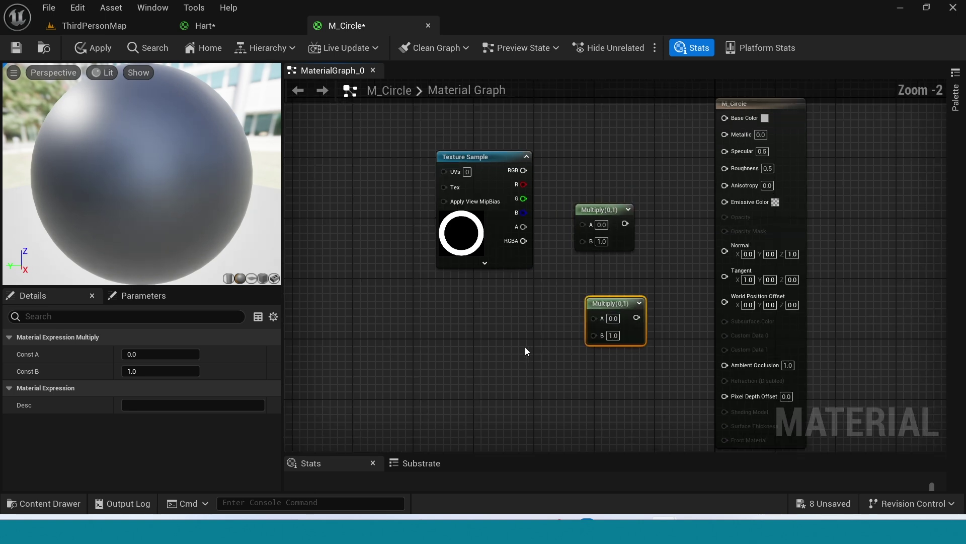
right_click_drag(525, 346, 609, 303)
left_click_drag(569, 180, 399, 194)
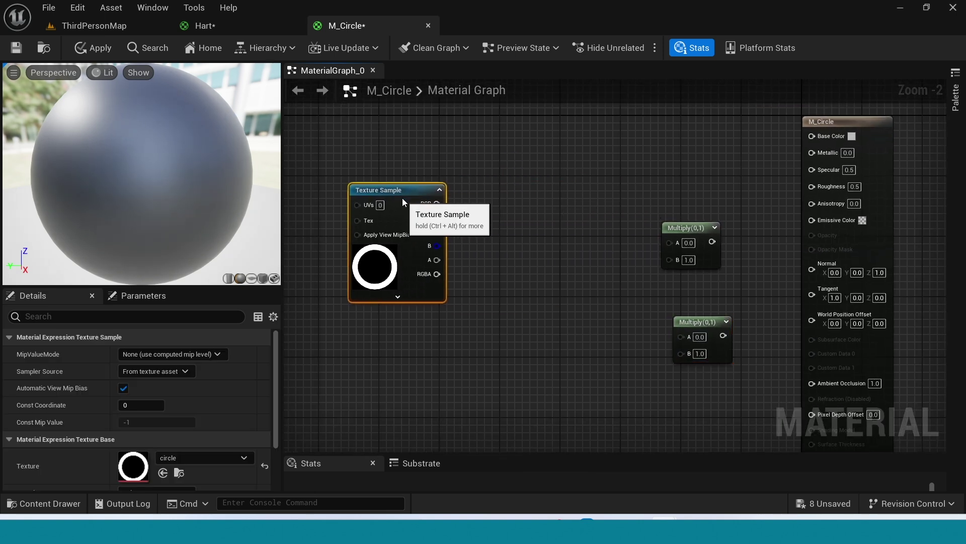
Add a Particle Color node below the Texture Sample, wiring its RGB to the upper Multiply's B and its A to the lower Multiply's B
right_click(502, 238)
type("p")
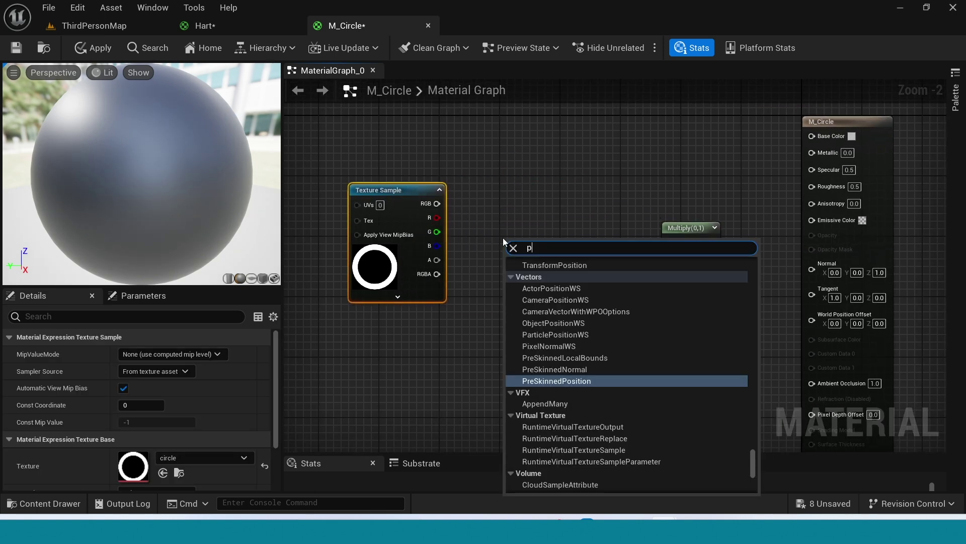
type("arti")
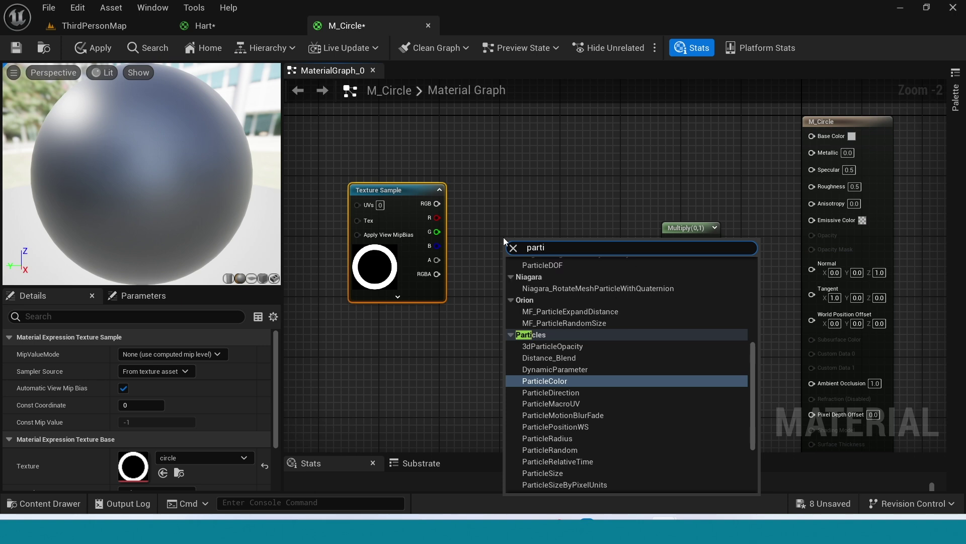
left_click(555, 383)
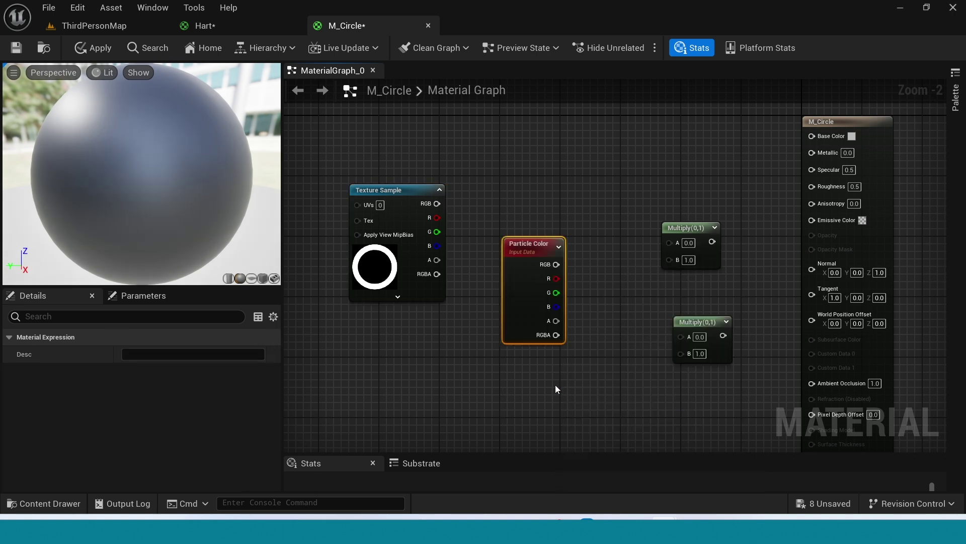
left_click_drag(534, 245, 669, 258)
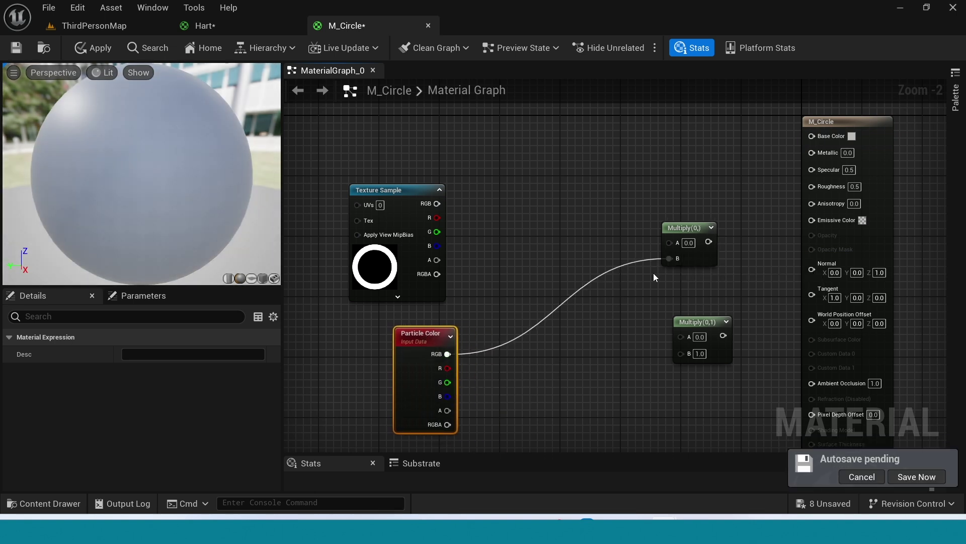
left_click_drag(447, 410, 686, 353)
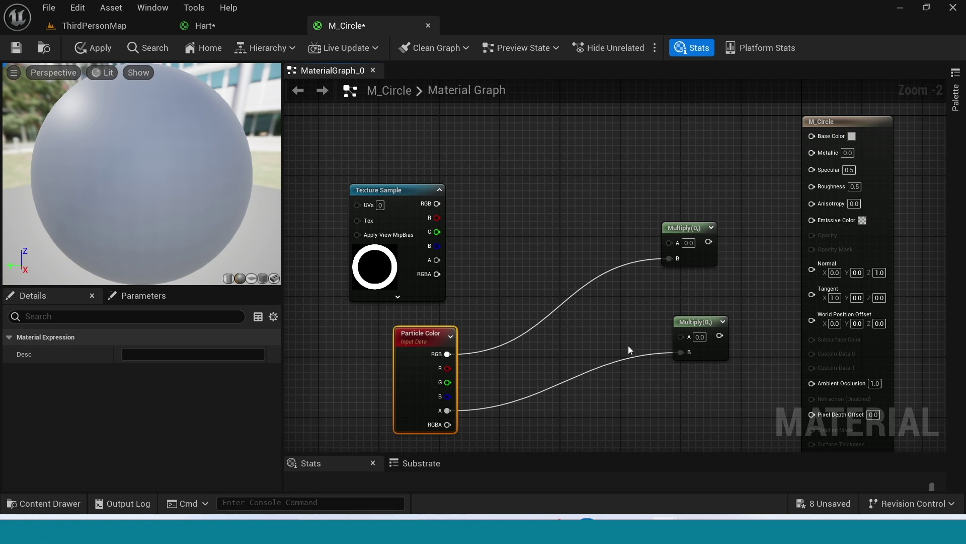
Wire the Texture Sample's RGB to the lower Multiply's A, its alpha to the upper Multiply's A, and the upper Multiply to Emissive Color
left_click_drag(437, 203, 681, 336)
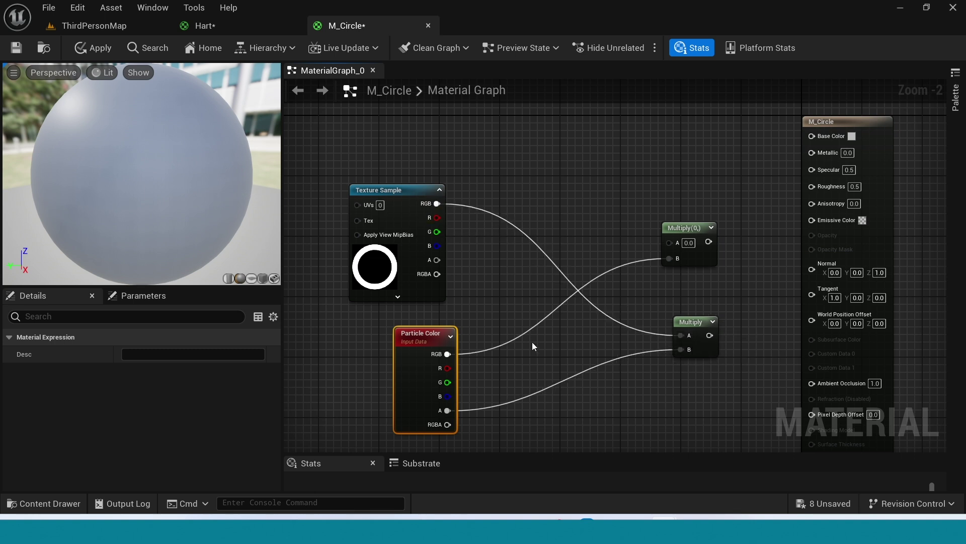
left_click_drag(437, 260, 669, 242)
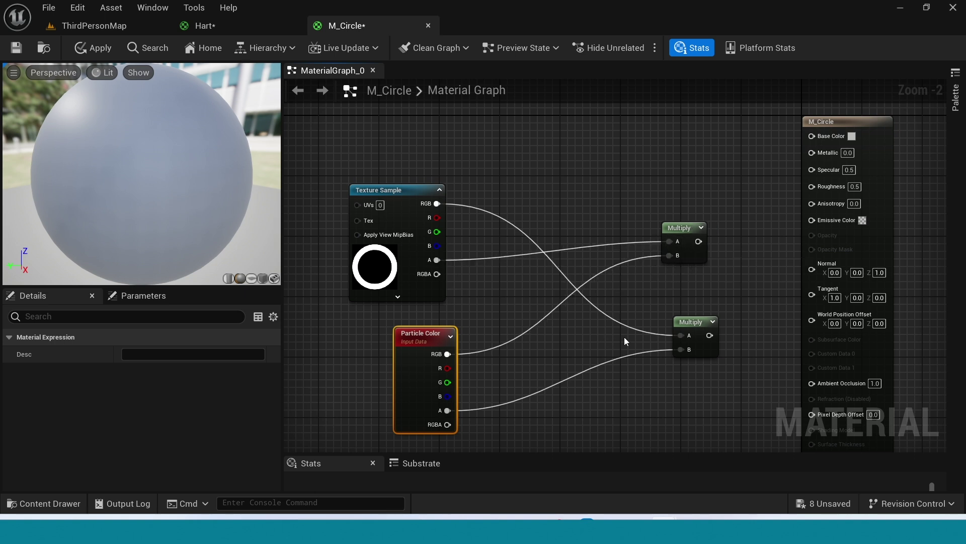
left_click_drag(698, 241, 812, 220)
left_click(761, 196)
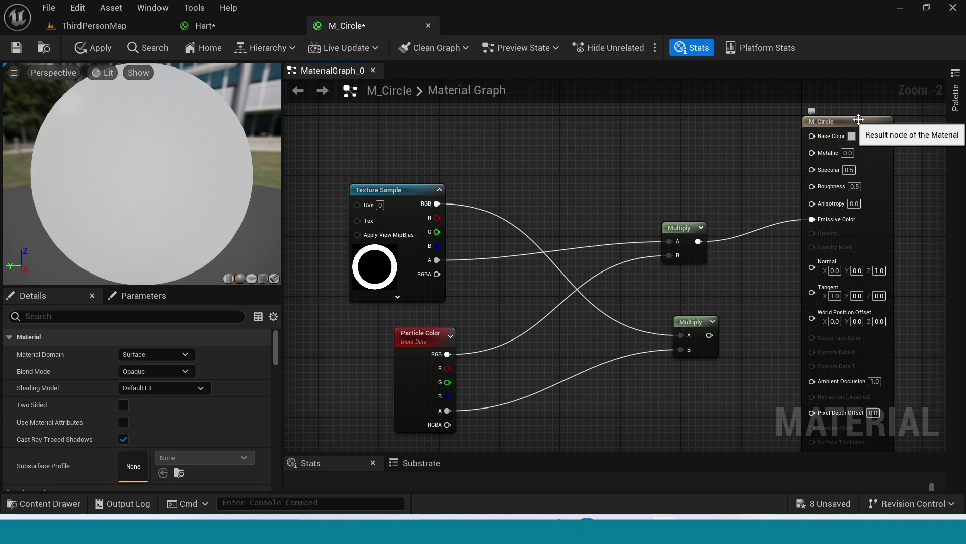
Set the M_Circle material's blend mode to Masked and its shading model to Unlit
left_click(860, 118)
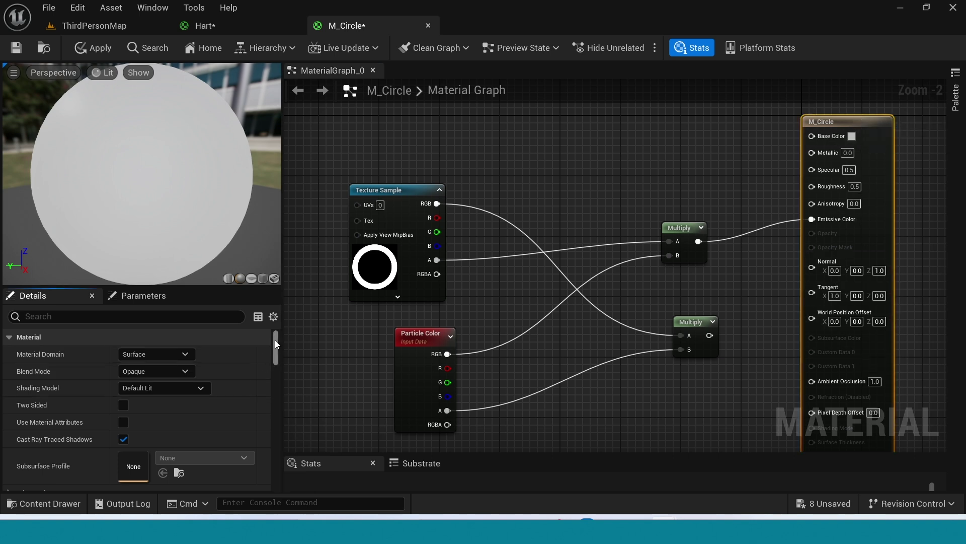
mouse_move(275, 340)
left_mouse_down()
mouse_move(276, 351)
mouse_move(280, 334)
left_mouse_up()
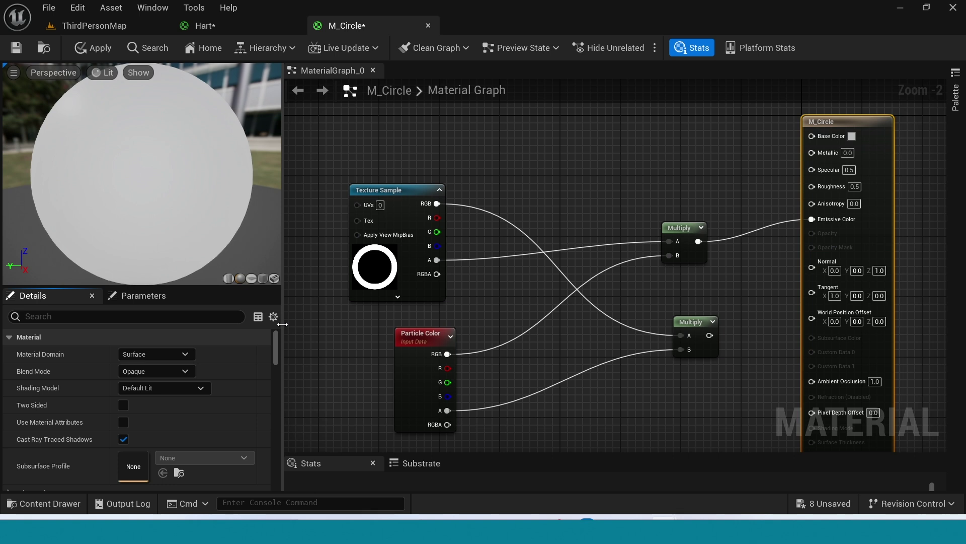
left_click(186, 372)
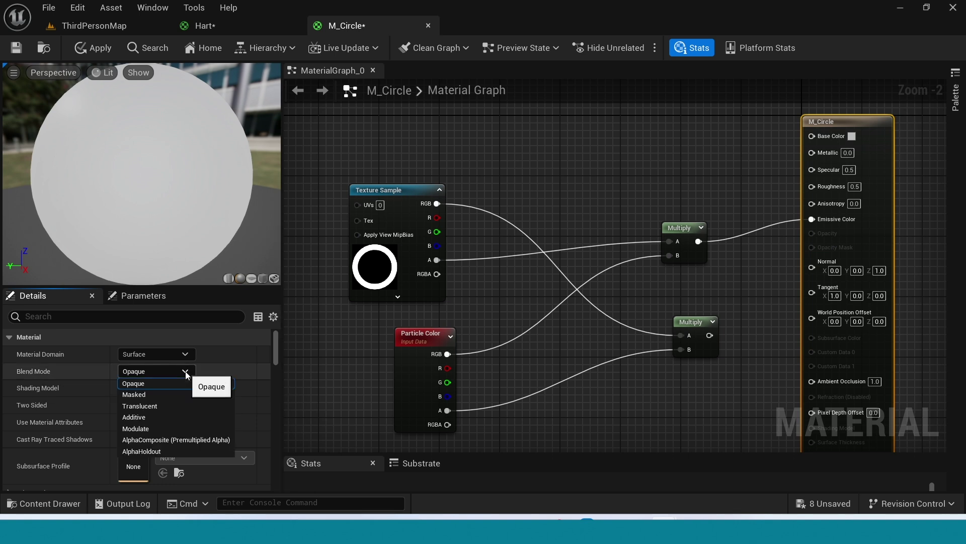
left_click(155, 396)
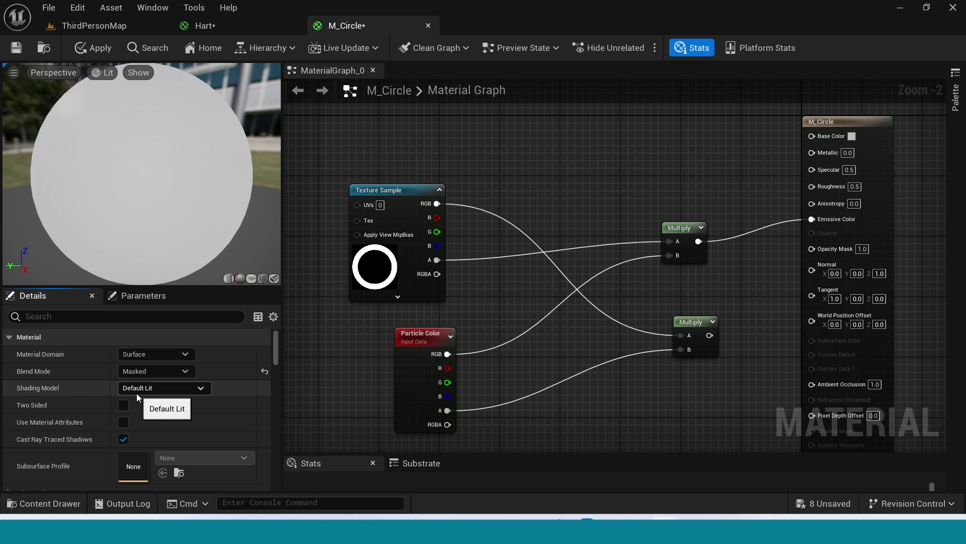
left_click(200, 392)
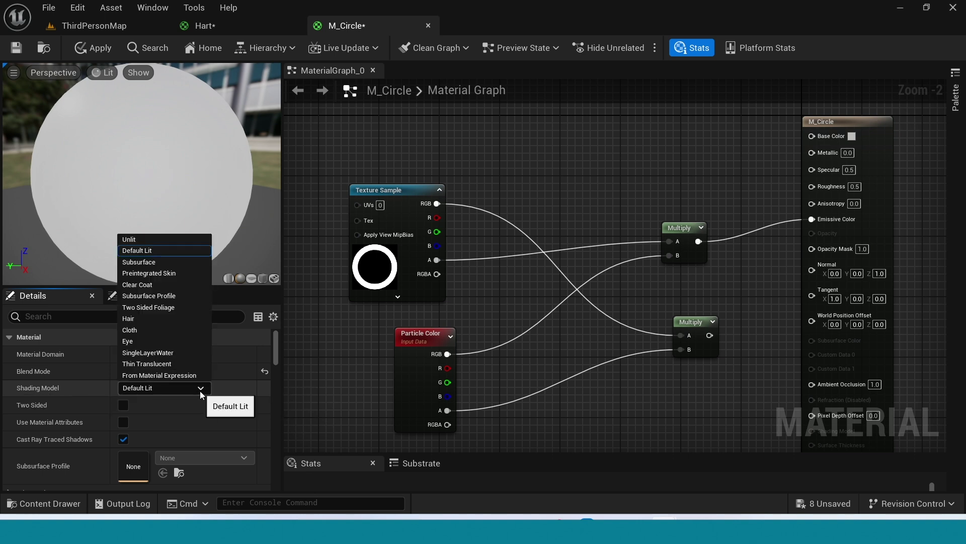
left_click(135, 239)
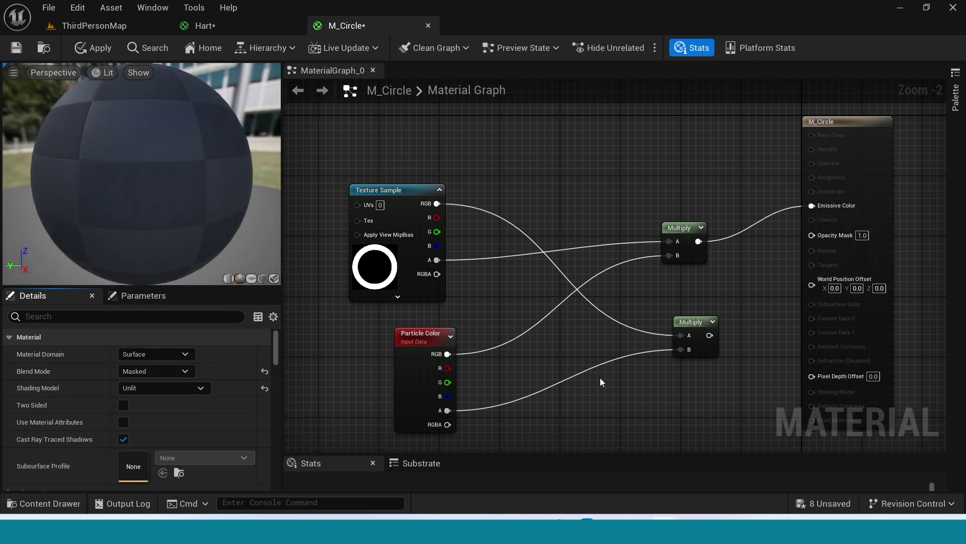
Wire the lower Multiply to the Opacity Mask and apply the M_Circle material with the preview shown on a plane
left_click_drag(710, 335, 817, 236)
left_click(251, 279)
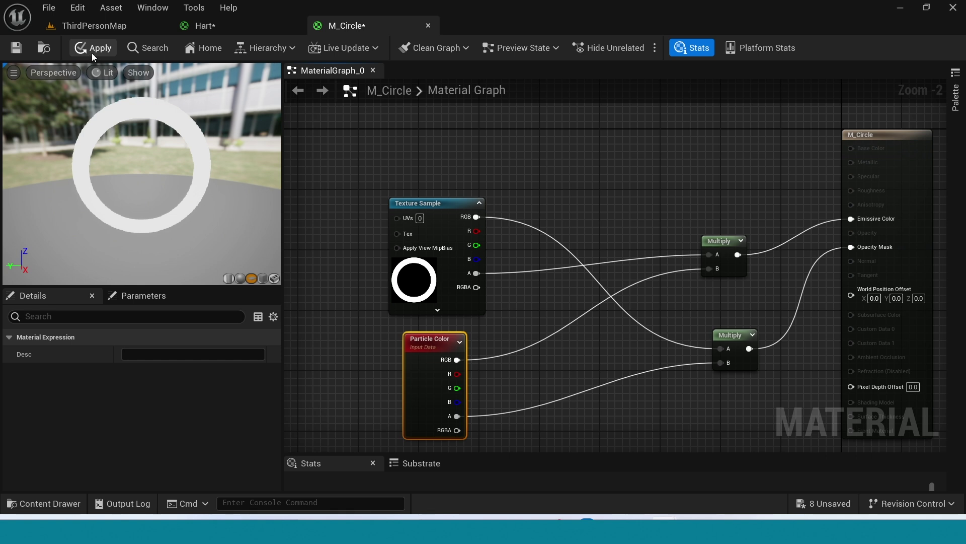
left_click(92, 50)
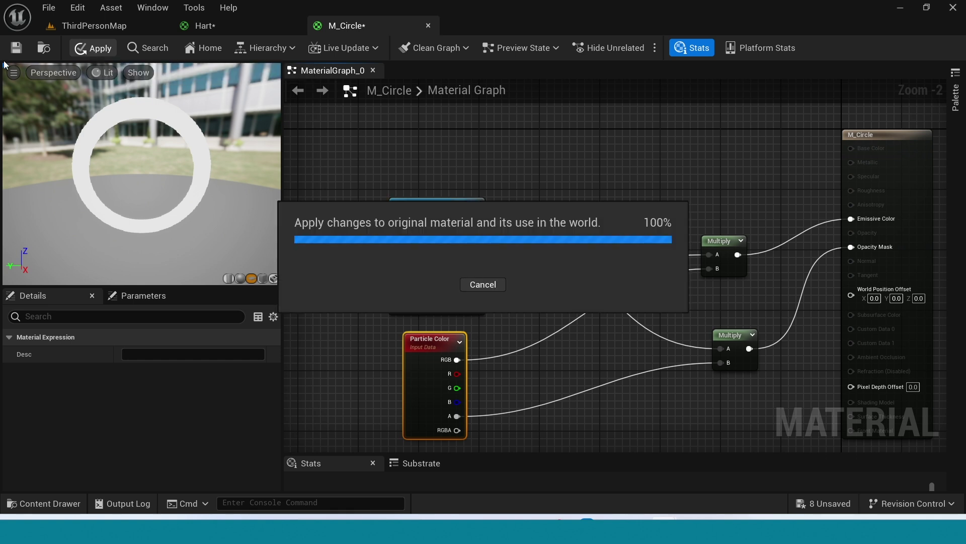
Return to ThirdPersonMap, create a Niagara system from the Empty emitter in the Hear folder, name it NS_Circle and open it
left_click(77, 28)
key("ctrl+space")
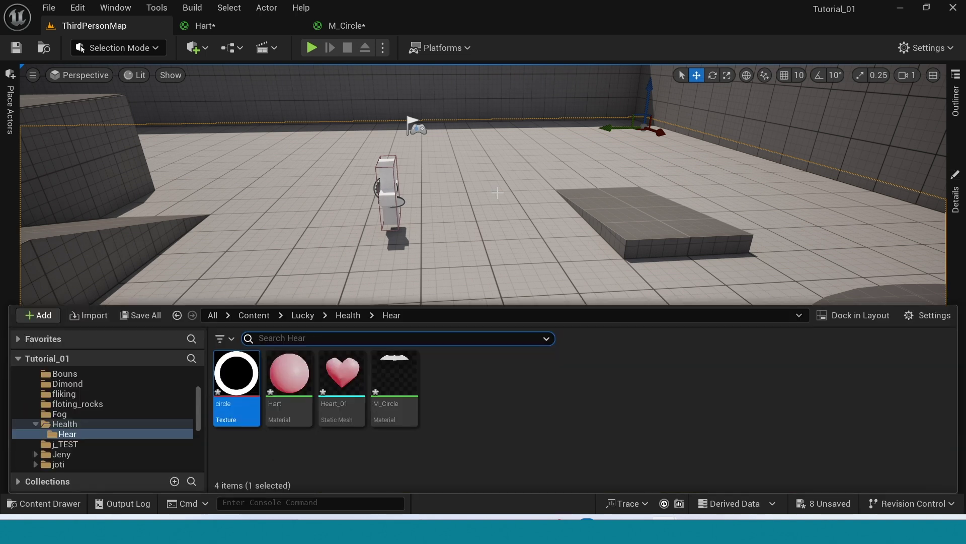
right_click(491, 385)
mouse_move(491, 382)
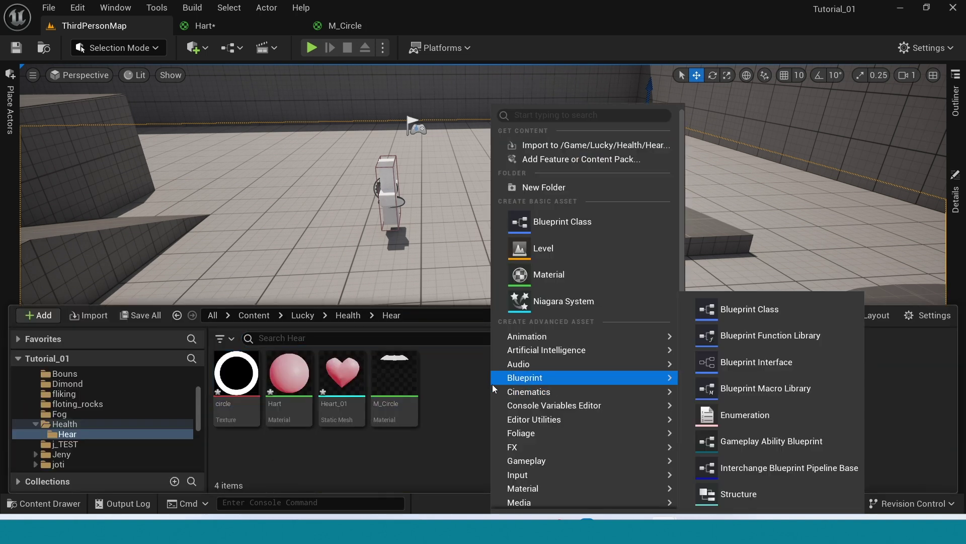
left_click(566, 306)
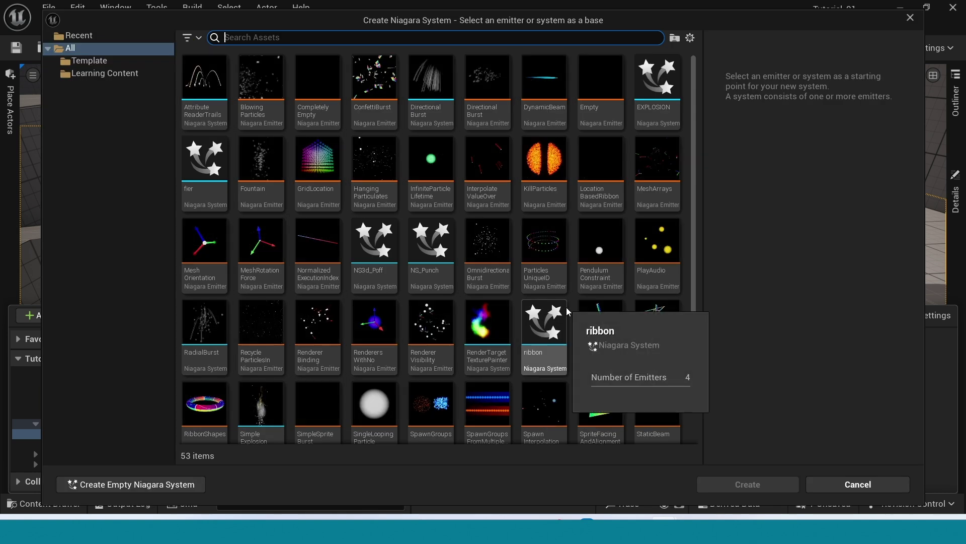
left_click(605, 77)
left_click(748, 484)
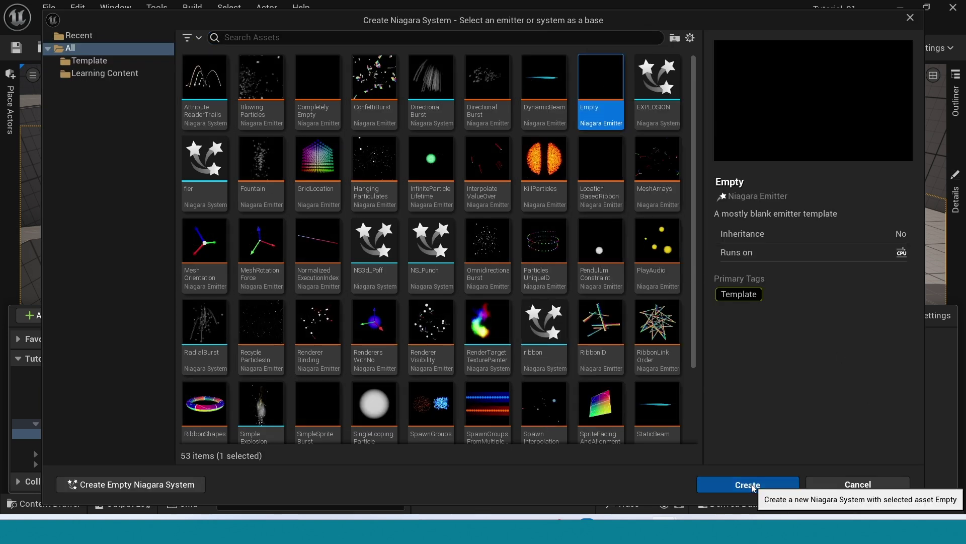
type("NS_")
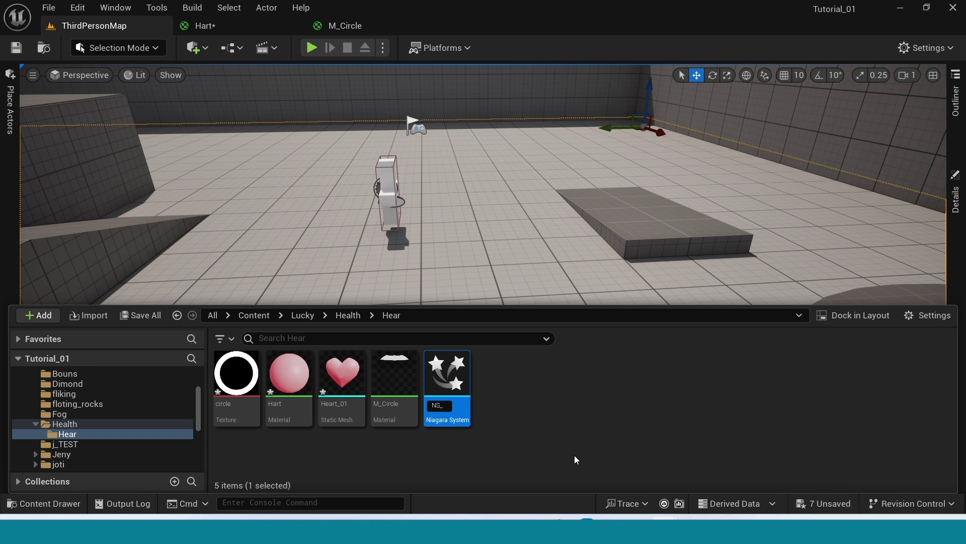
type("Circle")
key("Return")
Enlarge the System Overview area of NS_Circle so the whole Empty emitter stack fits in it
left_click_drag(636, 263, 738, 263)
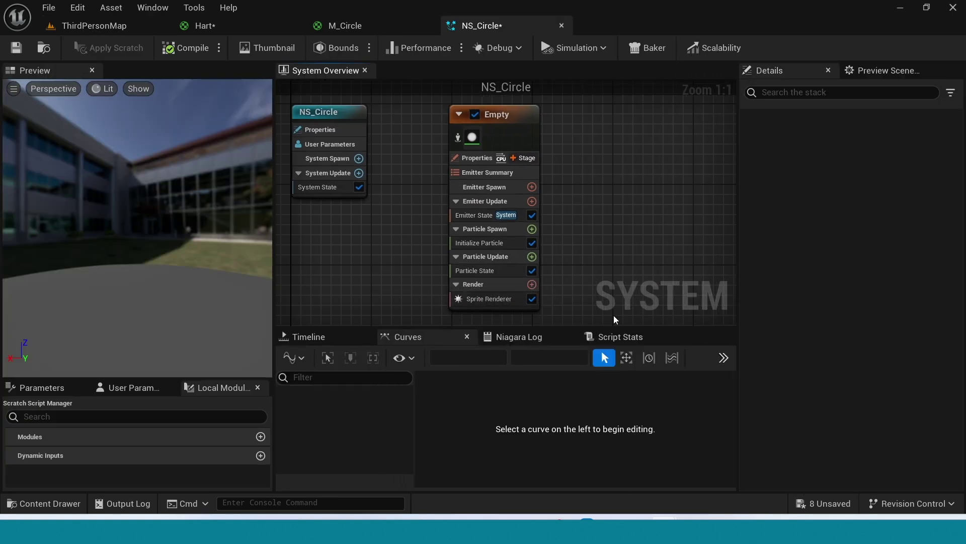
left_click_drag(615, 328, 598, 438)
left_click_drag(274, 316, 256, 316)
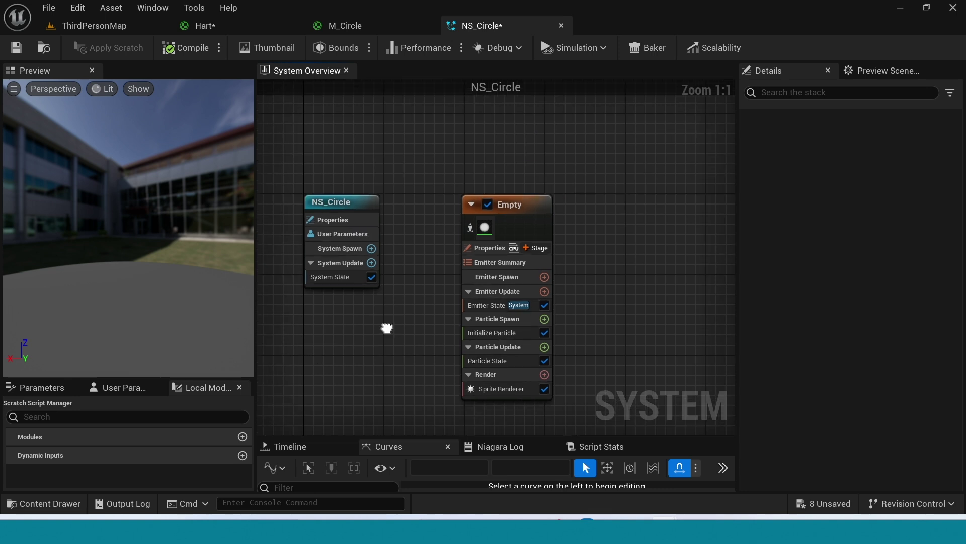
scroll(509, 401, "down", 3)
scroll(550, 353, "up", 3)
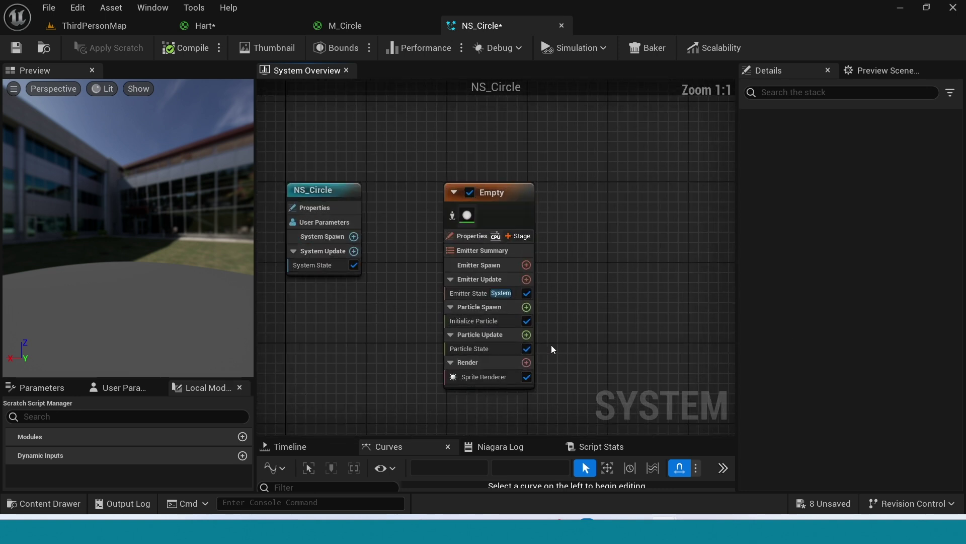
right_click_drag(589, 345, 584, 286)
Assign the M_Circle material to the Empty emitter's Sprite Renderer
left_click(467, 318)
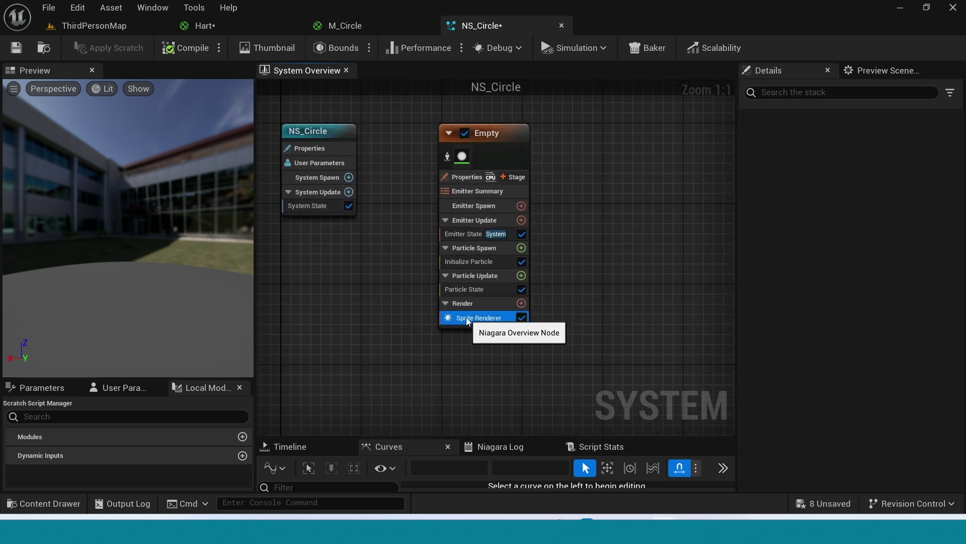
left_click(467, 318)
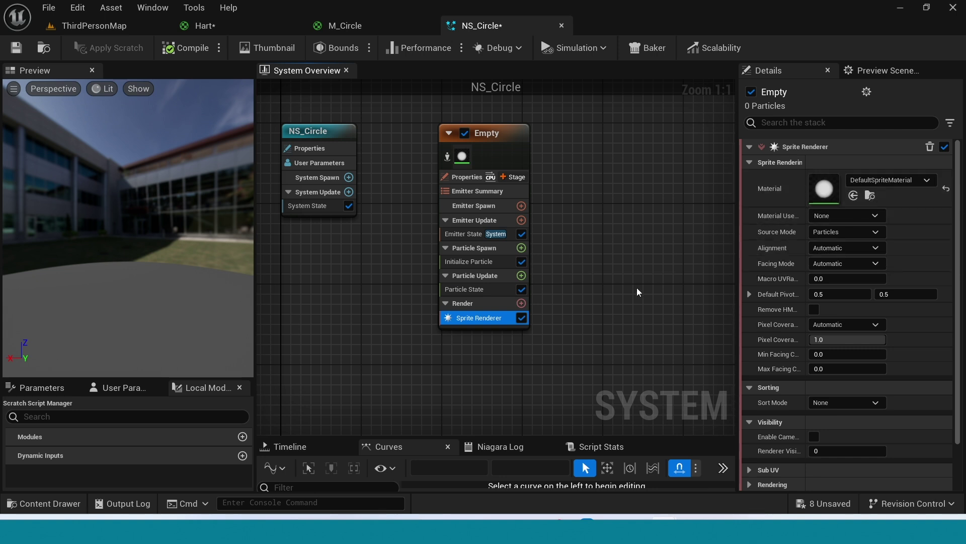
key("ctrl+space")
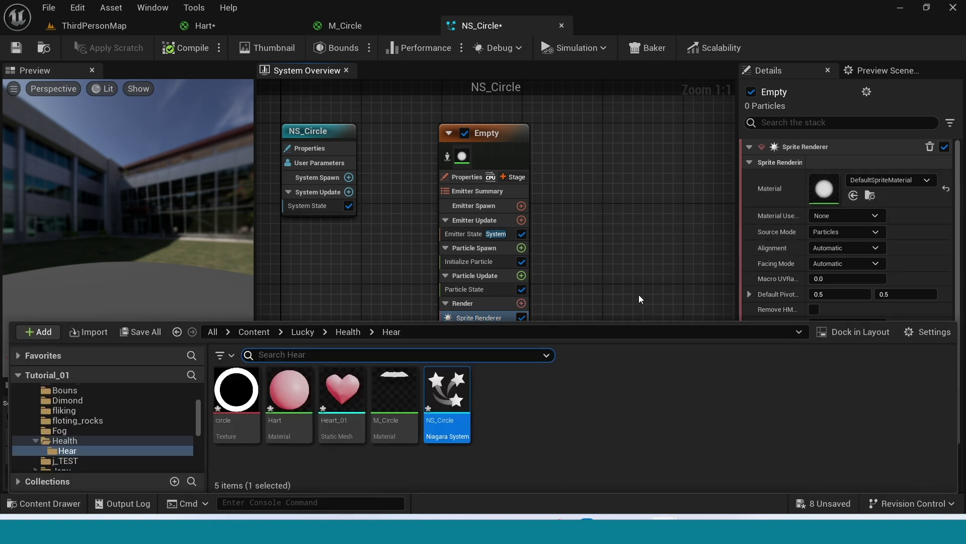
left_click(236, 398)
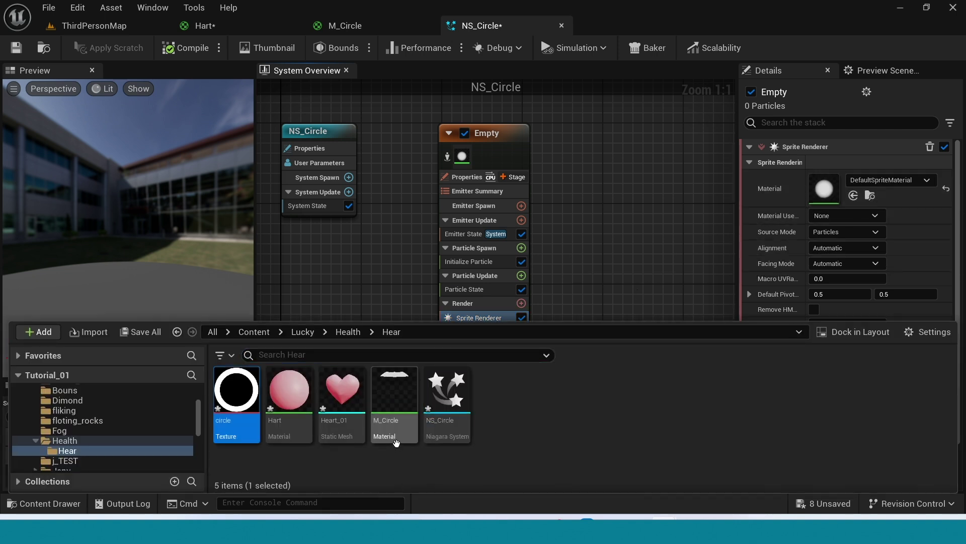
left_click(390, 388)
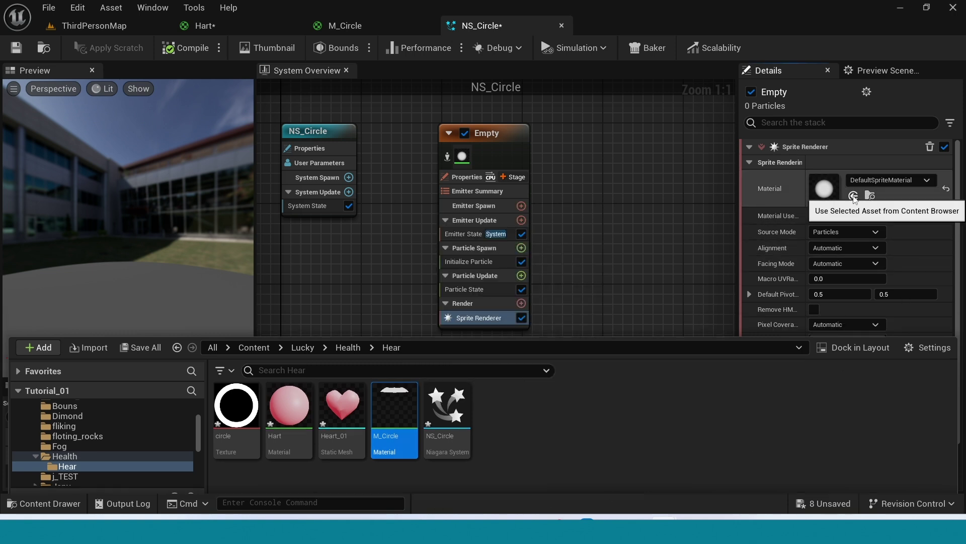
left_click(854, 196)
Set the Sprite Renderer's alignment to Custom Alignment and its facing mode to Custom Facing Vector
left_click(875, 248)
left_click(862, 281)
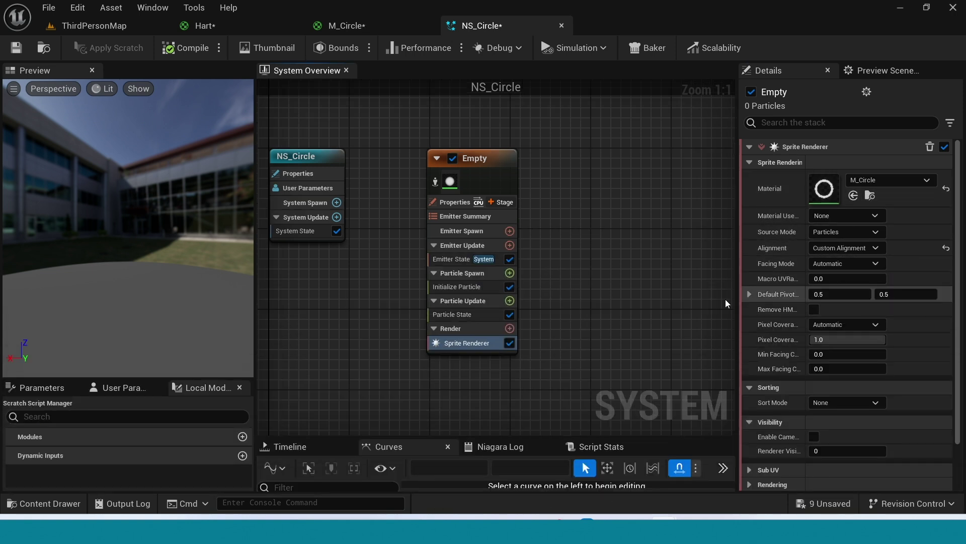
left_click(880, 265)
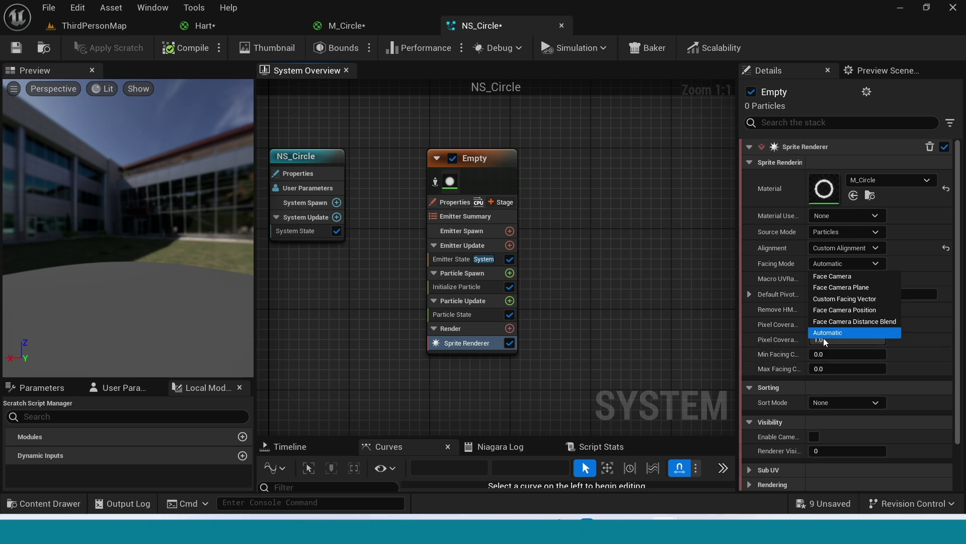
left_click(855, 299)
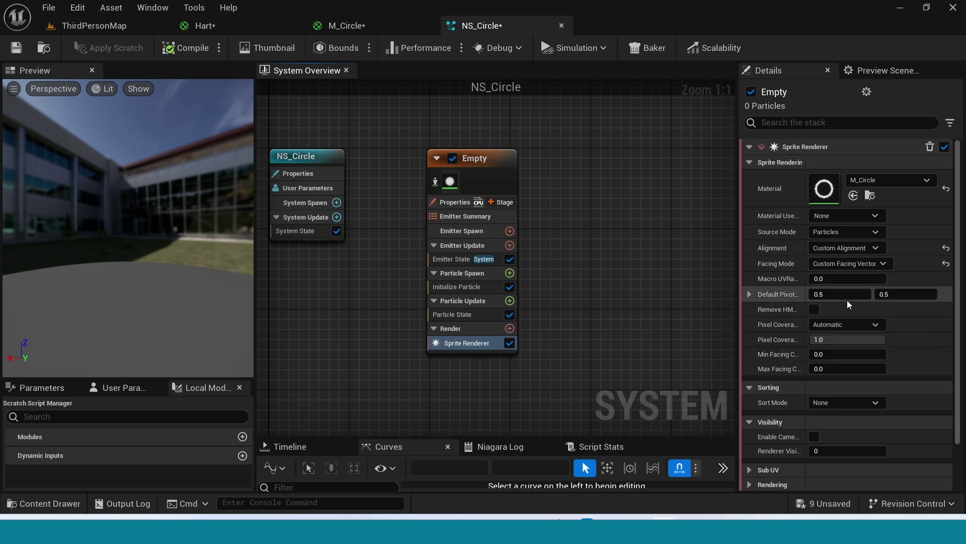
Add a Spawn Burst Instantaneous module to the emitter's Emitter Update stage and open the Initialize Particle settings
left_click(511, 245)
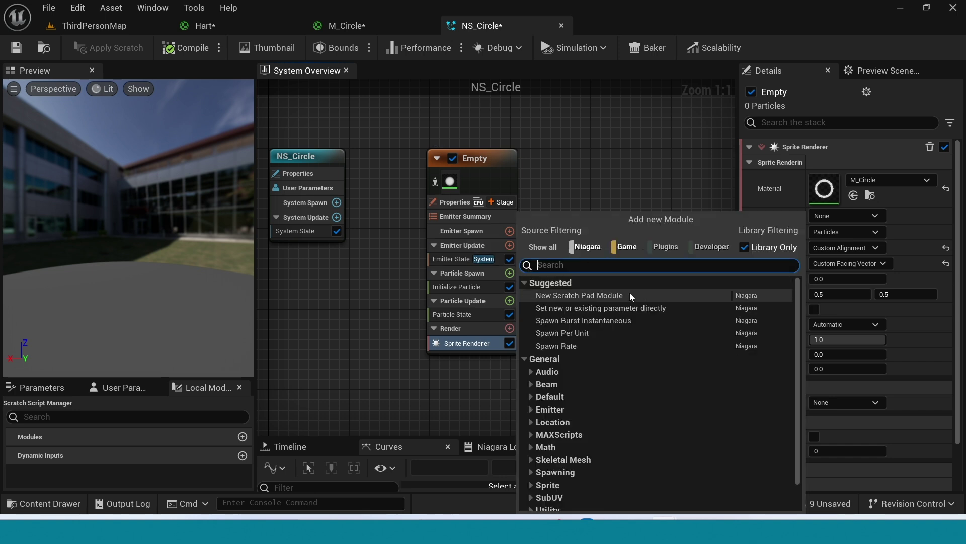
left_click(580, 323)
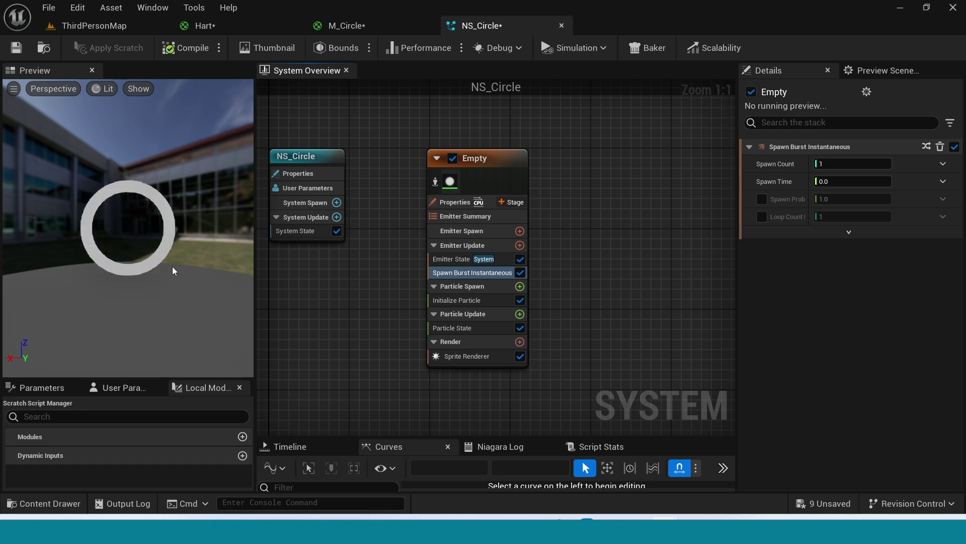
left_click(463, 301)
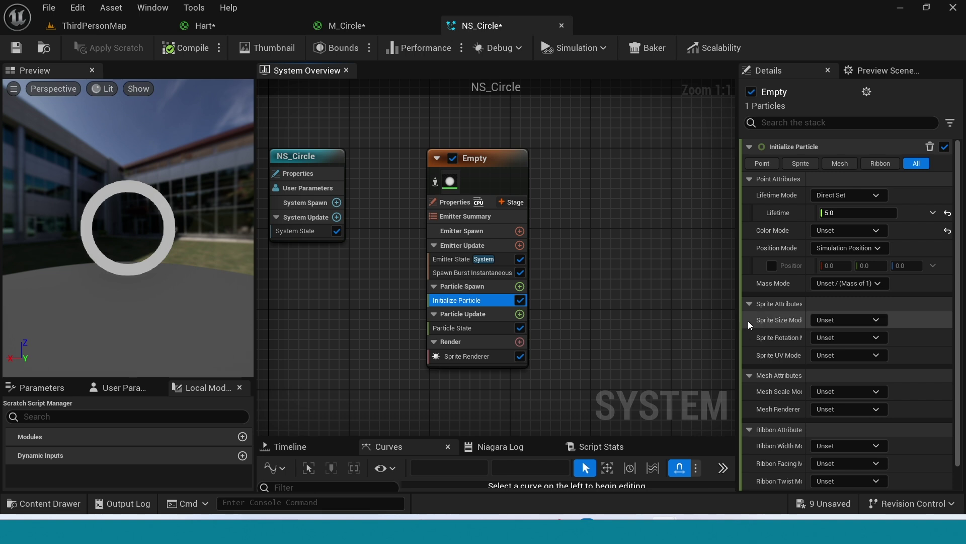
Give the particle a Uniform sprite size of 100 and a lifetime of 1 in Initialize Particle
left_click(873, 321)
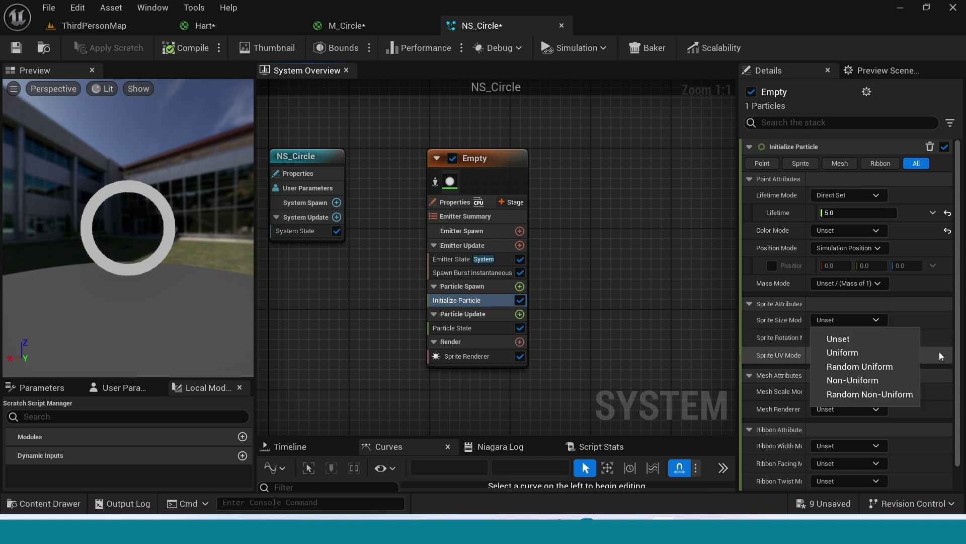
left_click(898, 348)
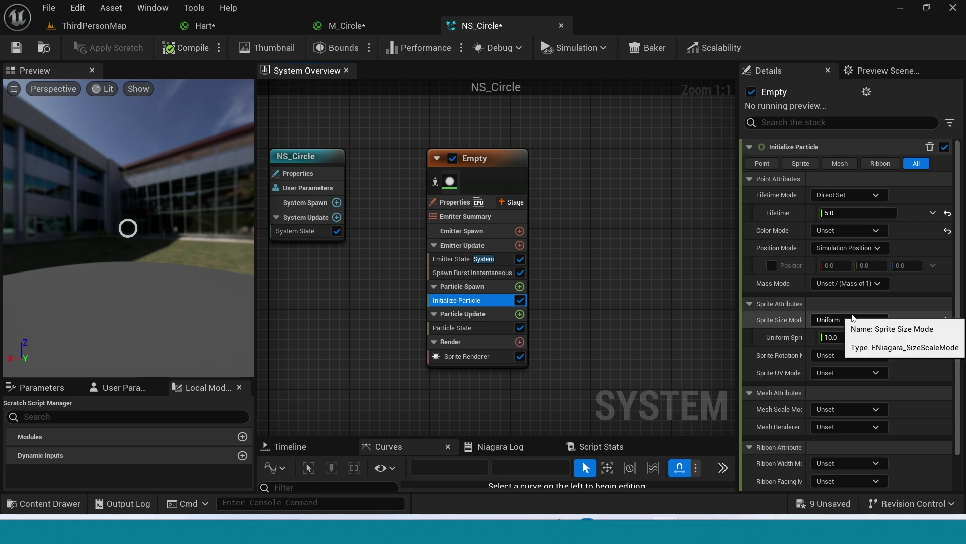
left_click(857, 336)
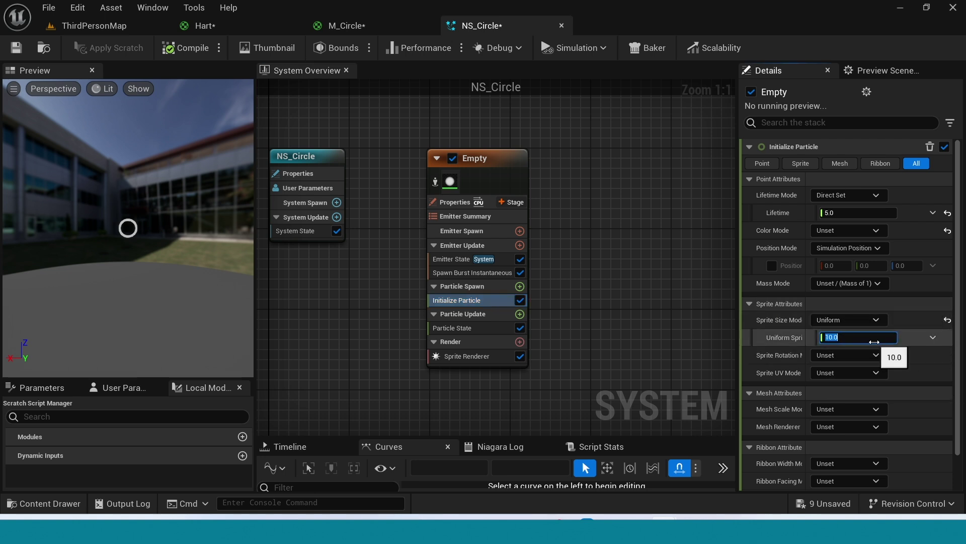
type("100")
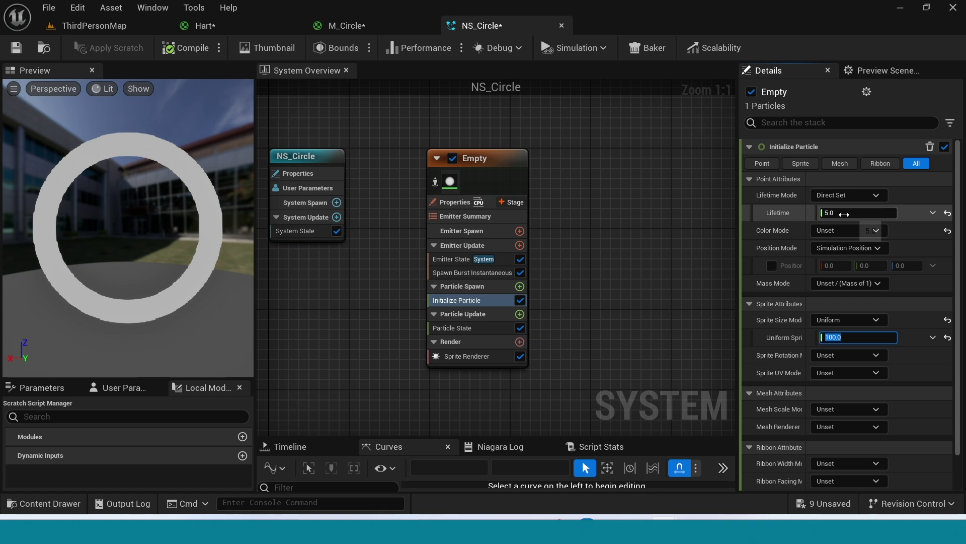
left_click(845, 215)
type("1")
key("Return")
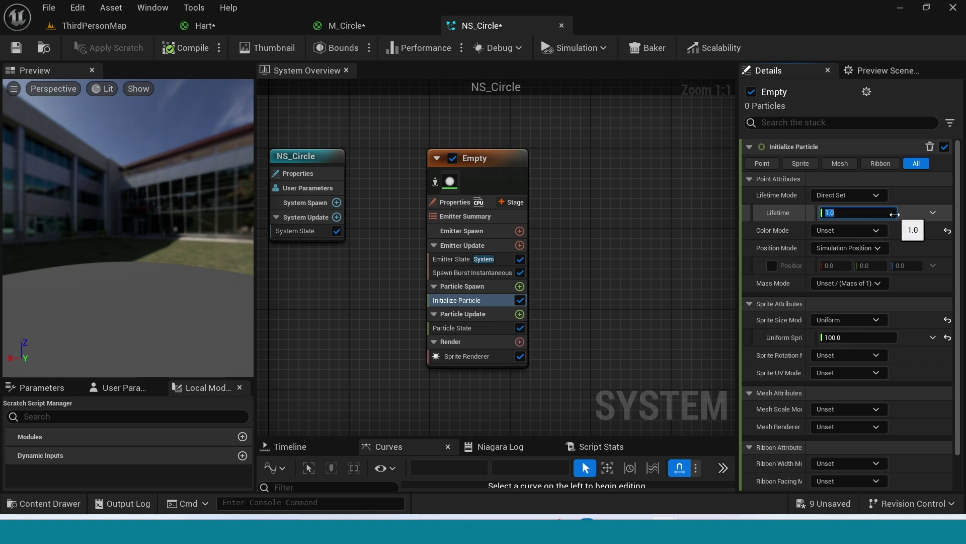
Set the loop duration in the System State of NS_Circle to 1
left_click_drag(316, 156, 346, 166)
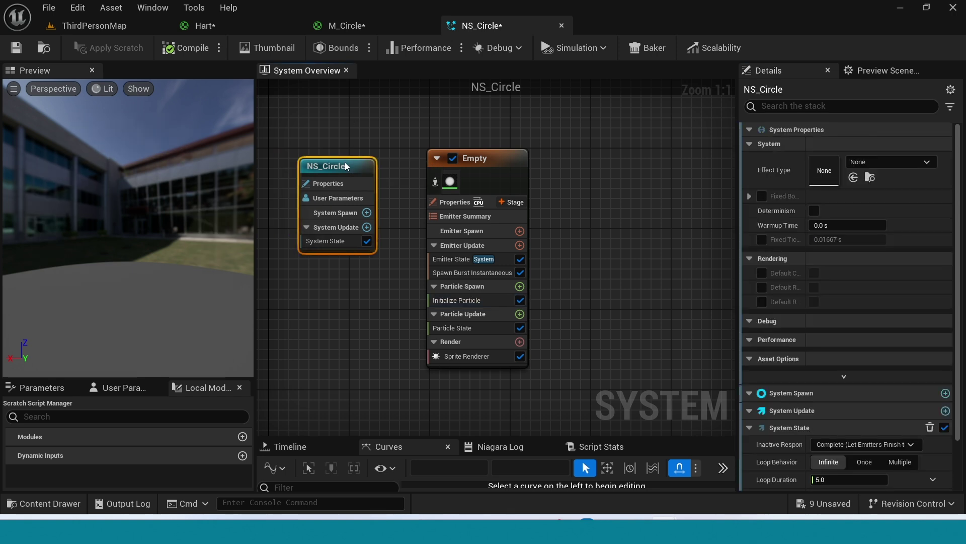
left_click(313, 245)
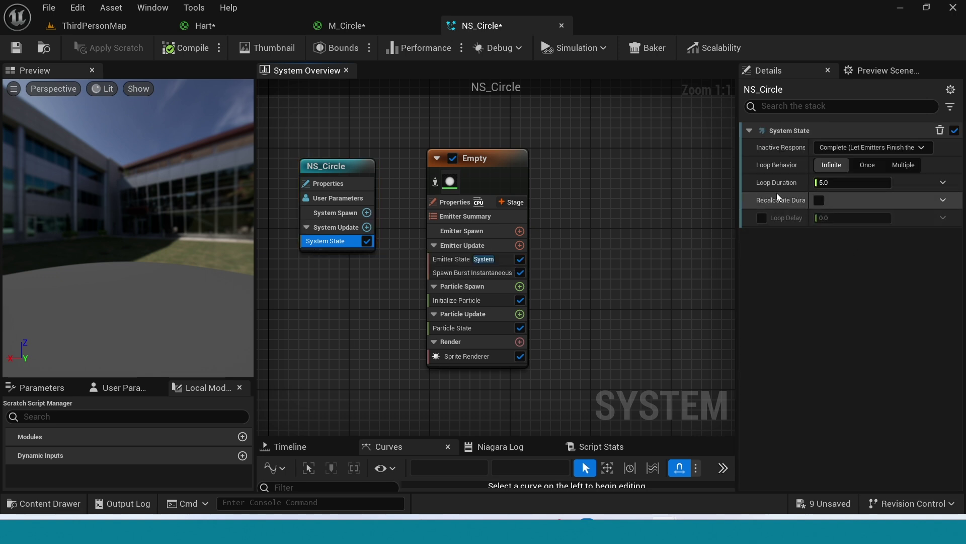
left_click(758, 184)
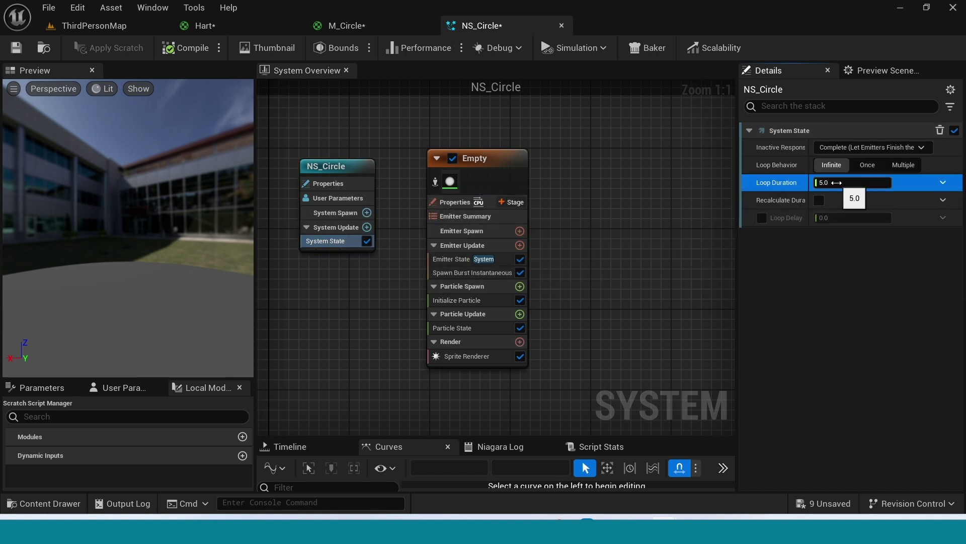
left_click(845, 182)
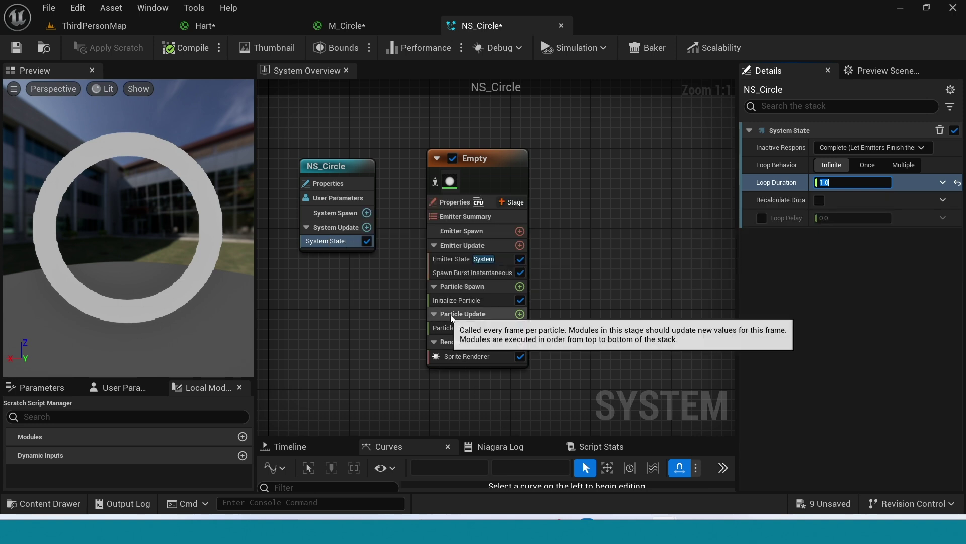
Add a Color module to the Empty emitter's Particle Update stage
left_click(473, 313)
left_click(520, 314)
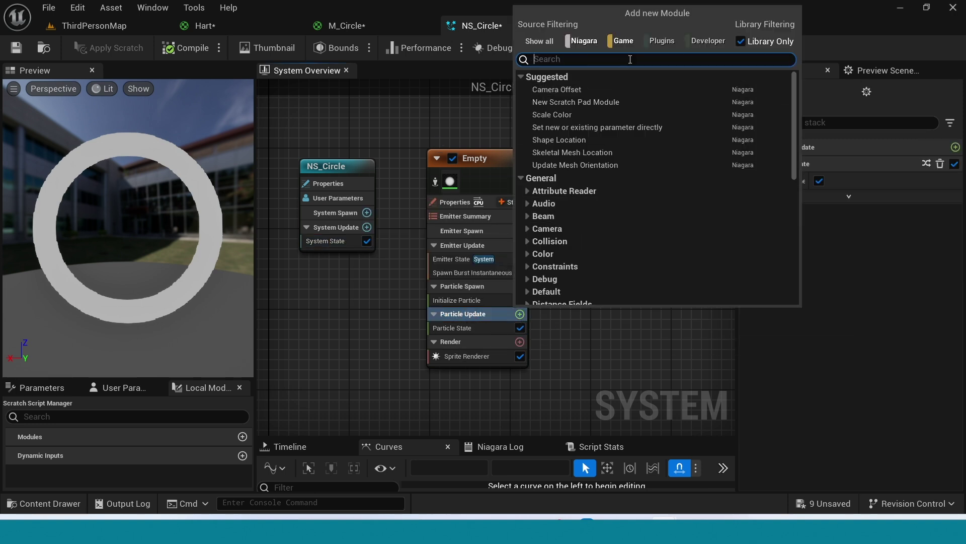
type("colo")
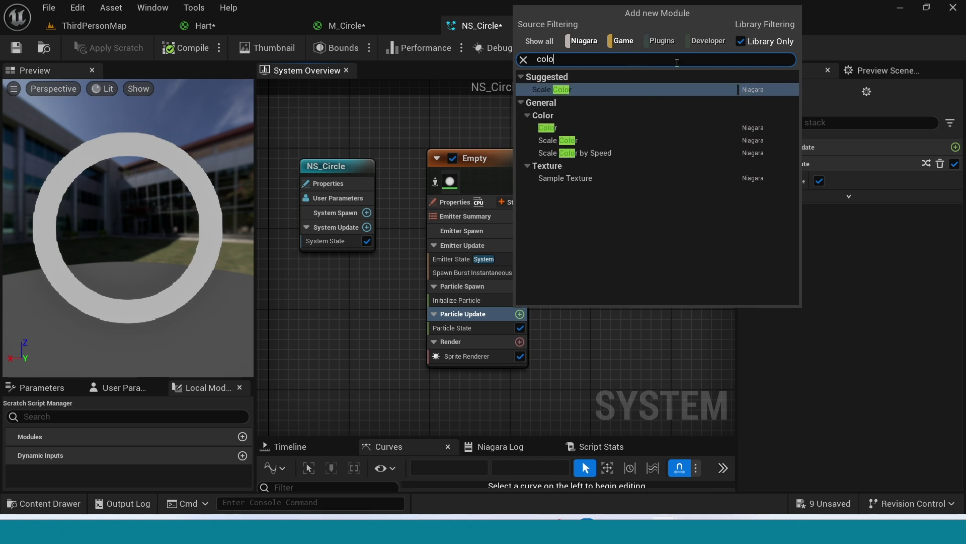
type("r")
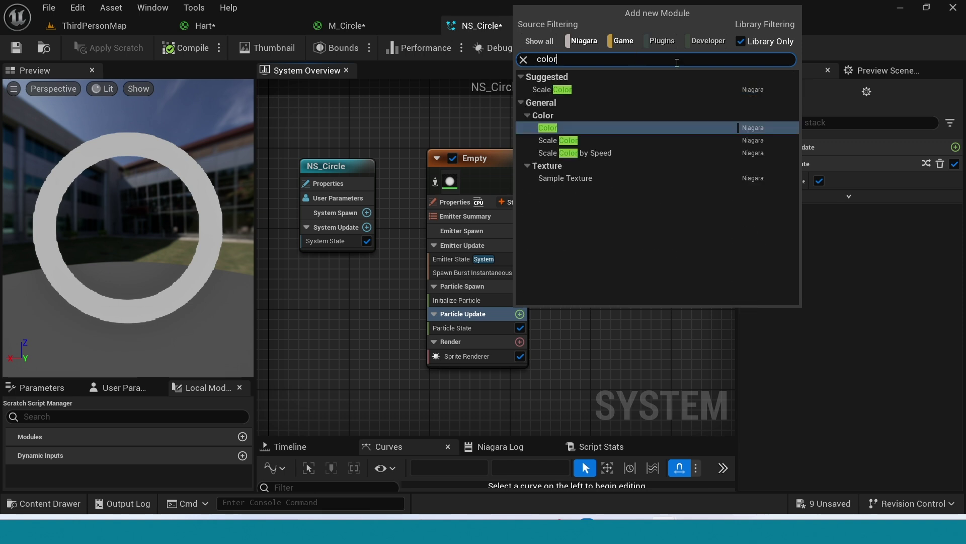
key("Return")
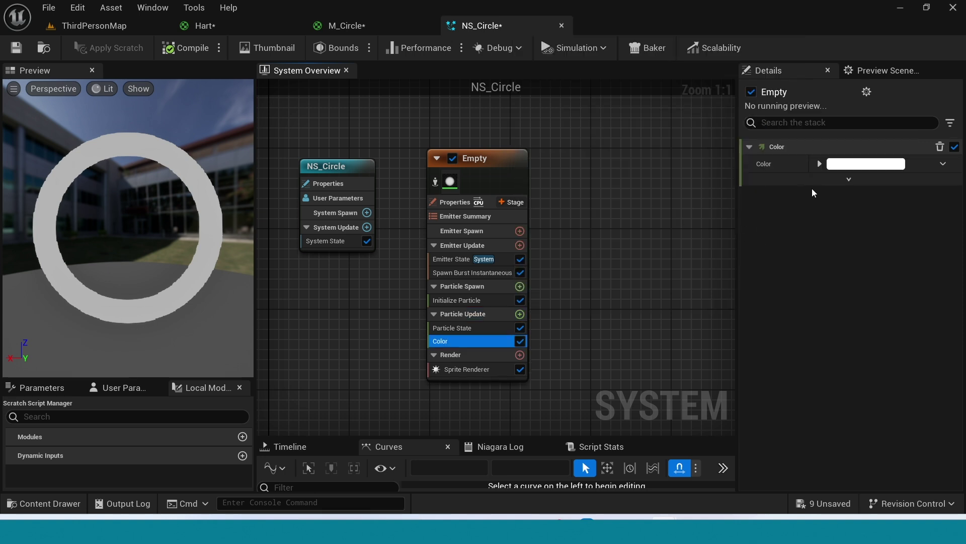
Set the Color module's color to pure red (FF0000FF)
left_click(855, 170)
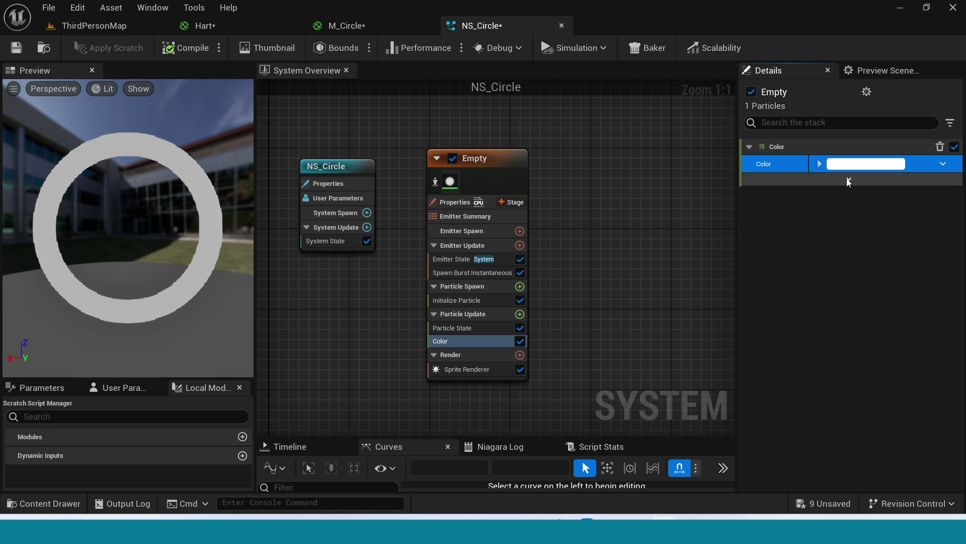
left_click(856, 180)
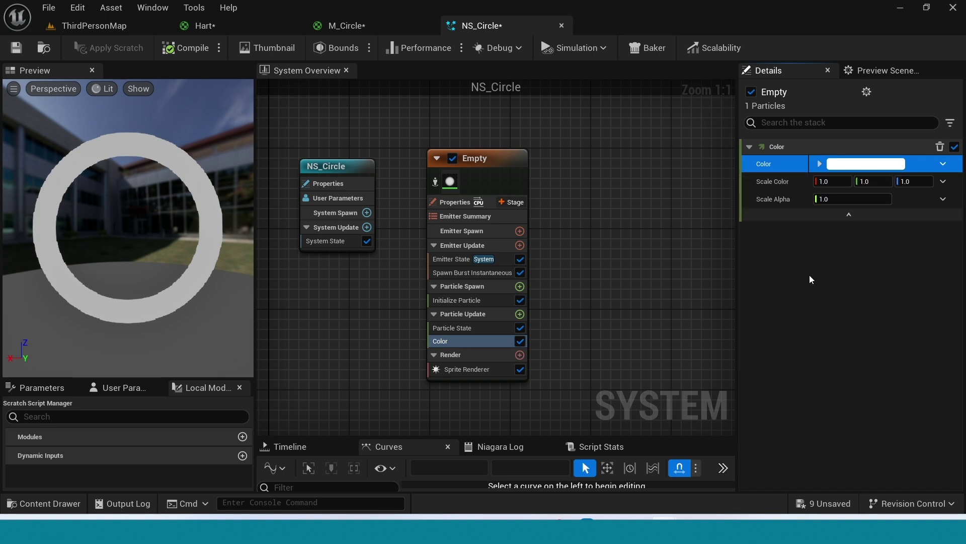
left_click(866, 163)
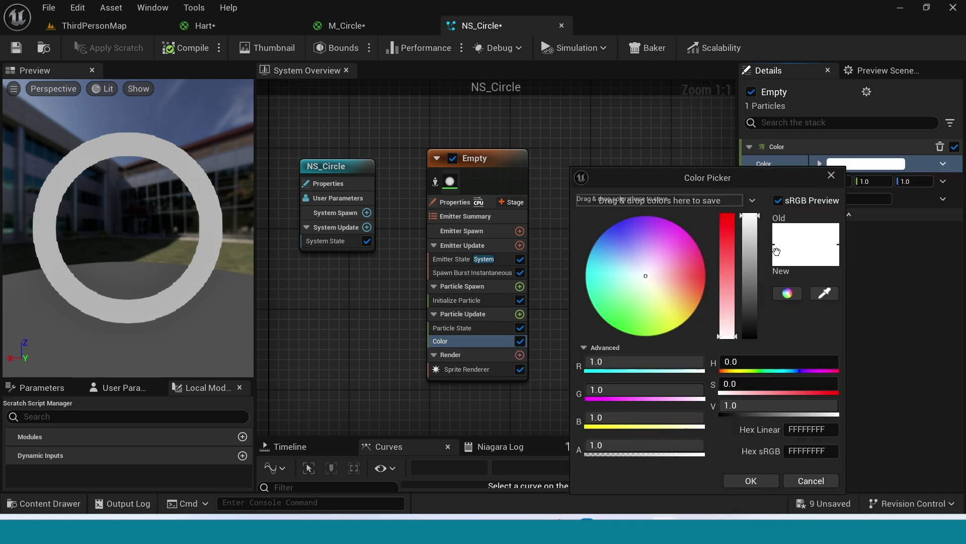
left_click_drag(736, 256, 735, 217)
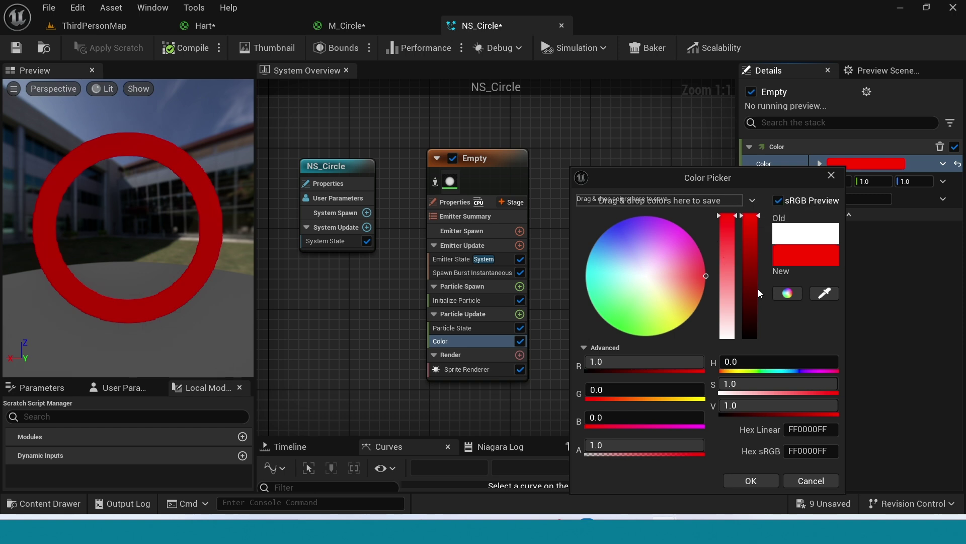
left_click(743, 484)
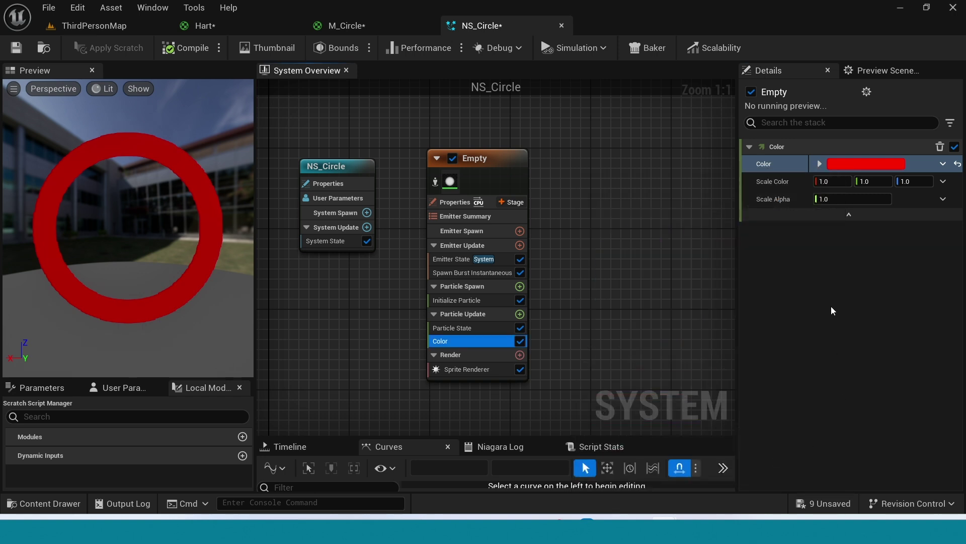
Add a Sprite Facing and Alignment module to the Particle Spawn stage and edit its facing vector so the circle lies flat
left_click(467, 369)
left_click(520, 285)
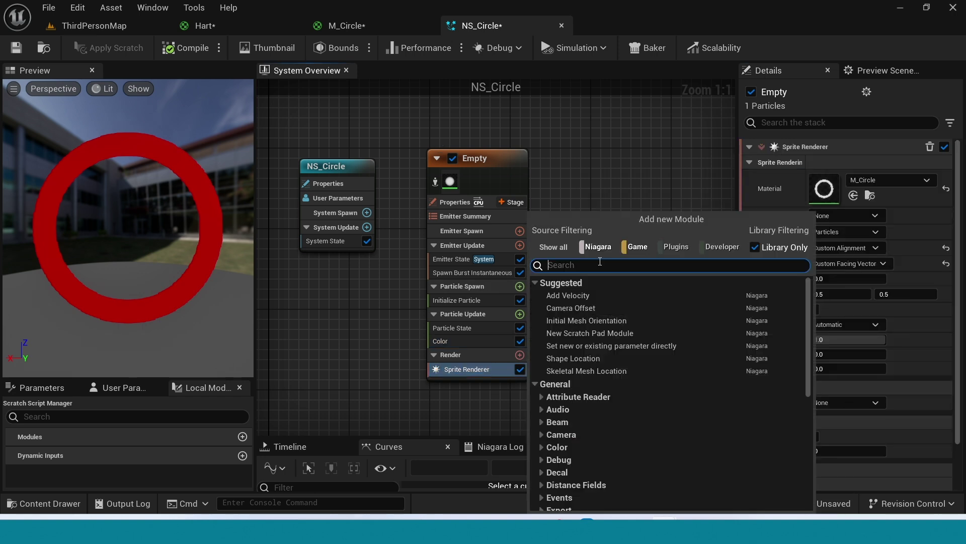
type("sprit")
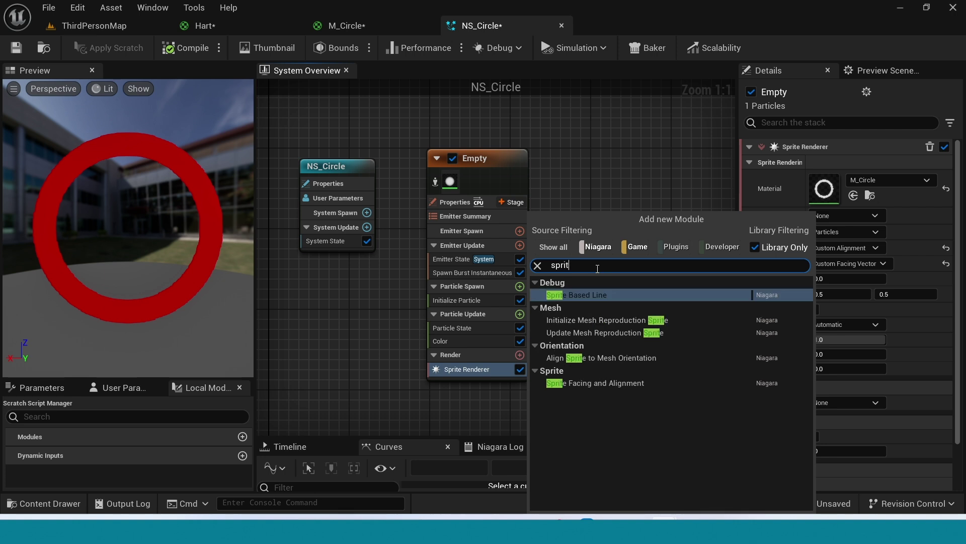
left_click(629, 383)
left_click(825, 181)
type("00.0")
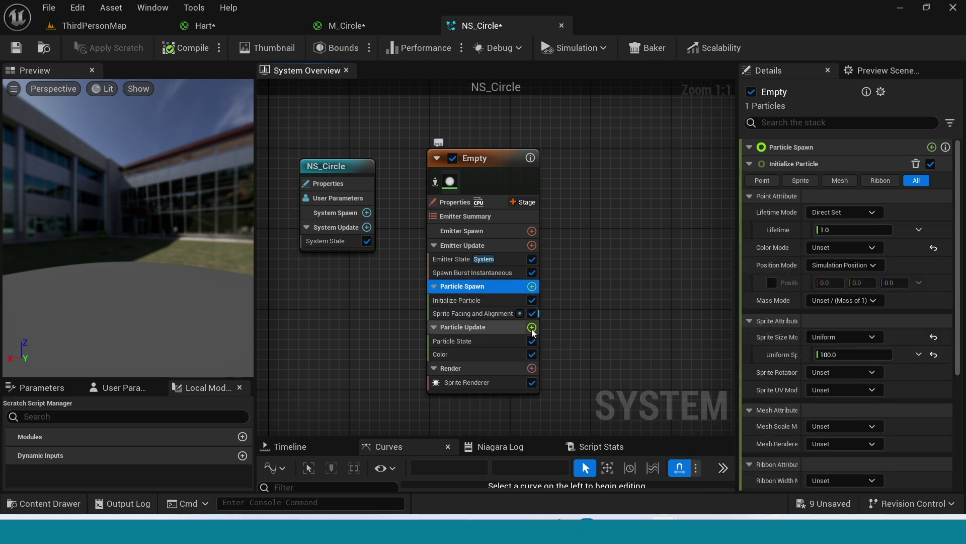
Add a Scale Sprite Size module to the Empty emitter's Particle Update stage
left_click(532, 328)
type("scal")
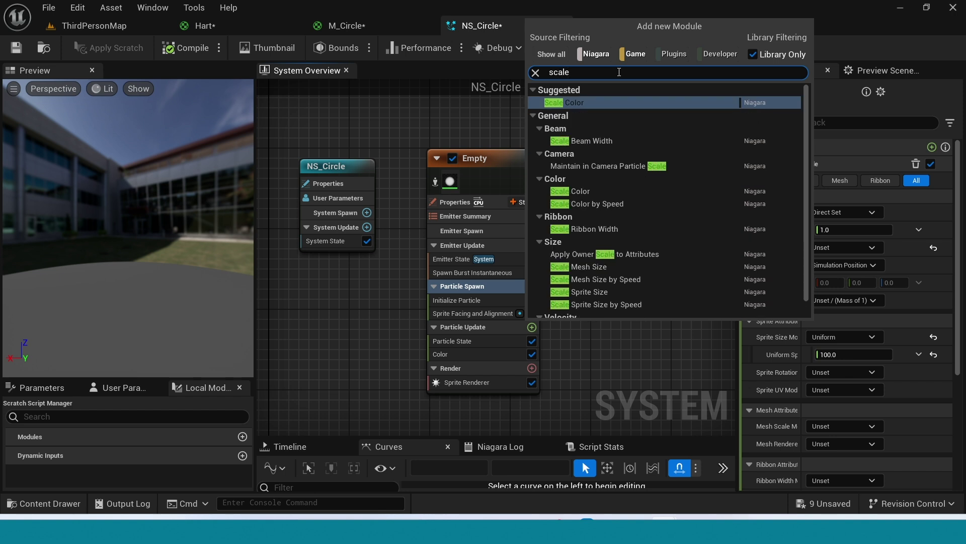
type("e")
left_click(583, 292)
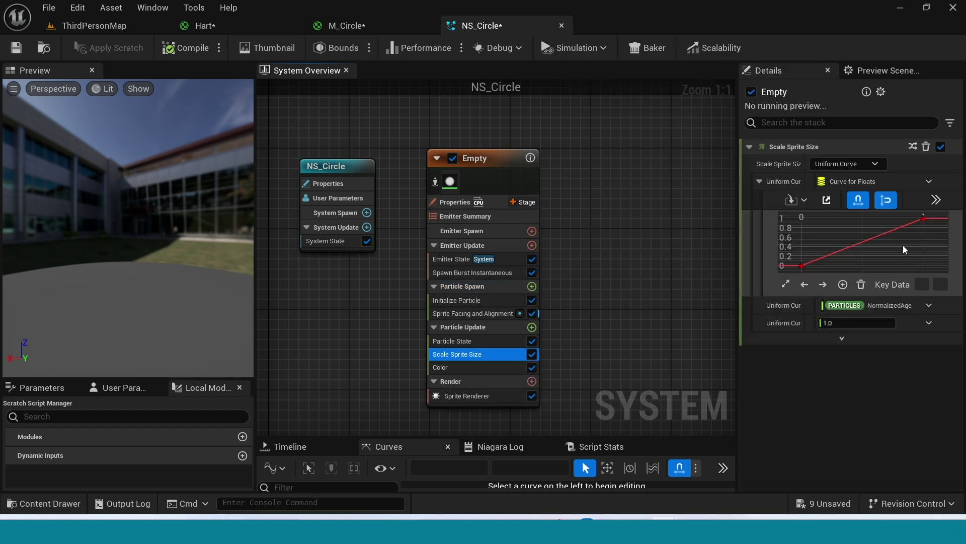
Enlarge the sprite scale curve's editing area and set the curve's end key at time 1 to a value of 0
left_click_drag(741, 234, 596, 244)
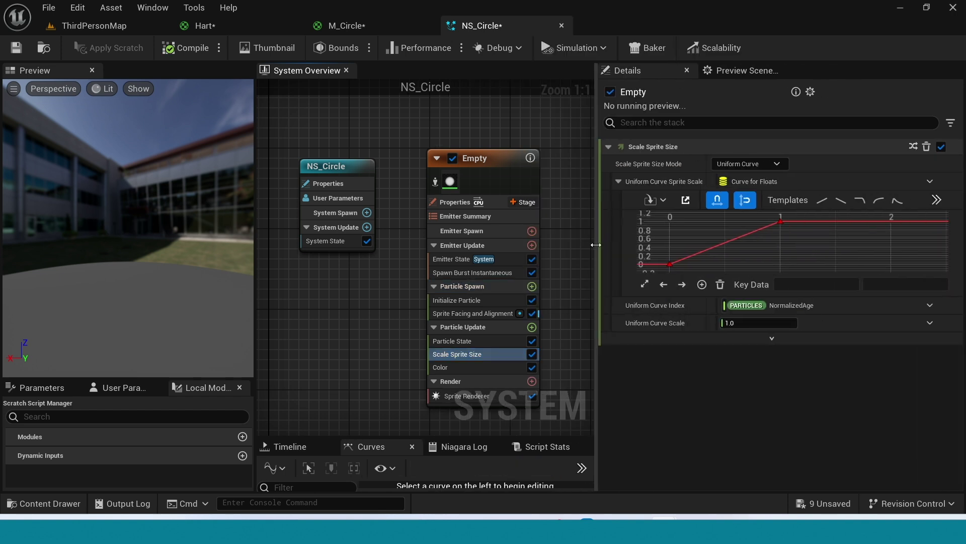
left_click_drag(697, 257, 697, 257)
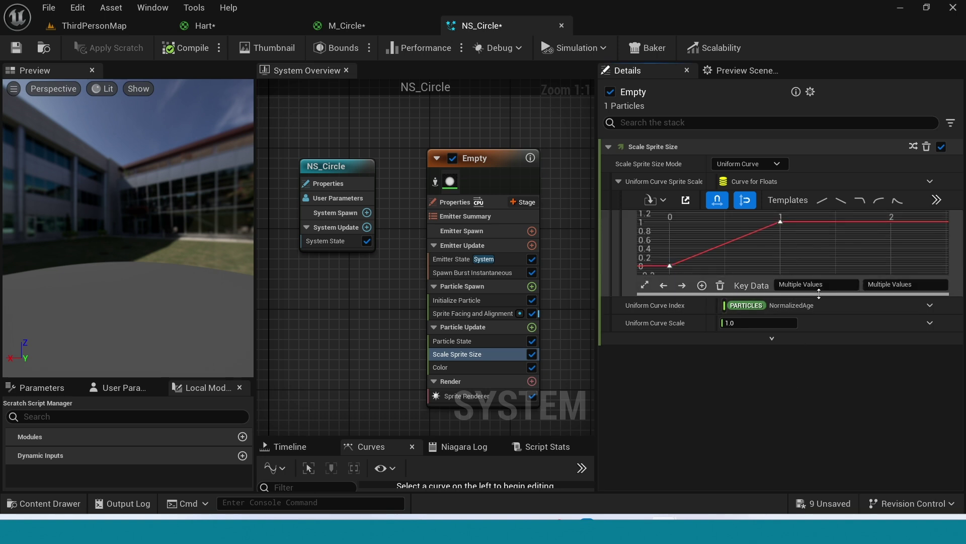
left_click(669, 265)
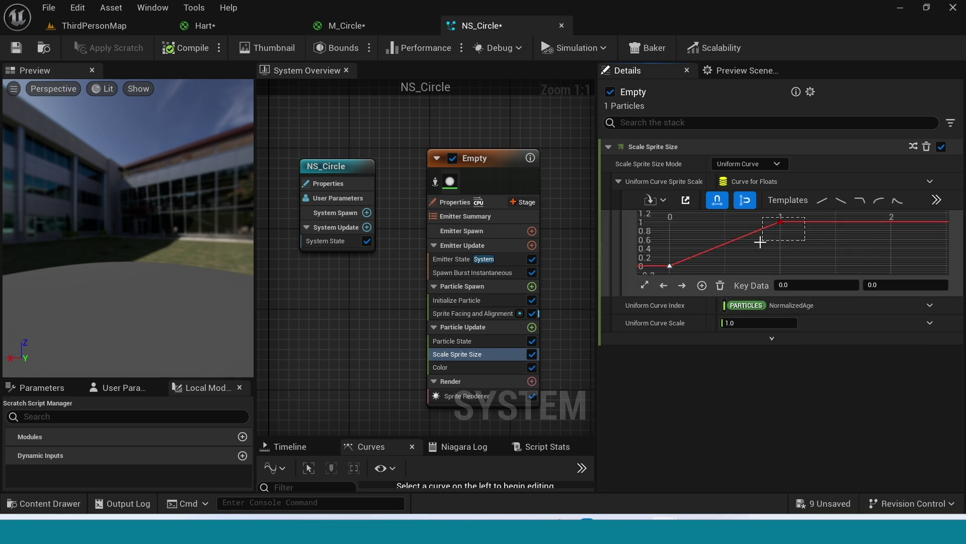
key("ctrl+z")
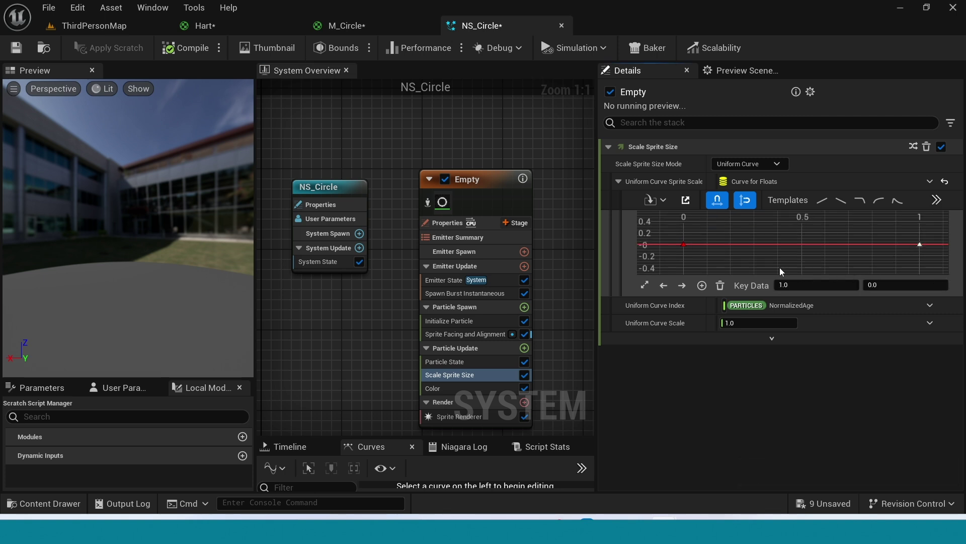
Add a middle key to the sprite scale curve at time 0.5 with a value of 0.5
right_click(779, 246)
left_click(796, 290)
left_click_drag(758, 263, 757, 262)
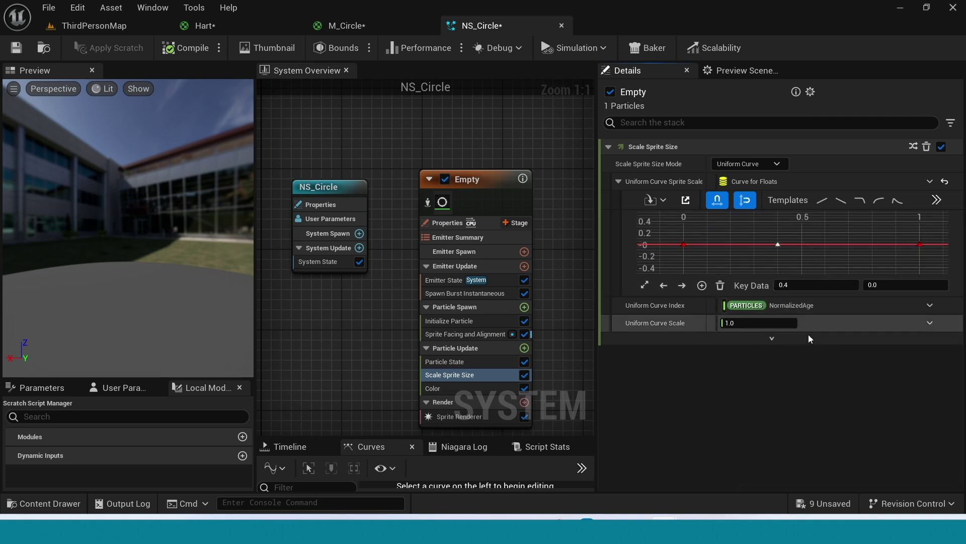
left_click(812, 285)
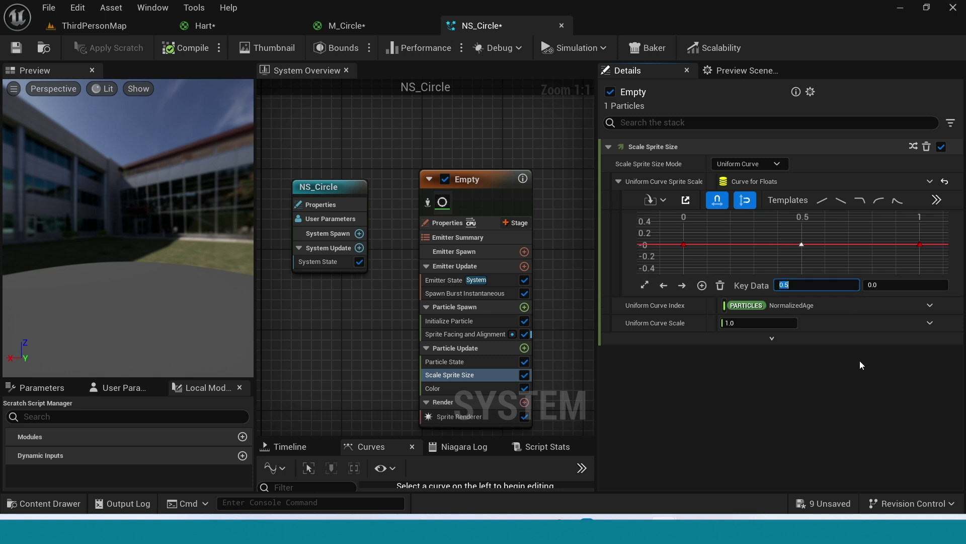
left_click(900, 286)
type("0.5")
key("Return")
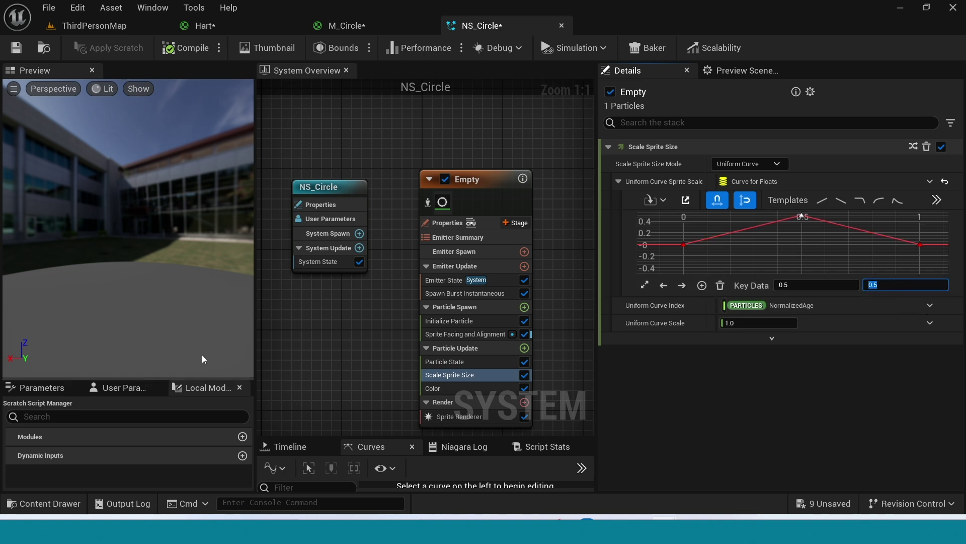
left_click_drag(195, 274, 195, 355)
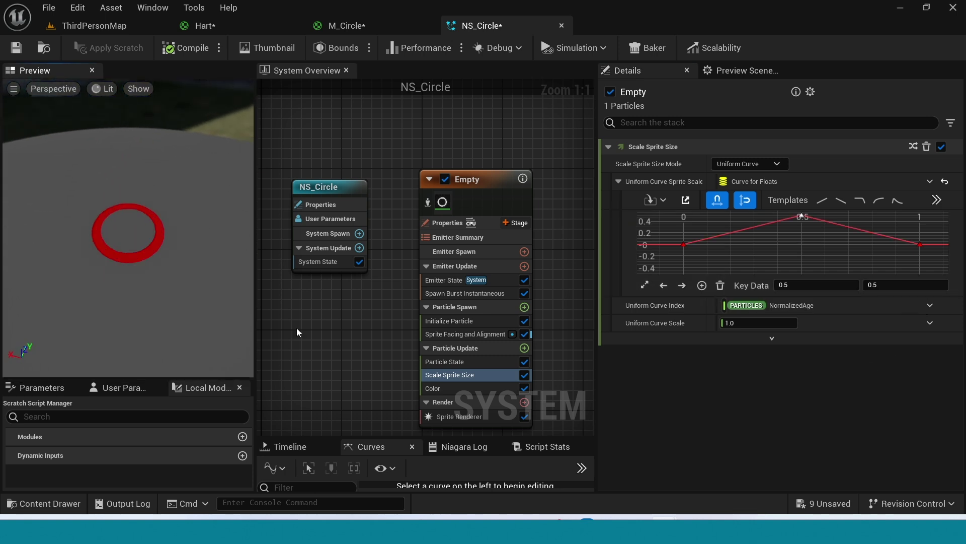
Switch the Empty emitter's Sim Target to GPUCompute Sim and enable Local Space in its properties
left_click(446, 223)
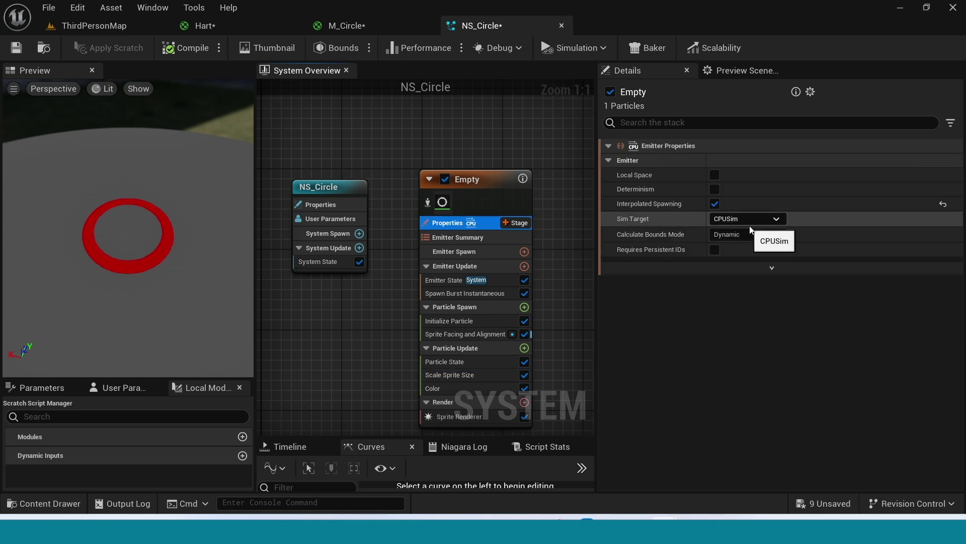
left_click(782, 220)
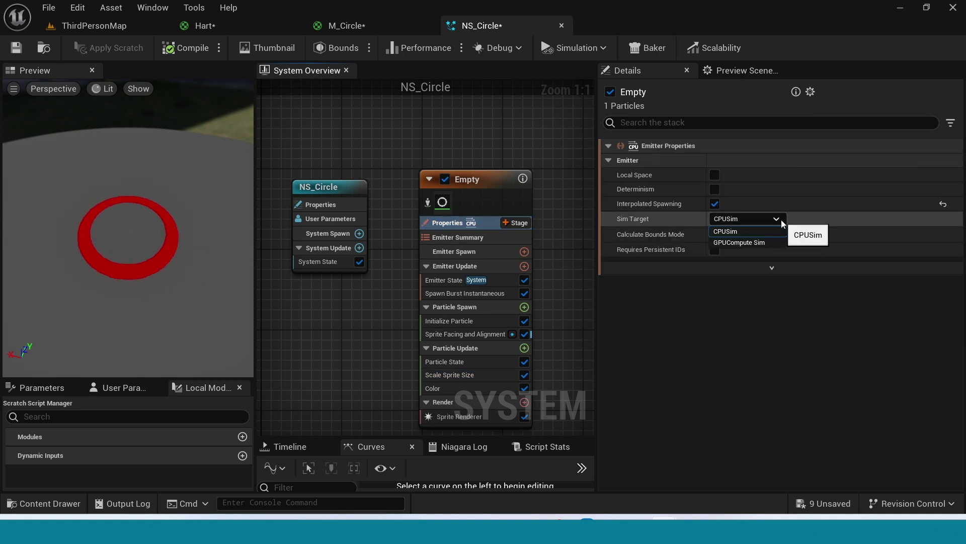
left_click(762, 243)
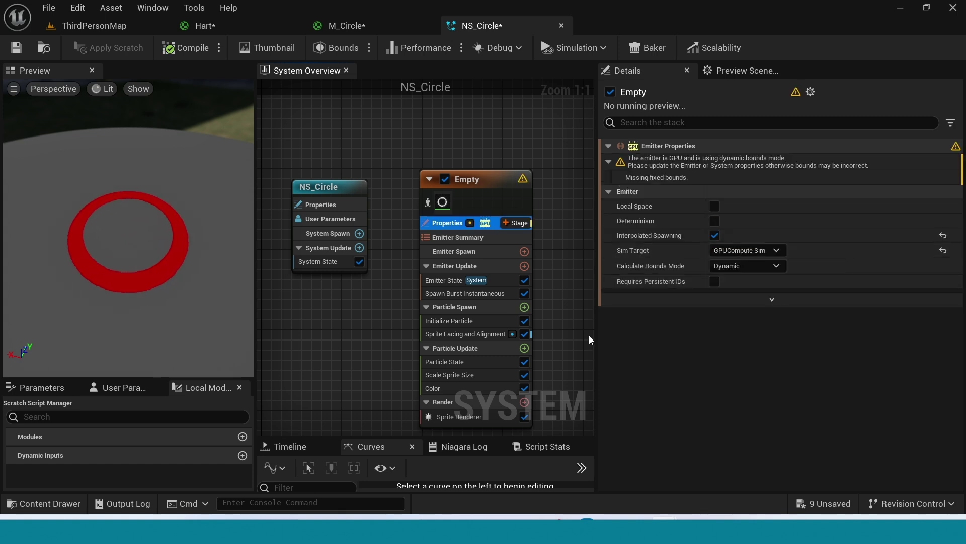
left_click(712, 206)
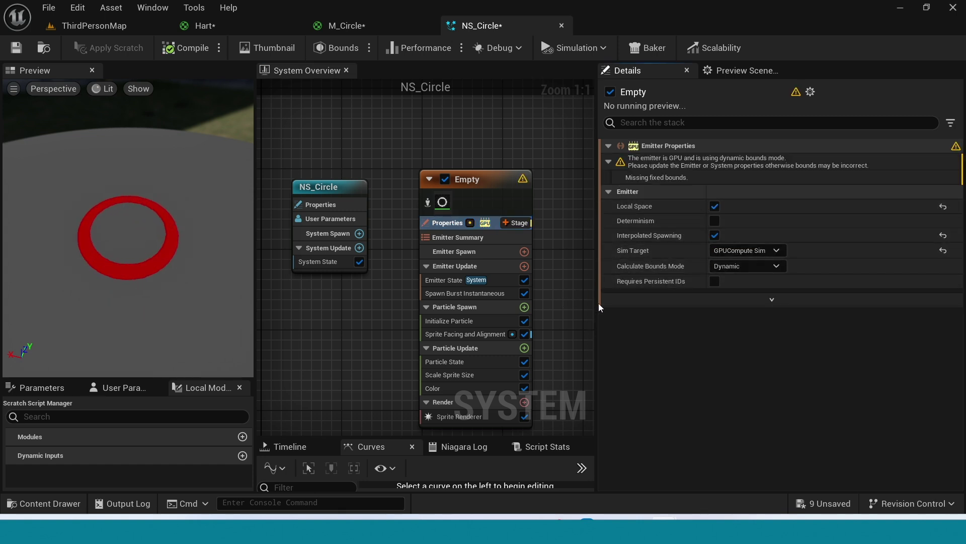
Set the Empty emitter's Calculate Bounds Mode to Fixed
left_click(776, 266)
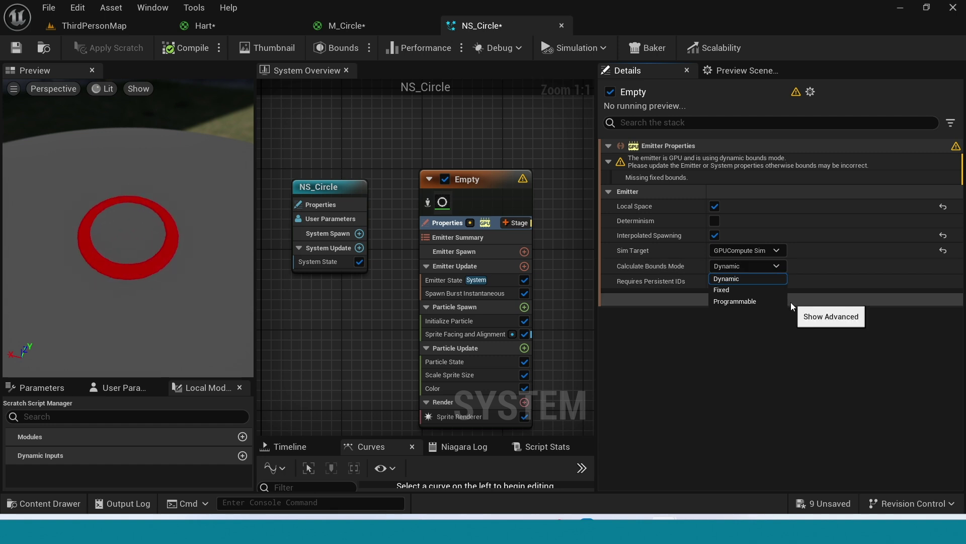
left_click(722, 290)
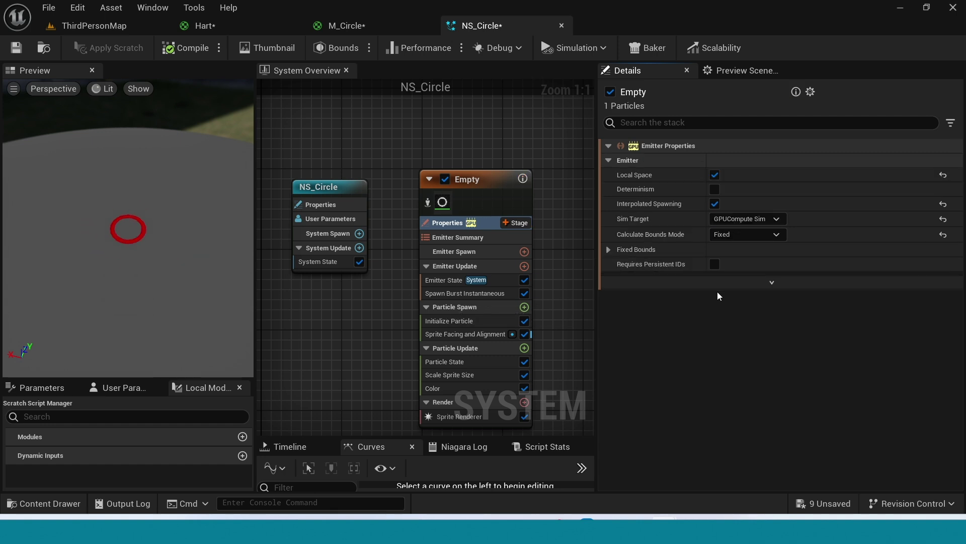
In the Empty emitter's Color module, set the green and blue Scale Color components to 0 and Scale Alpha to 0.5, and save NS_Circle
right_click_drag(565, 240, 559, 147)
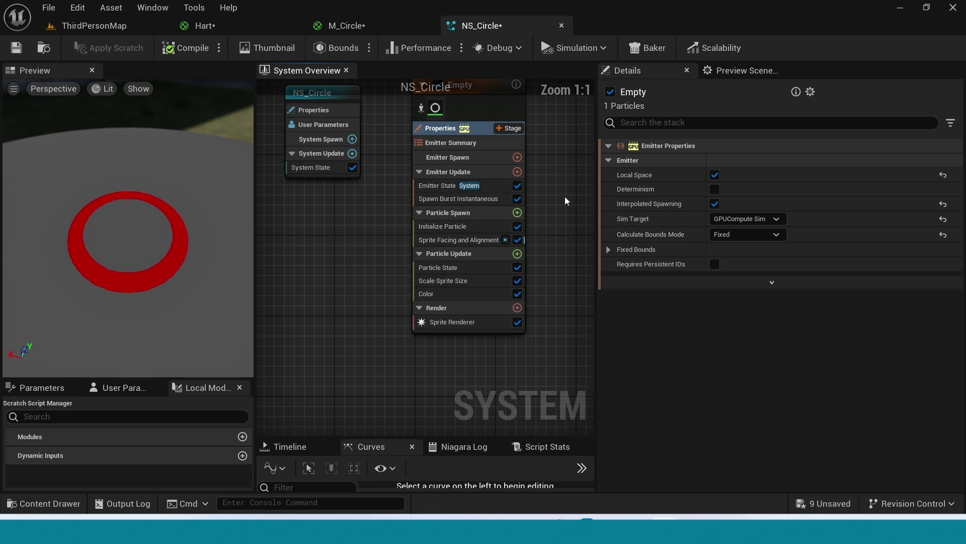
left_click(443, 293)
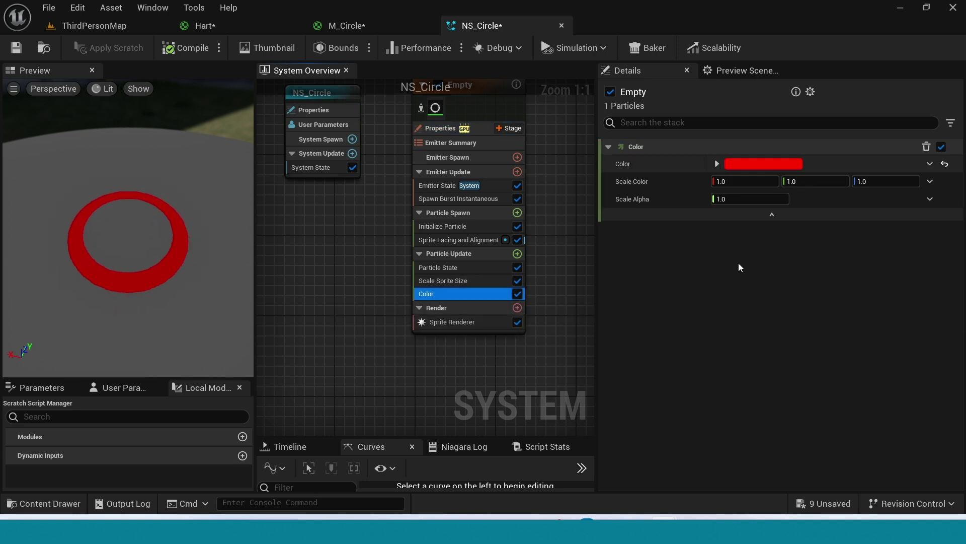
left_click(878, 182)
left_click(854, 185)
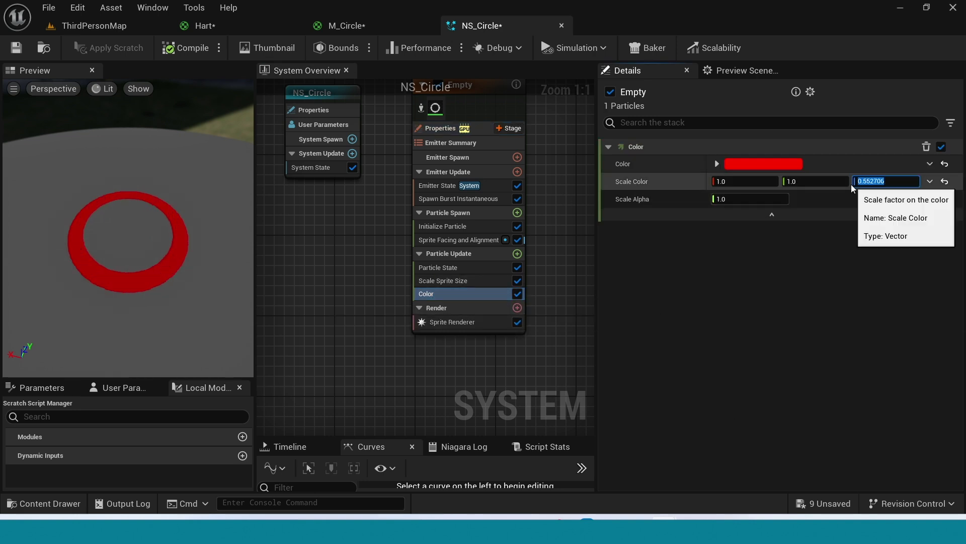
type("0")
key("Return")
left_click(819, 183)
type("0")
key("Return")
left_click(735, 199)
type("0.5")
key("Return")
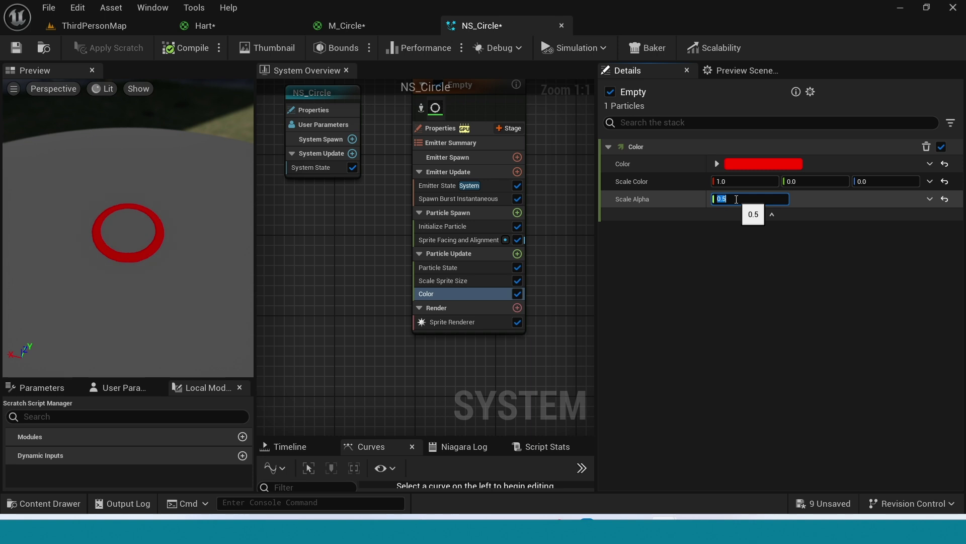
left_click(210, 232)
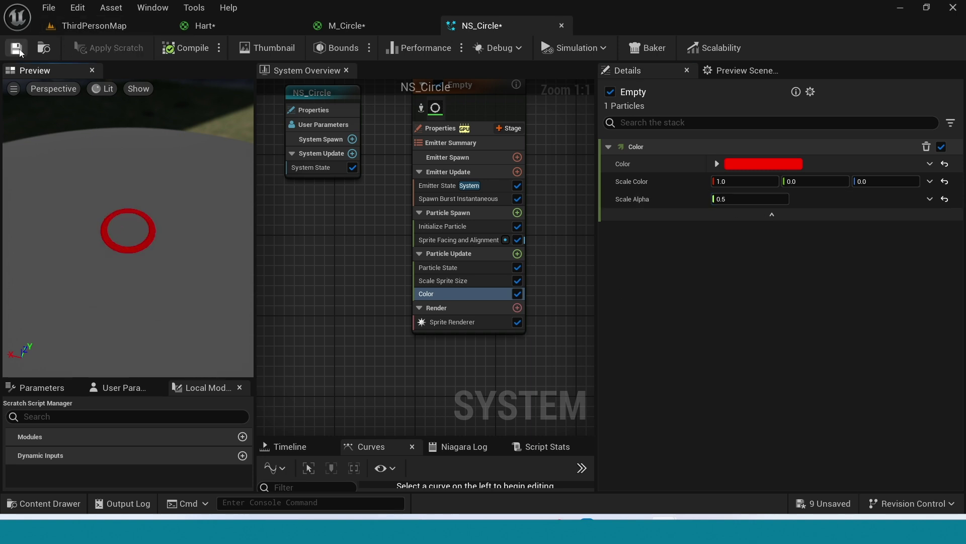
In M_Circle, connect the Texture Sample's R output to the A inputs of both Multiply nodes, and apply and save the material
left_click(347, 26)
scroll(501, 276, "down", 2)
right_click_drag(442, 285, 429, 277)
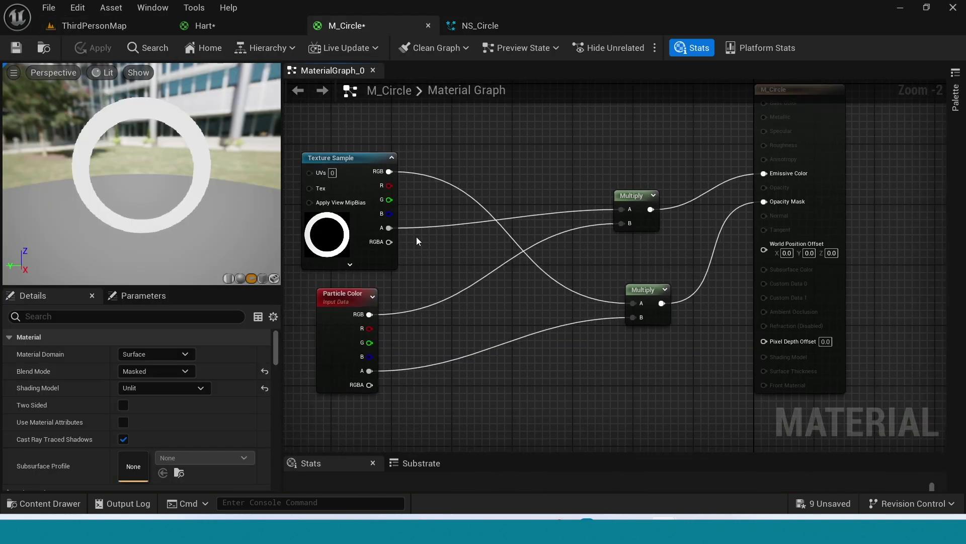
left_click_drag(387, 186, 620, 209)
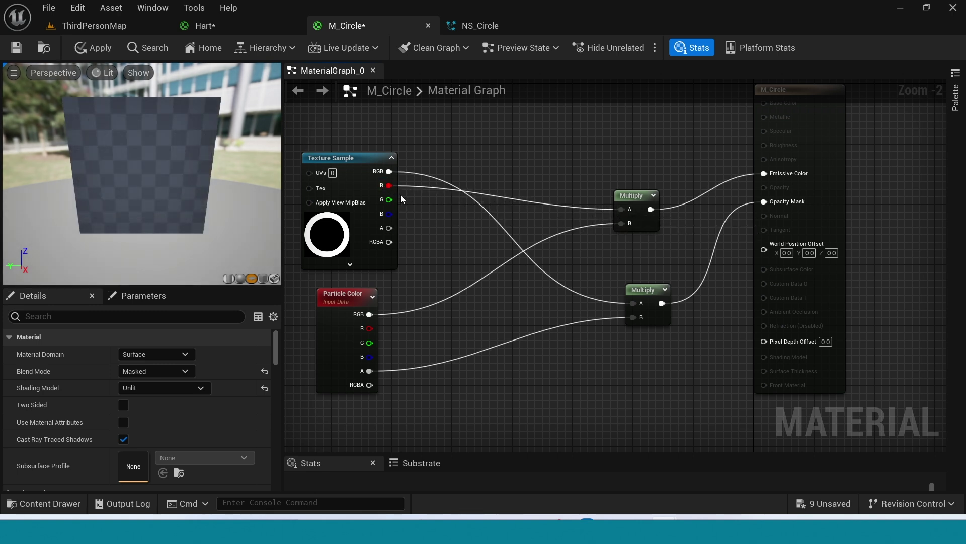
left_click_drag(389, 185, 633, 303)
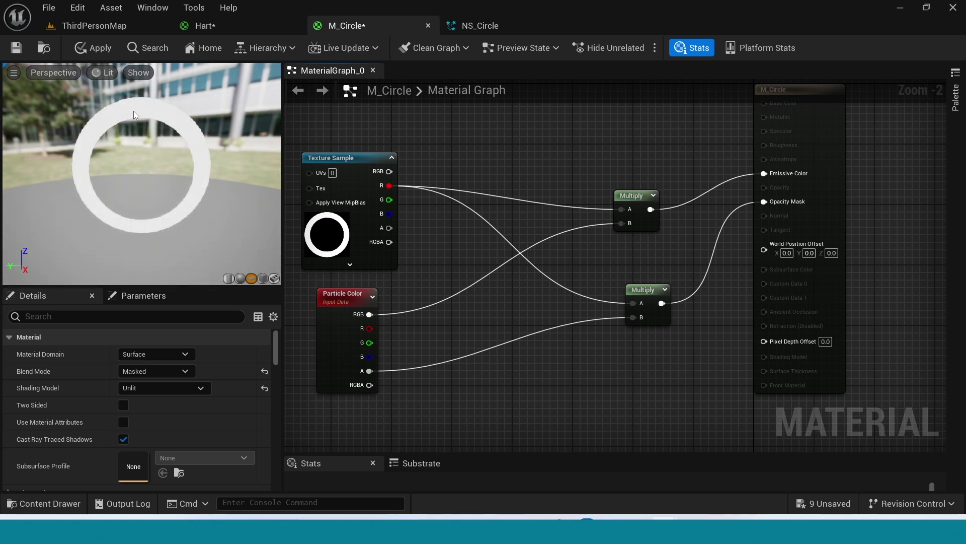
left_click(93, 50)
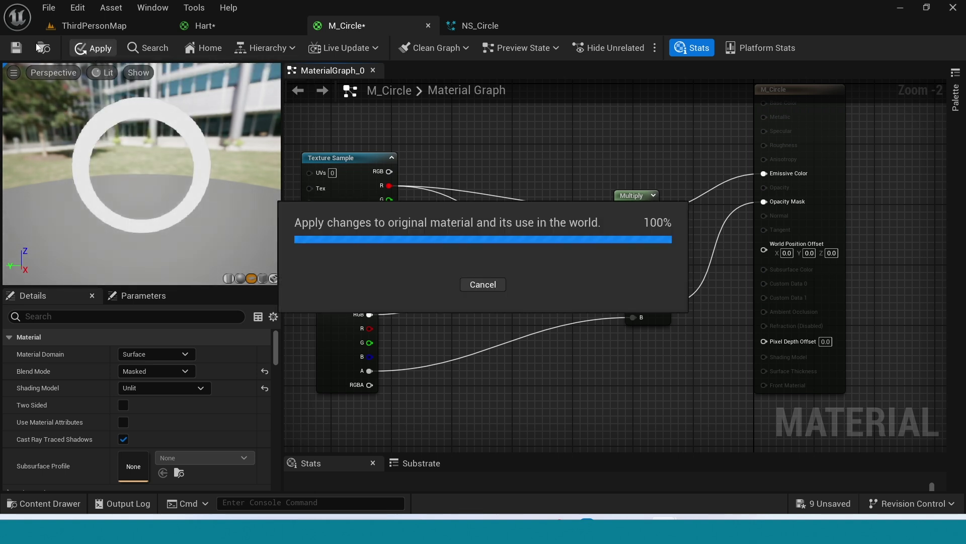
left_click(16, 47)
In NS_Circle's Color module, try red Scale Color values of 0, 0.2 and 0.5, settle on 55, and save the system
left_click(479, 25)
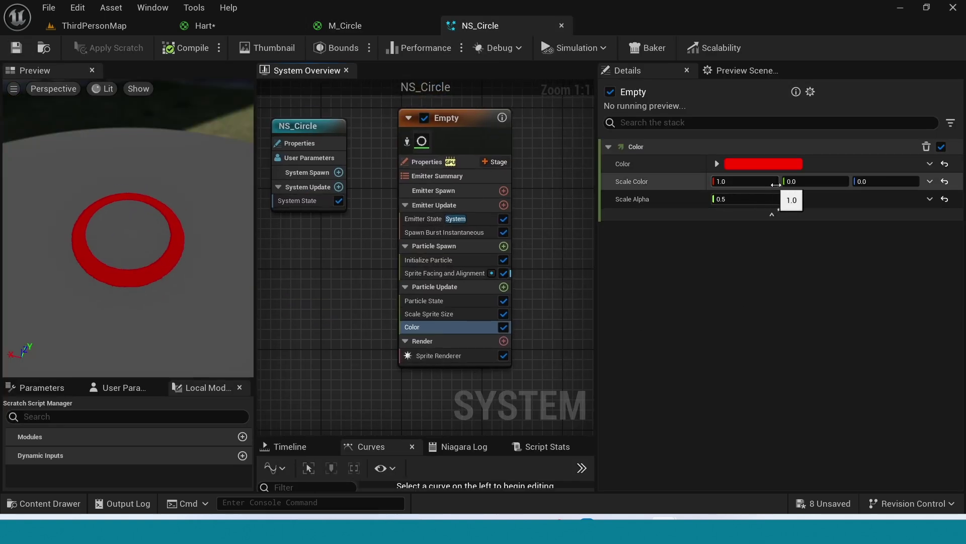
left_click(758, 172)
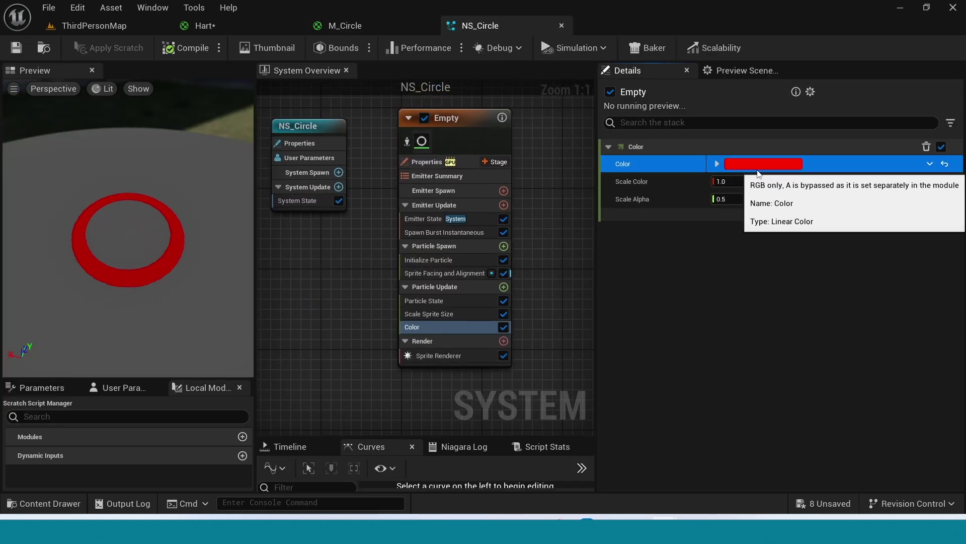
key("ctrl+z")
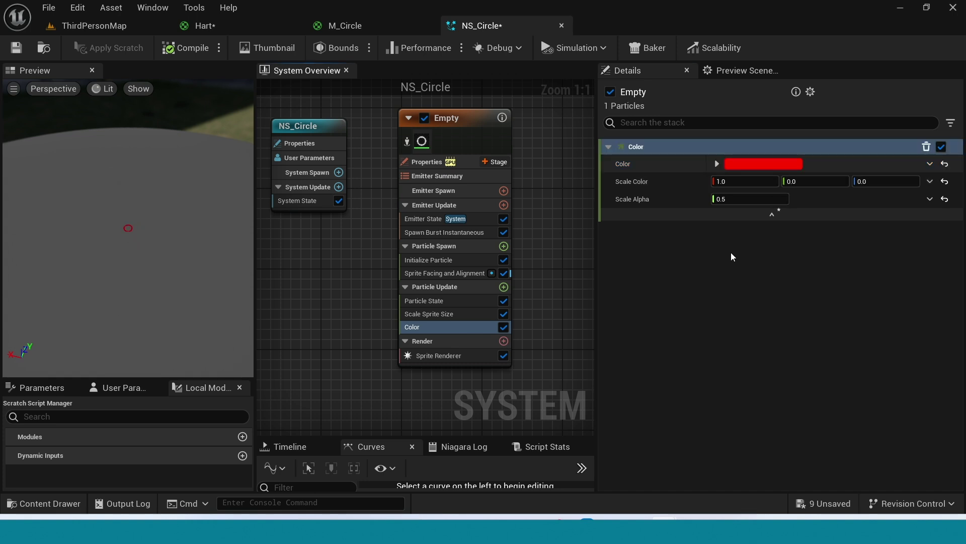
left_click(734, 182)
type("0")
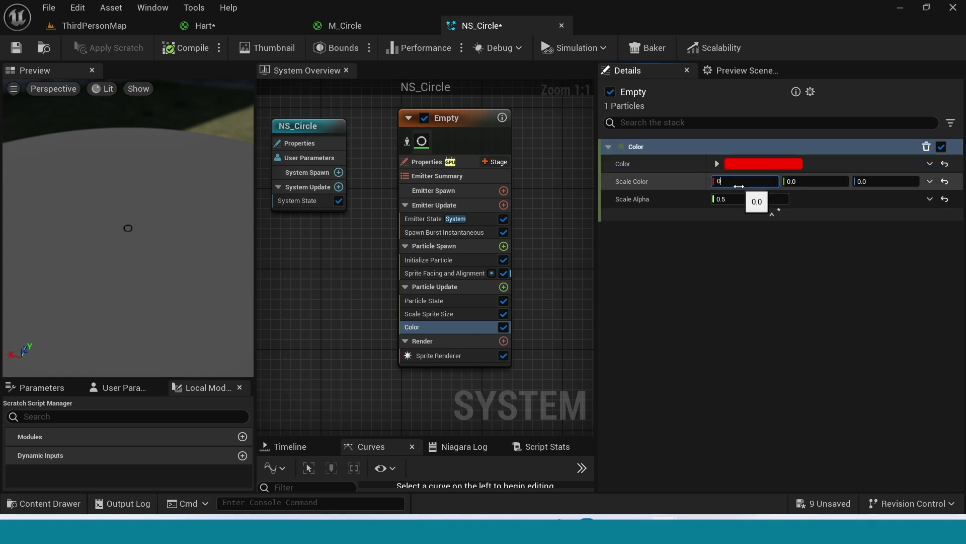
key("Return")
type("0")
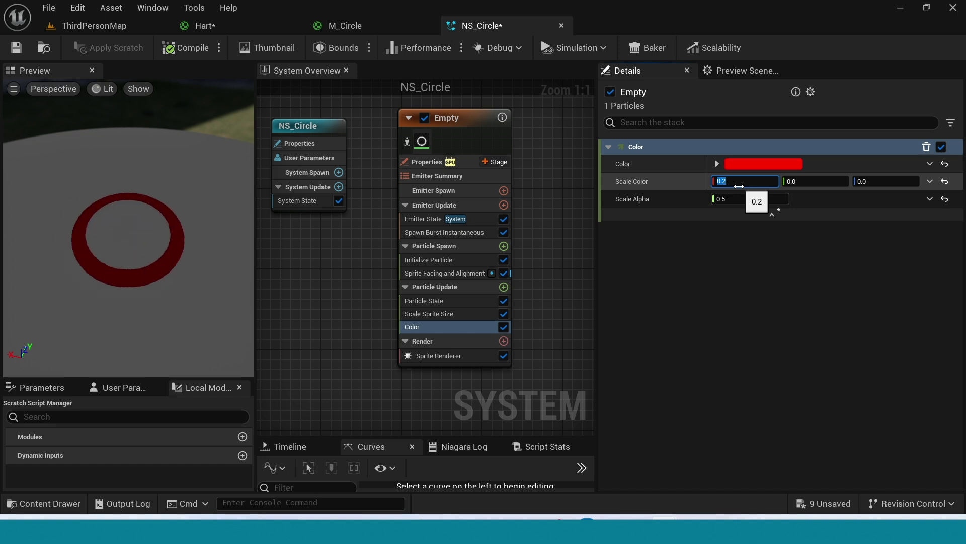
type(".5")
key("Return")
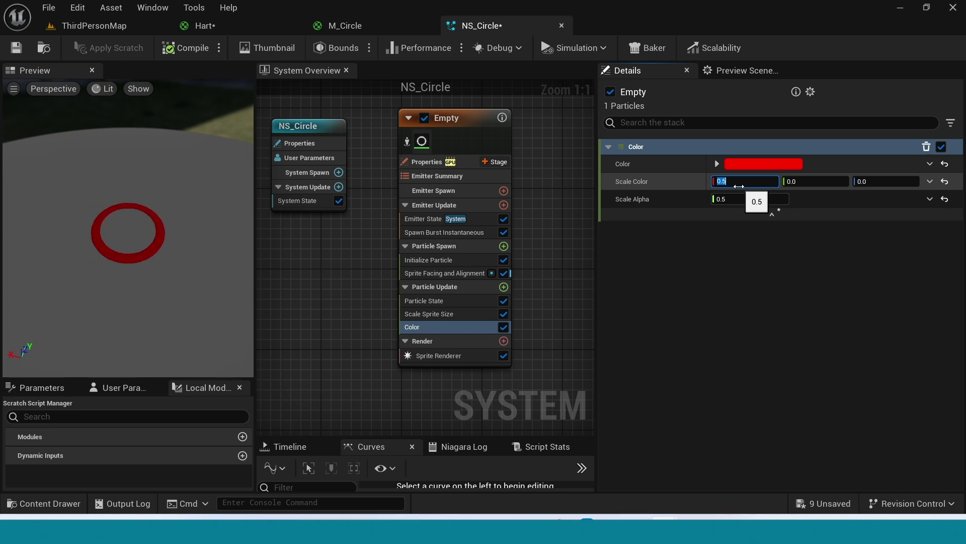
type("55")
key("Return")
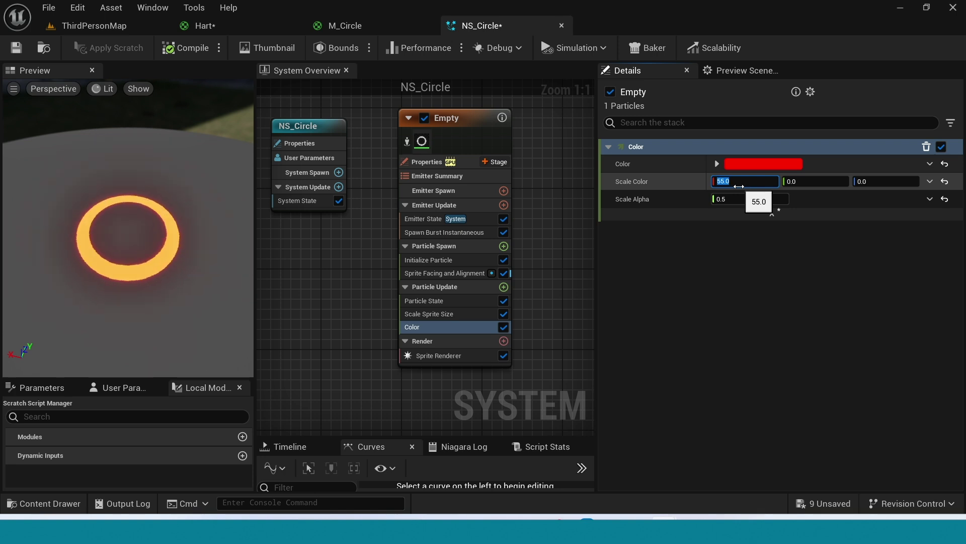
left_click_drag(134, 284, 128, 290)
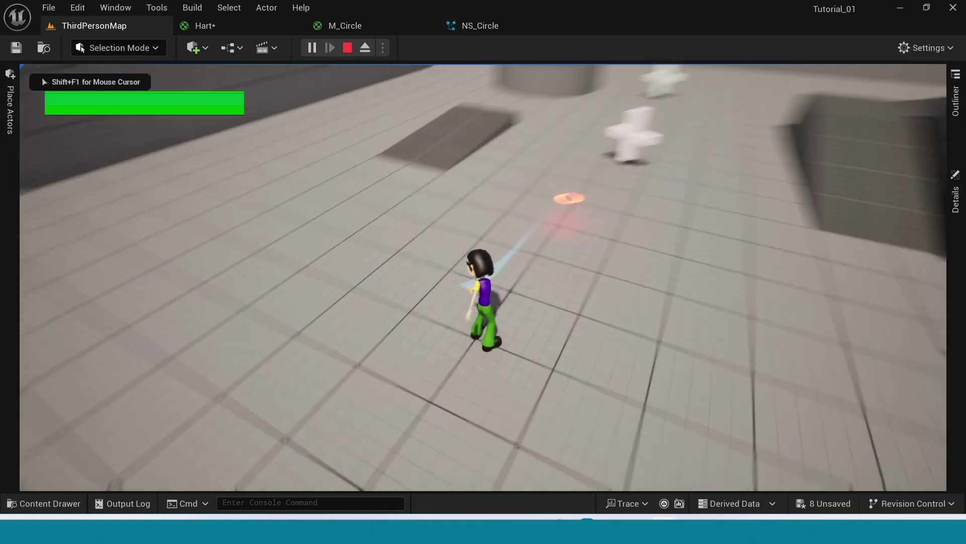
Play-test ThirdPersonMap by walking the character around the glowing circle, and end the play session
key("w")
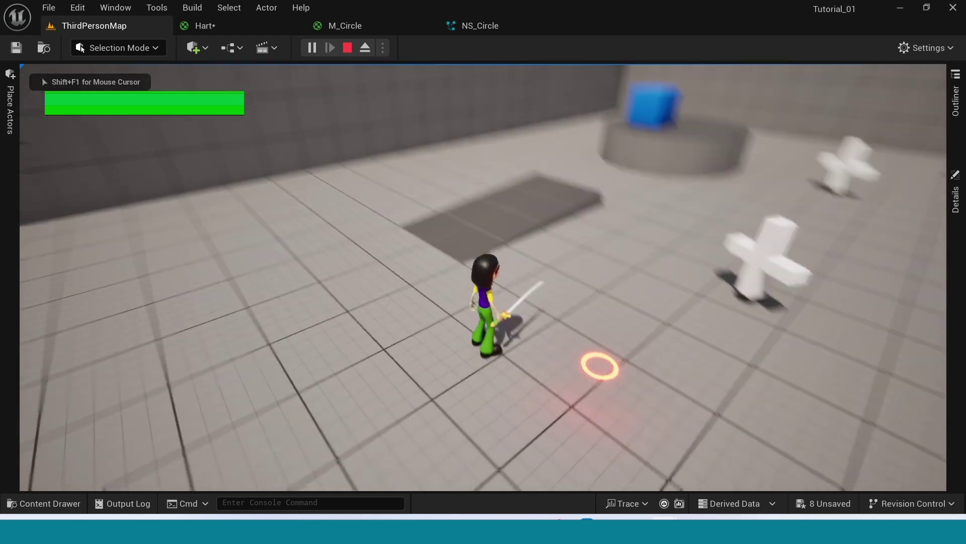
key("w")
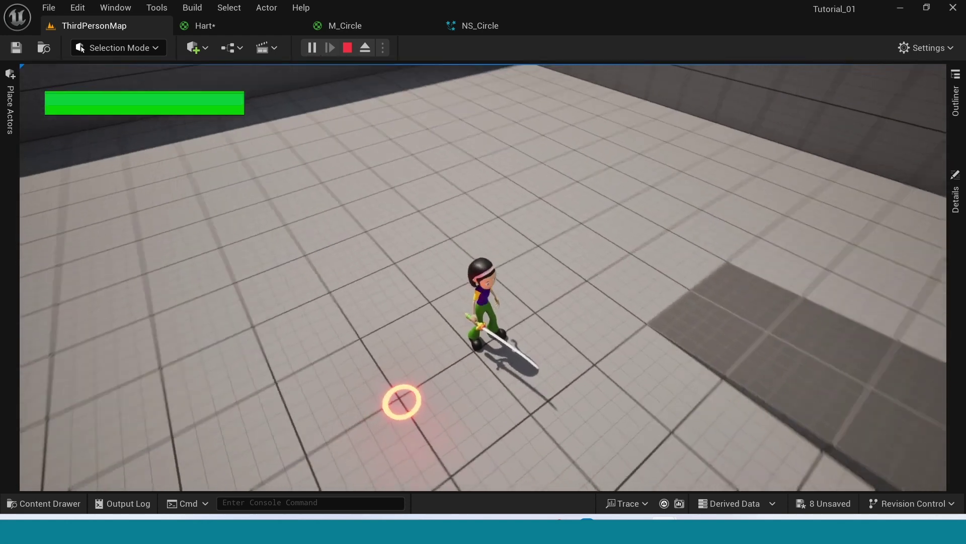
key("Escape")
Create an Actor Blueprint Class named Heart in the Hear folder
key("ctrl+space")
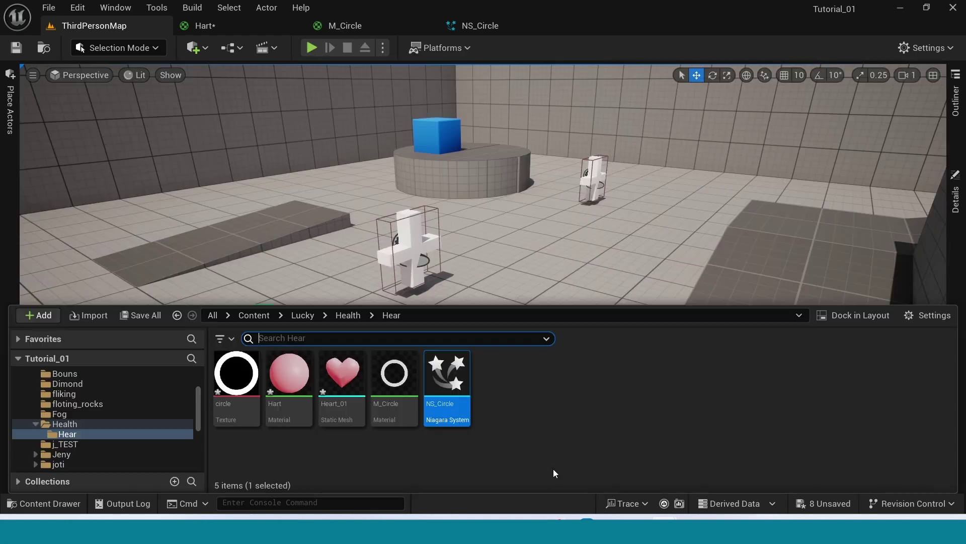
right_click(541, 426)
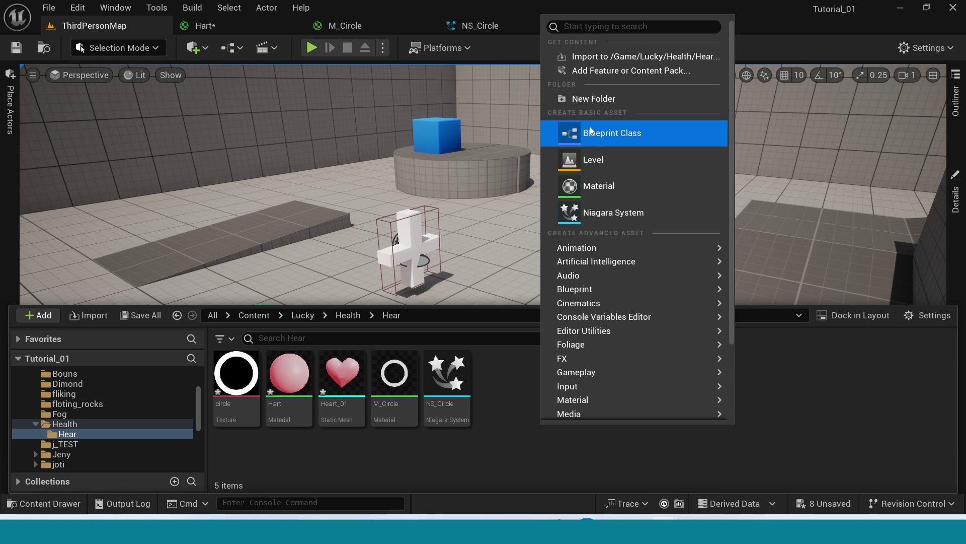
left_click(606, 134)
left_click(327, 151)
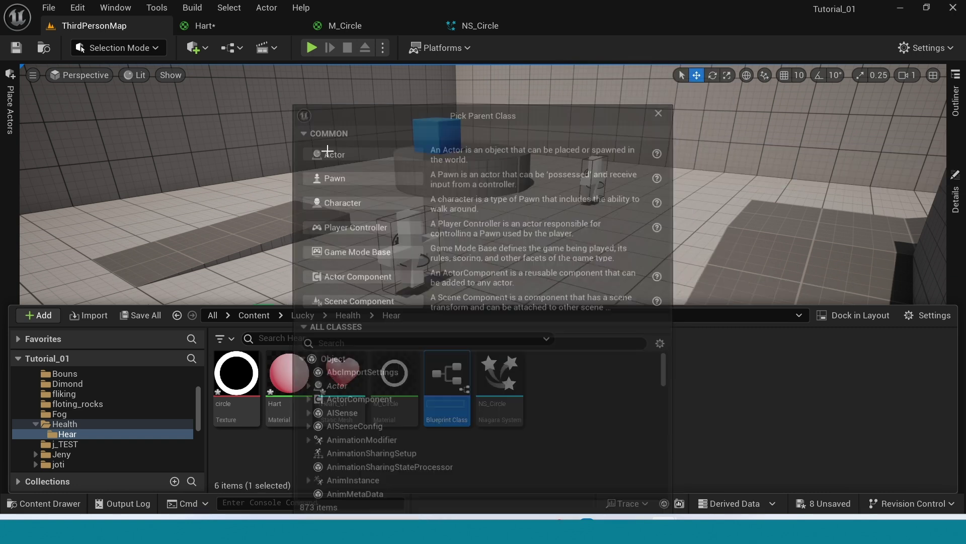
type("He")
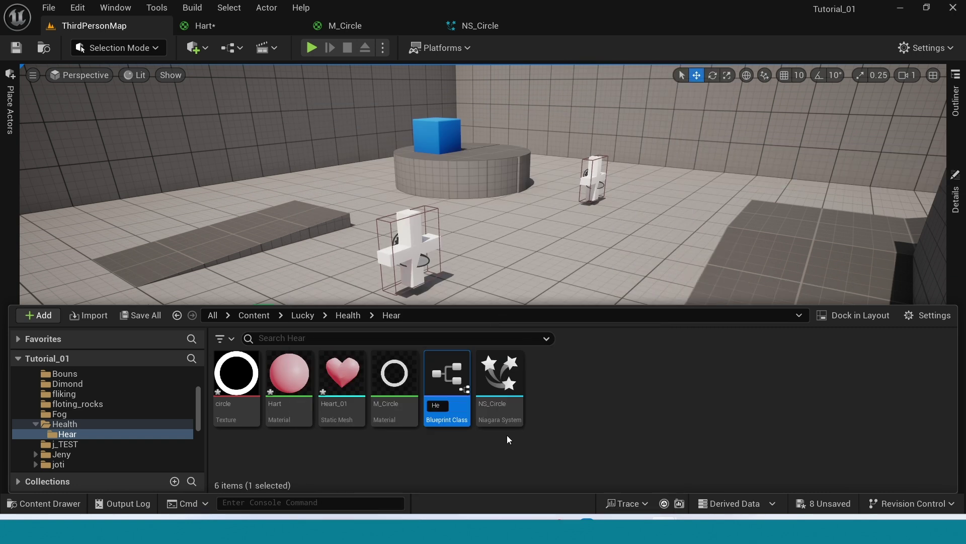
type("art")
key("Return")
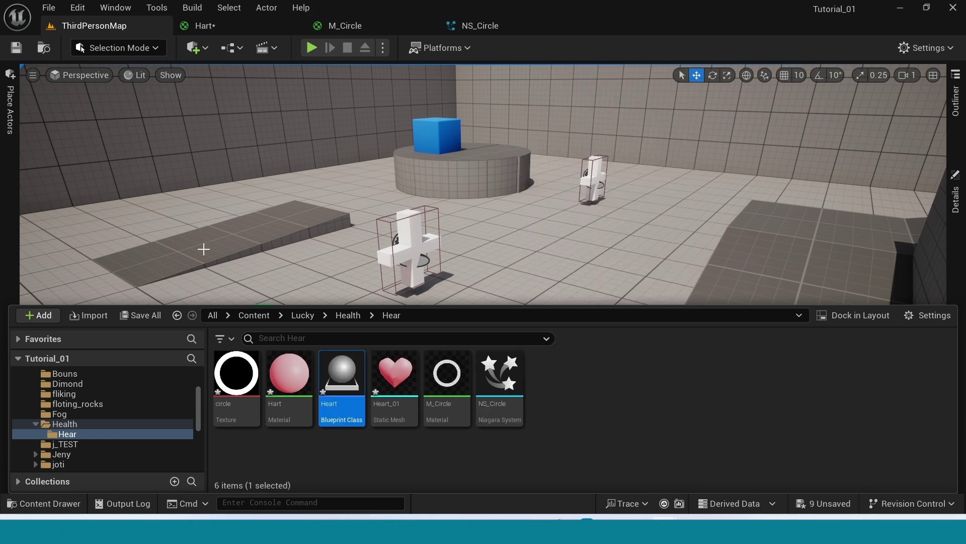
Open the Heart blueprint and add a Static Mesh component under its default scene root
double_click(347, 373)
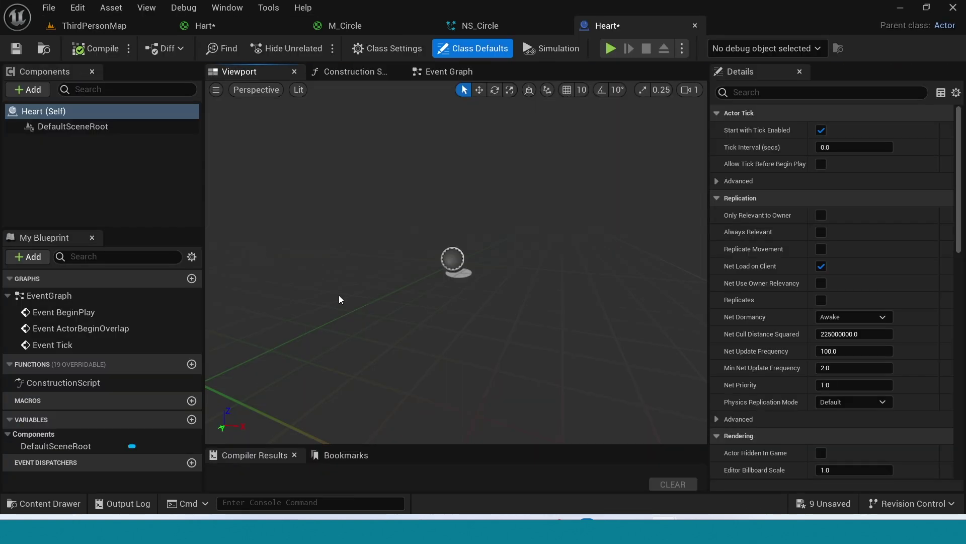
left_click(29, 90)
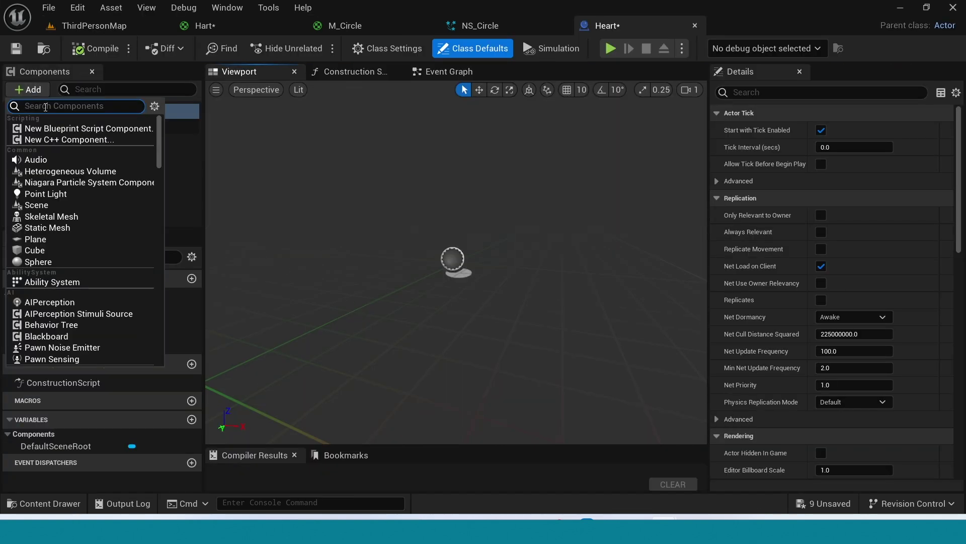
type("sta")
left_click(43, 215)
left_click(125, 204)
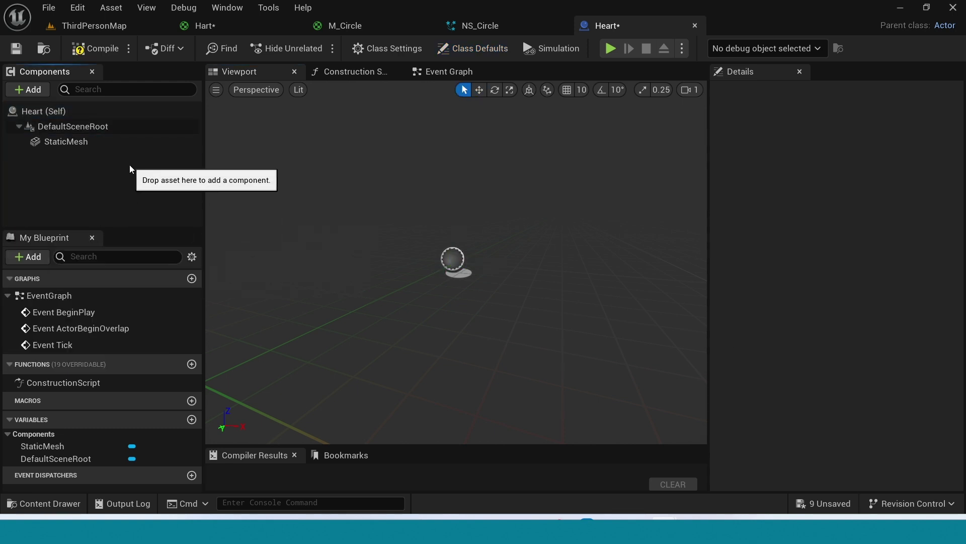
Assign the Heart_01 mesh to the Heart blueprint's StaticMesh component and inspect it in the viewport
left_click(123, 145)
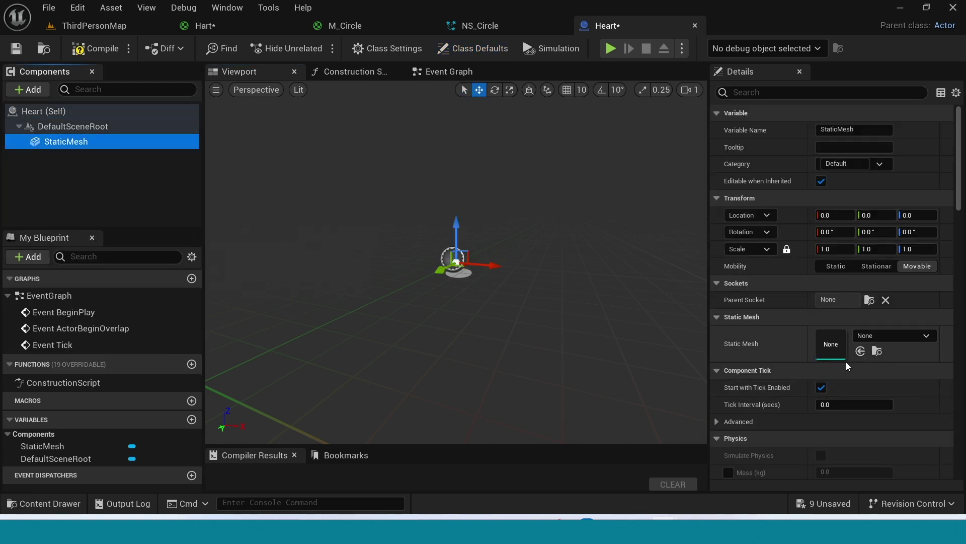
key("ctrl+space")
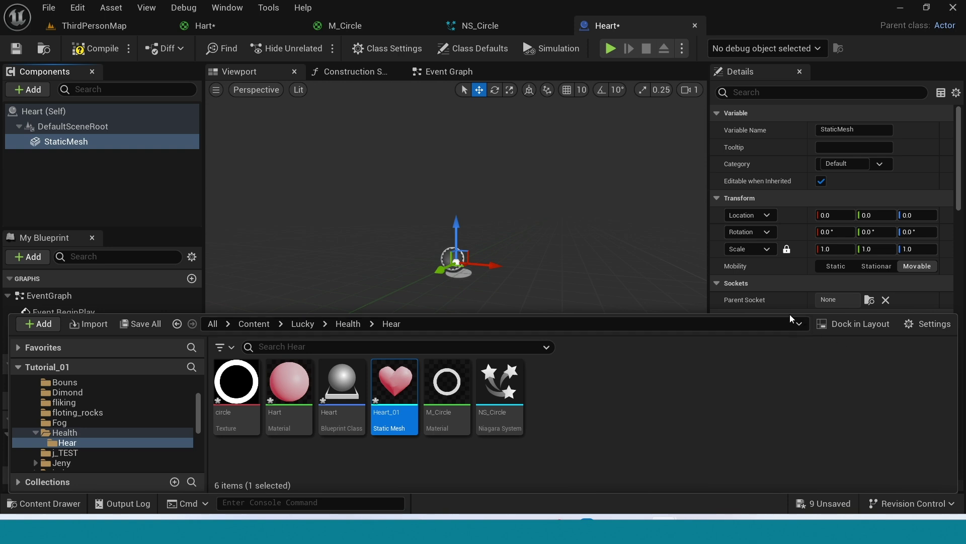
left_click_drag(789, 314, 781, 380)
left_click(860, 351)
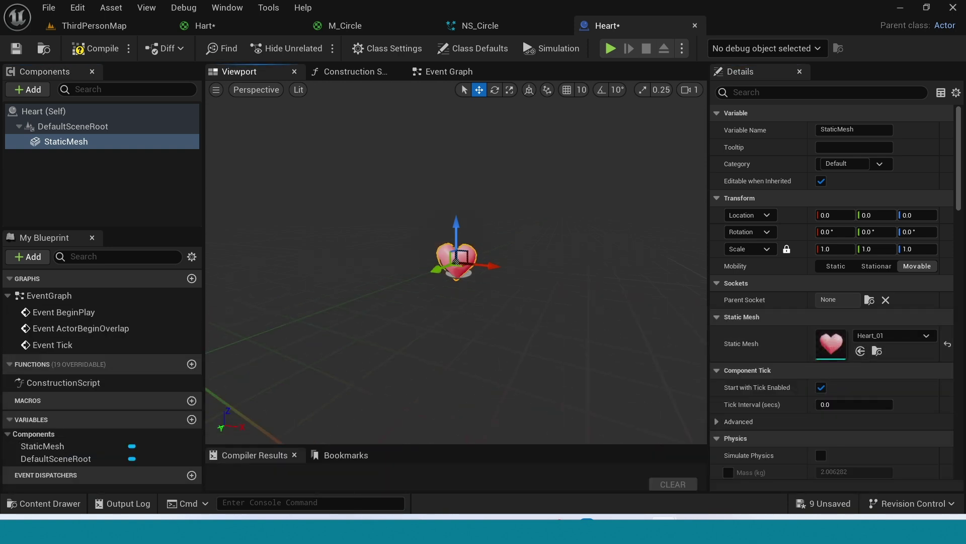
scroll(562, 344, "up", 5)
scroll(563, 344, "down", 2)
mouse_move(527, 345)
left_mouse_down("alt")
mouse_move(599, 345)
mouse_move(483, 346)
mouse_move(515, 348)
left_mouse_up("alt")
scroll(515, 351, "down", 5)
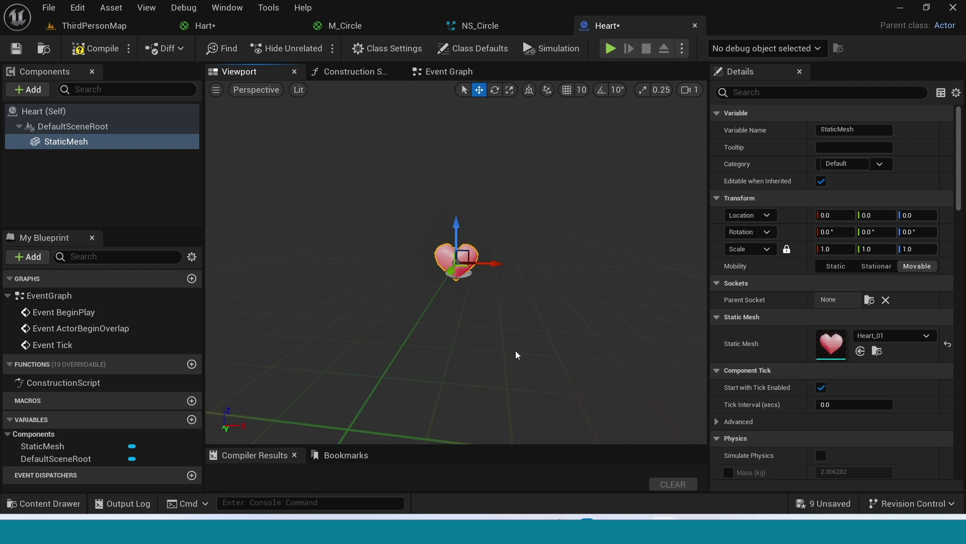
Add a Niagara Particle System component under the Heart blueprint's StaticMesh component, keeping the name Niagara
left_click(34, 90)
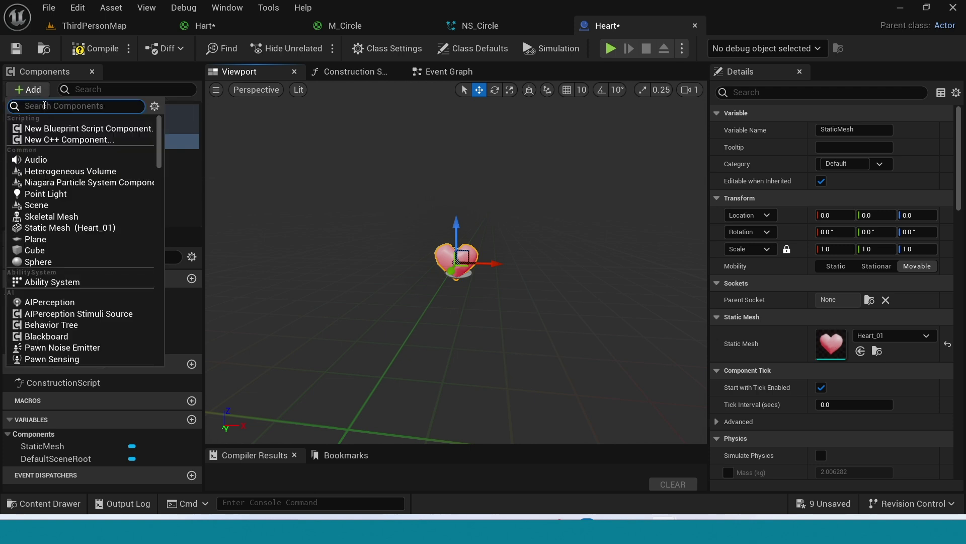
type("ni")
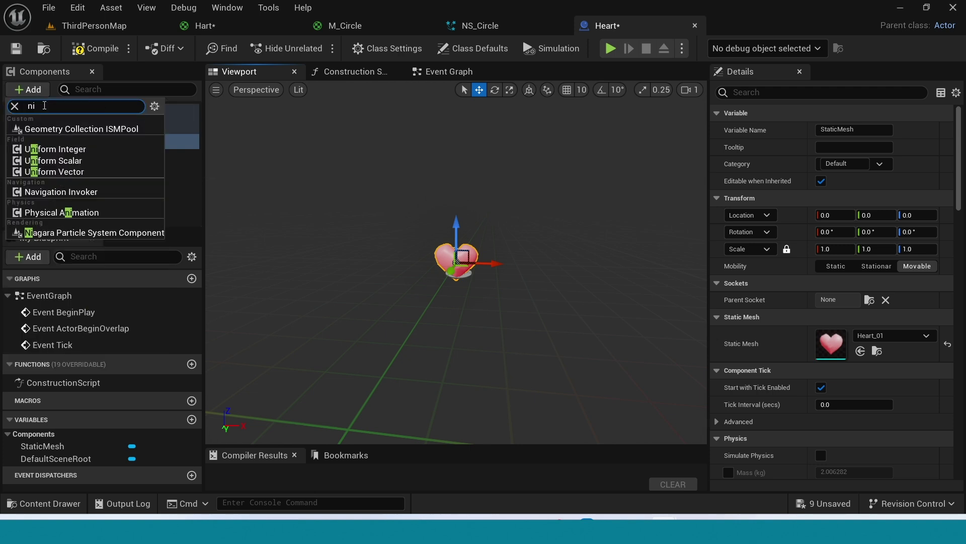
left_click(71, 233)
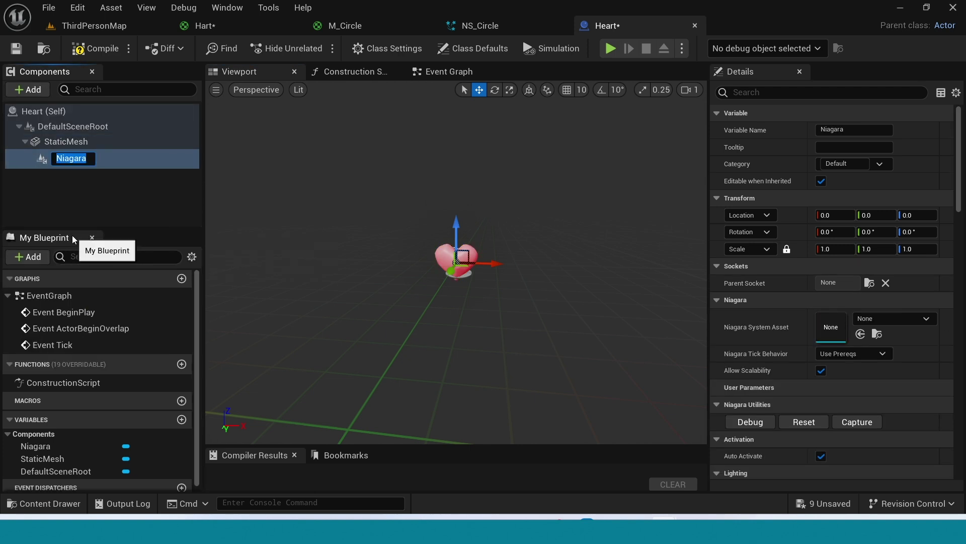
left_click(102, 216)
left_click(101, 157)
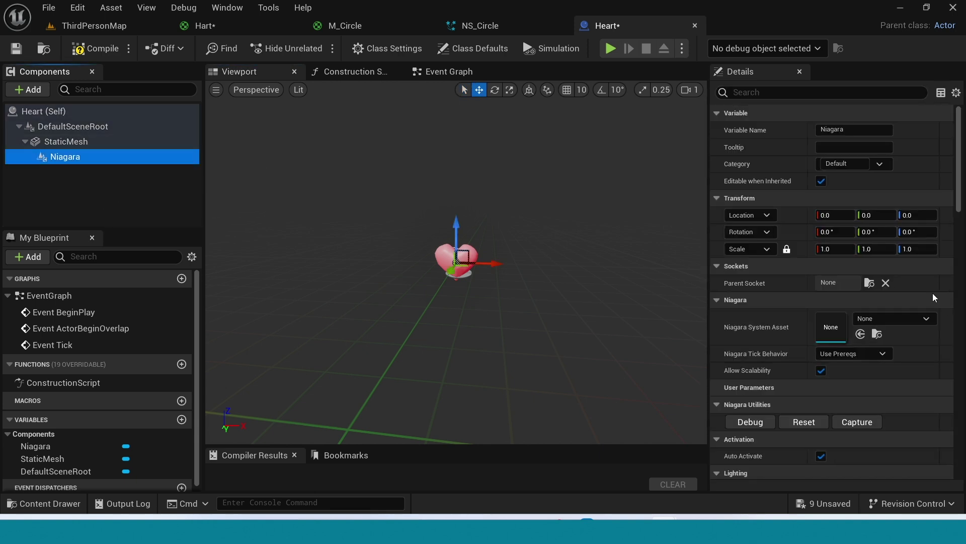
Assign NS_Circle as the Niagara component's system asset and inspect it around the heart
key("ctrl+space")
left_click(499, 443)
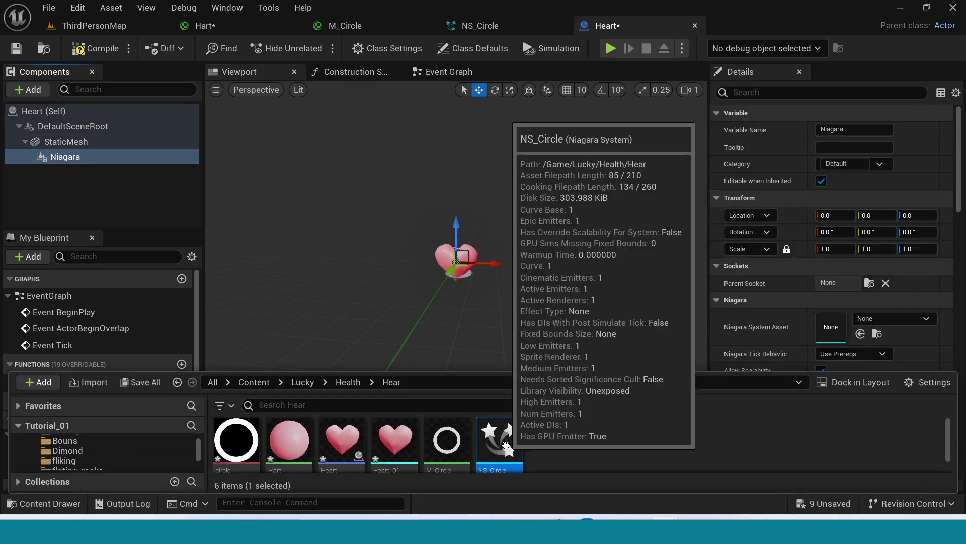
left_click(861, 334)
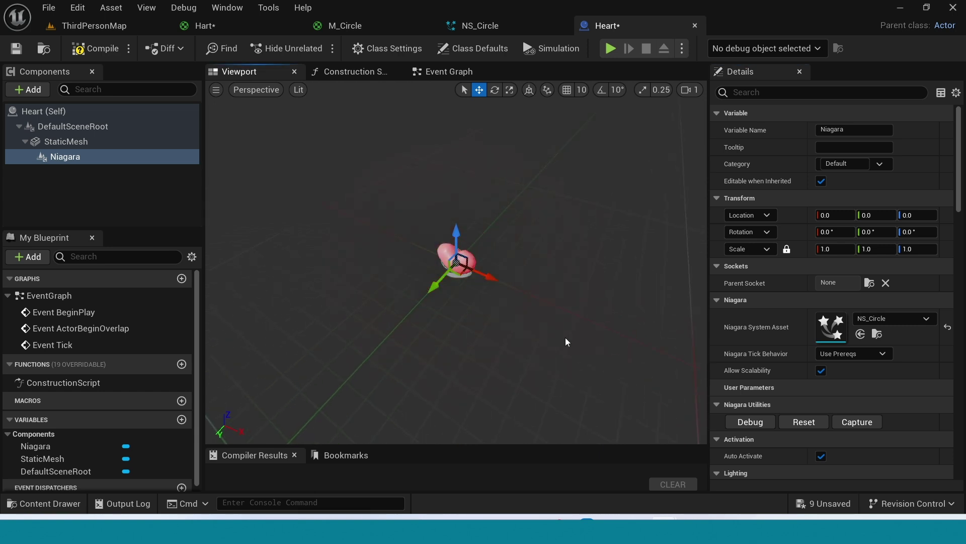
scroll(565, 337, "up", 5)
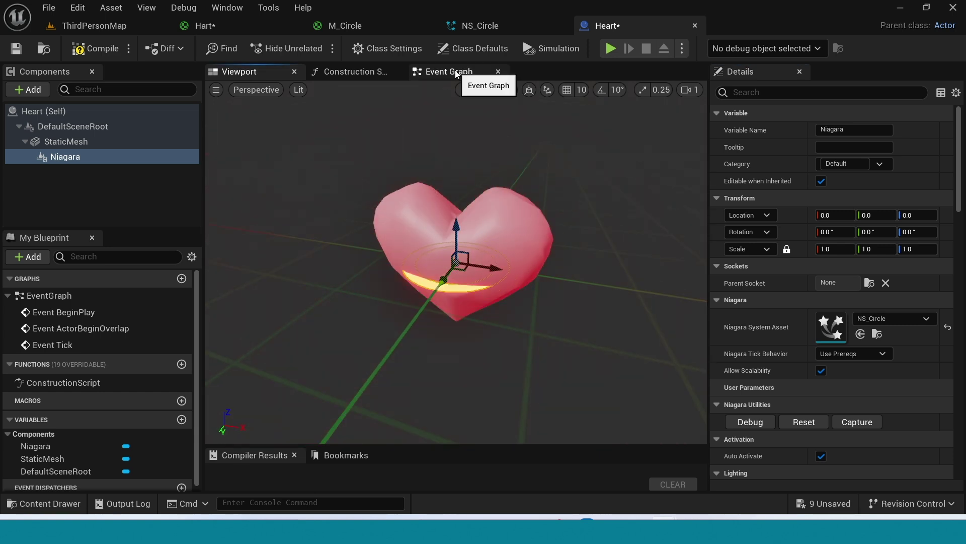
Delete the Event ActorBeginOverlap and Event Tick nodes from the Heart event graph, keeping Event BeginPlay
left_click(455, 72)
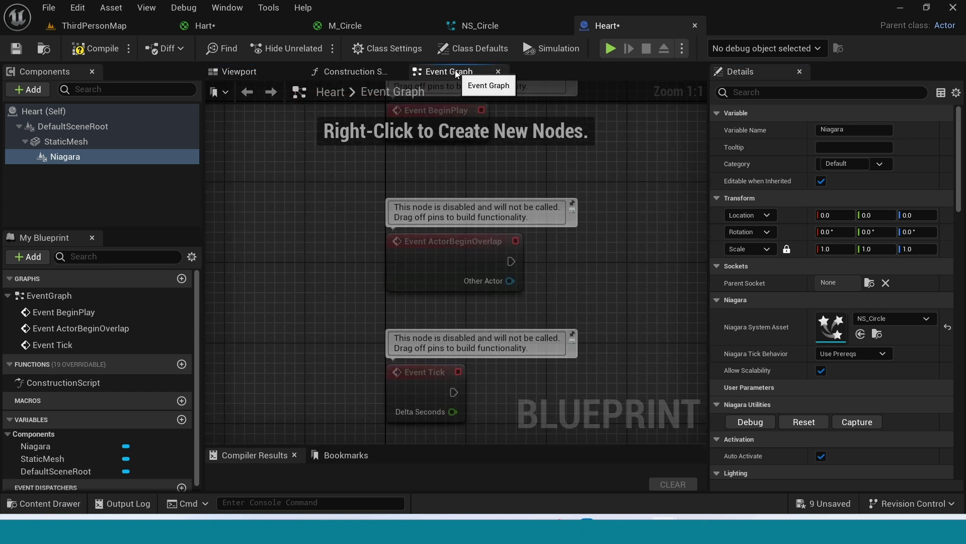
right_click_drag(504, 155, 428, 424)
left_click_drag(377, 382, 382, 237)
right_click_drag(533, 269, 500, 333)
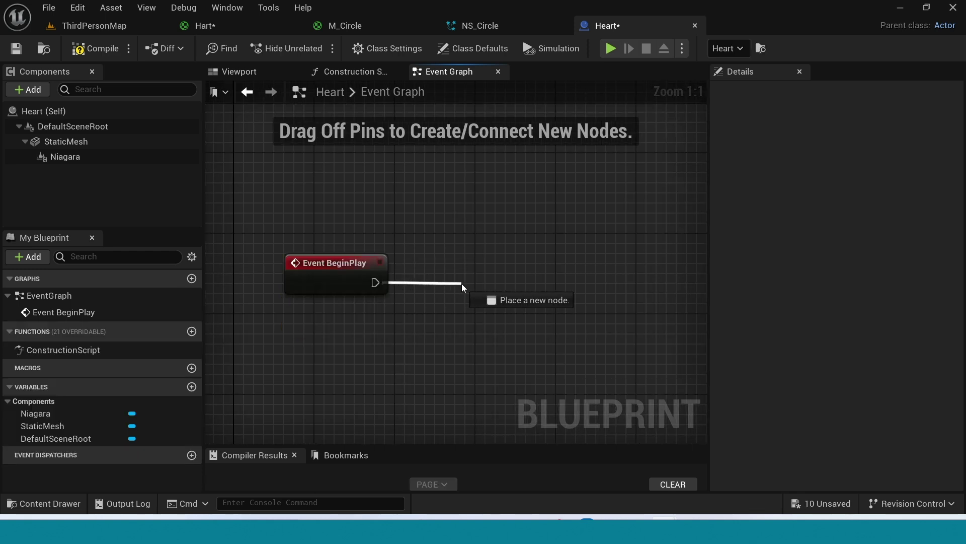
Add a Timeline node driven by Event BeginPlay and position it beside the event
left_click_drag(462, 283, 461, 283)
type("tim")
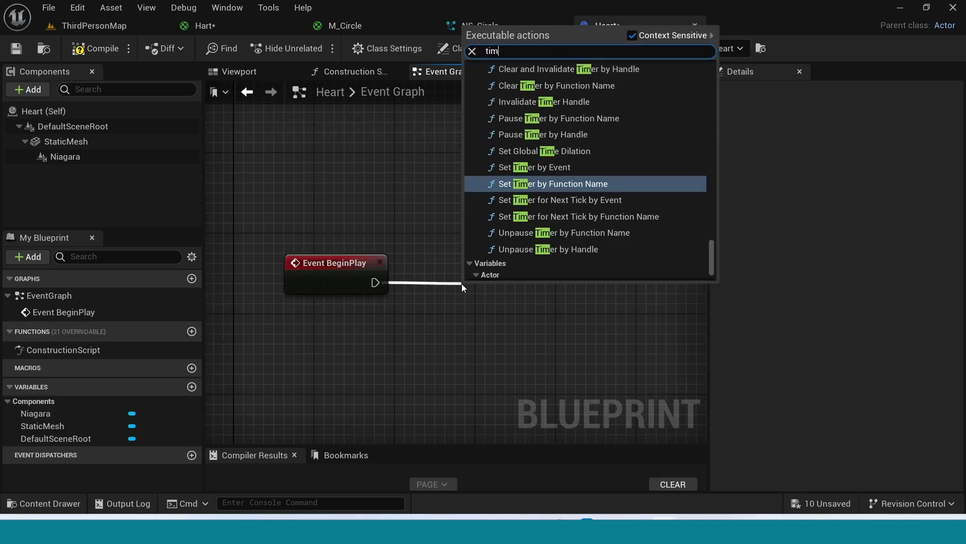
type("el")
key("Return")
left_click(657, 275)
right_click_drag(658, 311, 634, 252)
left_click_drag(510, 244, 509, 213)
Open the Timeline for editing, set its length to 0.50 and add a vector track
double_click(507, 204)
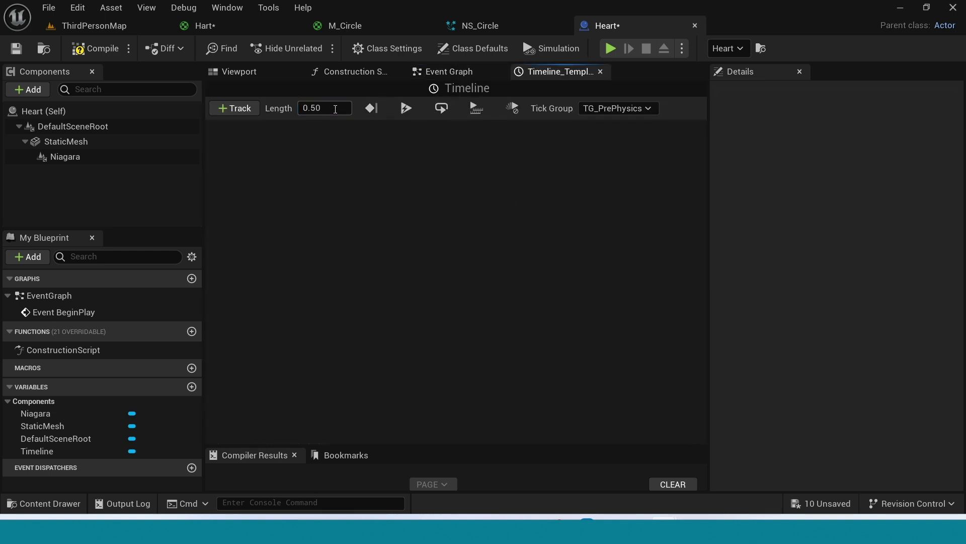
left_click(248, 109)
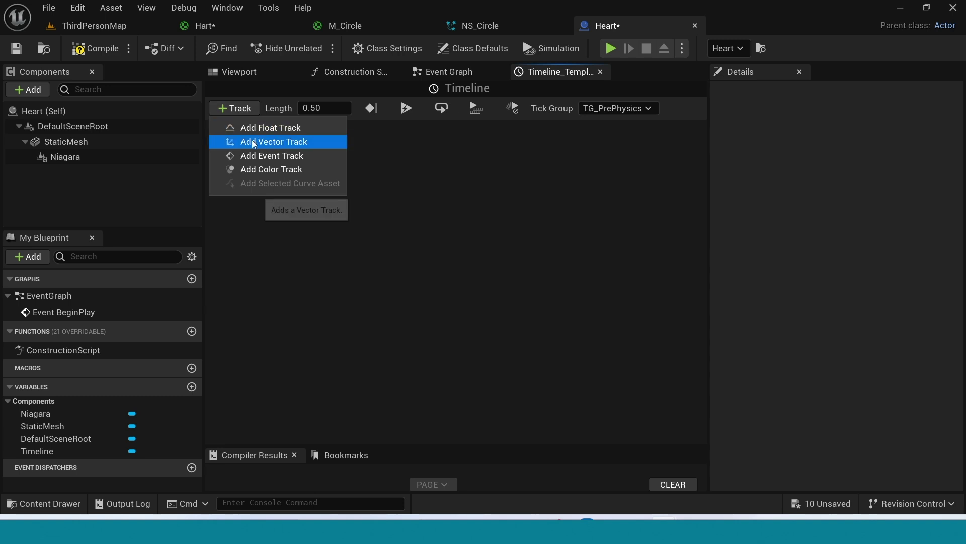
left_click(308, 142)
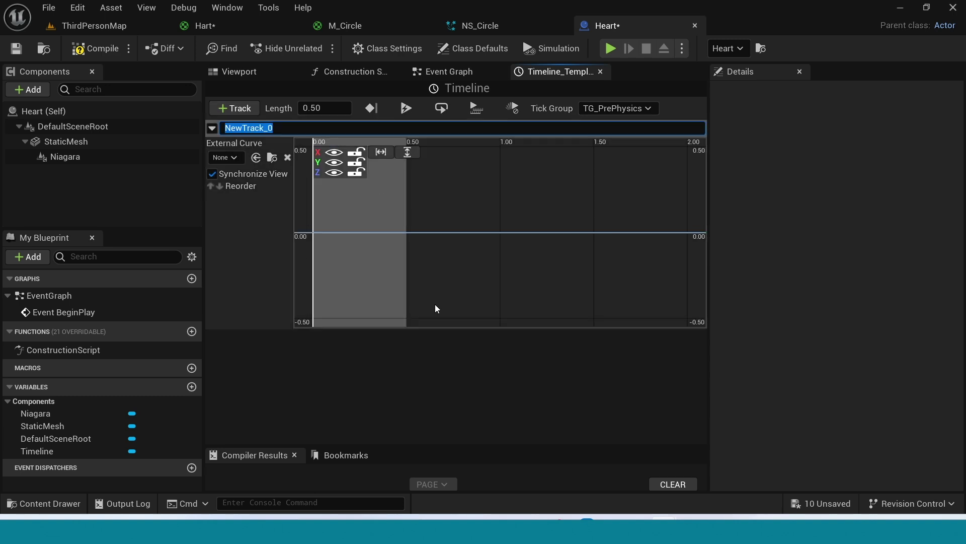
Hide and lock the track's X and Y curves, and add a Z key at time 0 with value 0
left_click(322, 234)
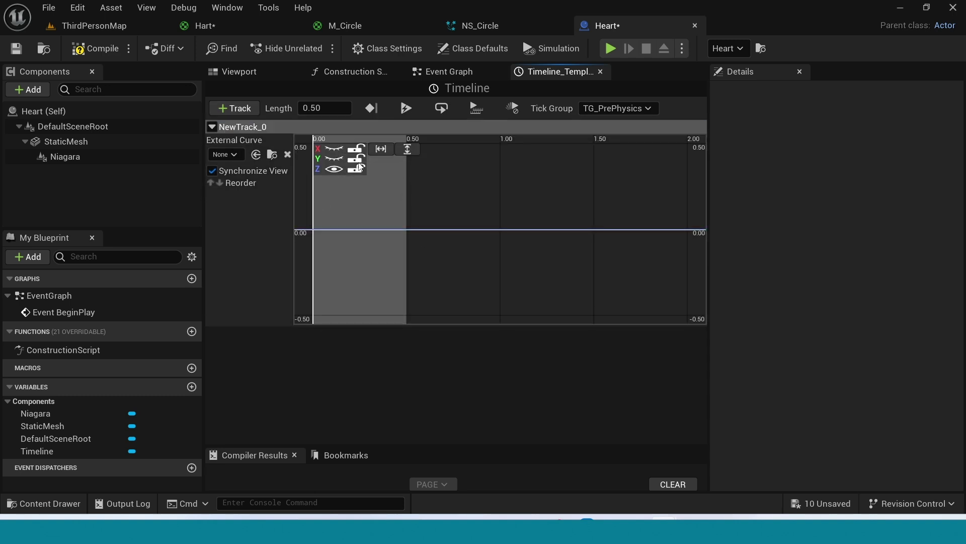
right_click(321, 224)
left_click(349, 251)
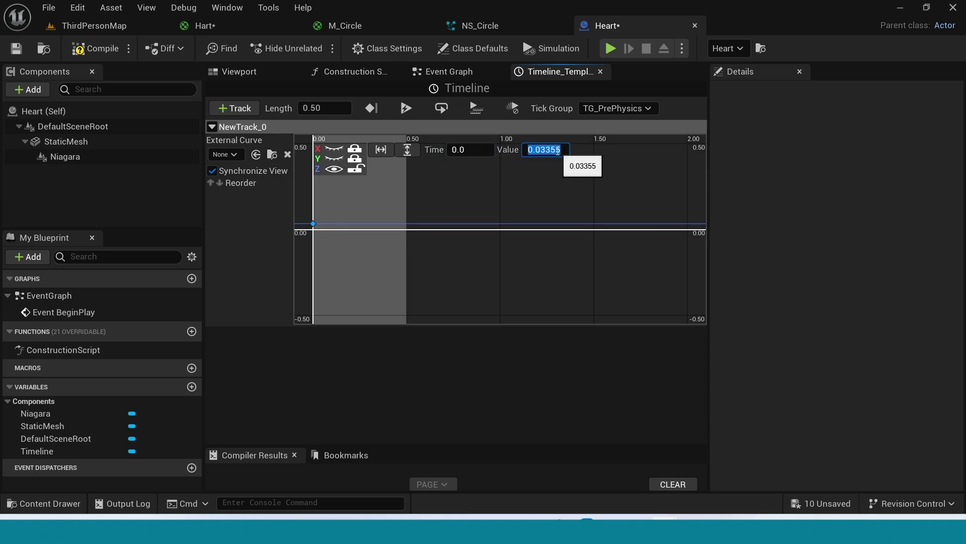
Add a second Z key at time 0.5 with value 50, fit the curve in view, and save the blueprint
right_click(405, 228)
left_click(433, 257)
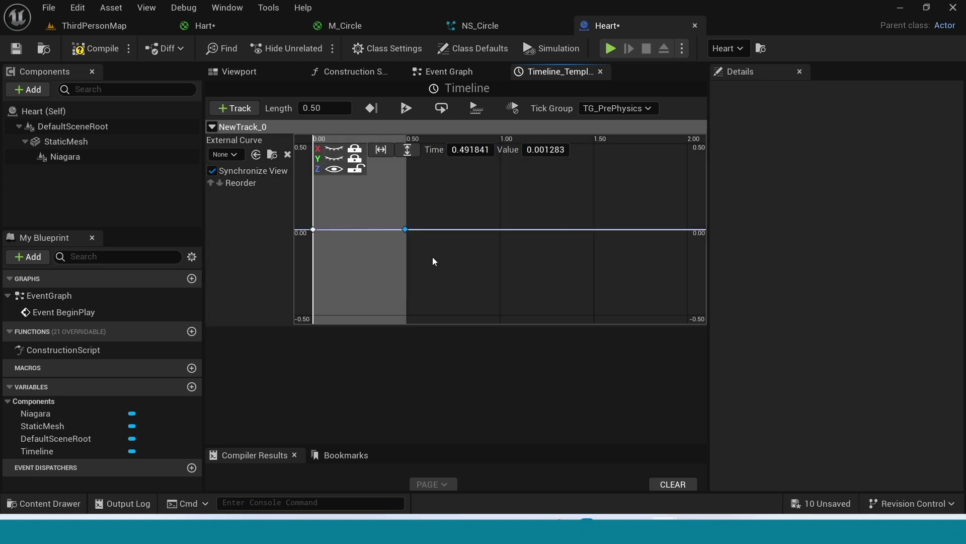
left_click(471, 149)
type("0.5")
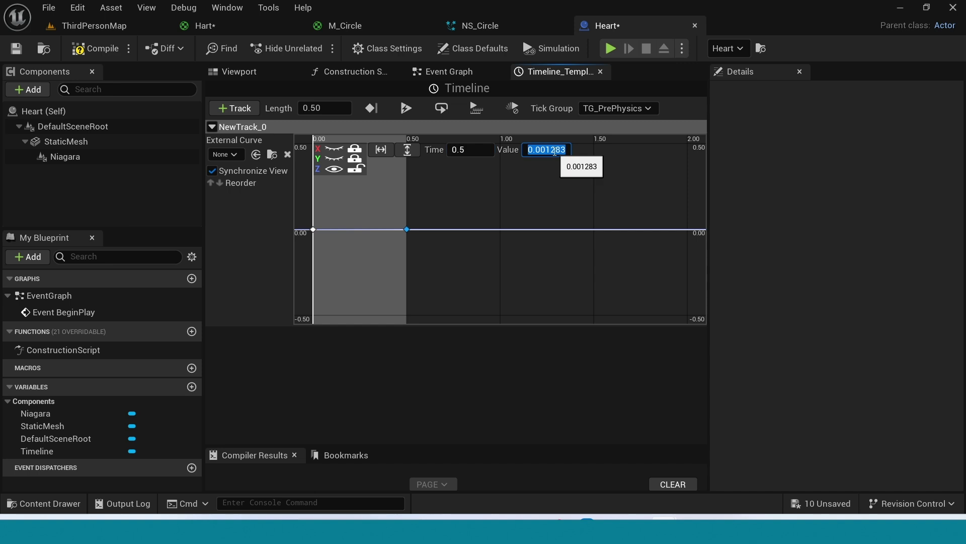
left_click(407, 150)
left_click(383, 149)
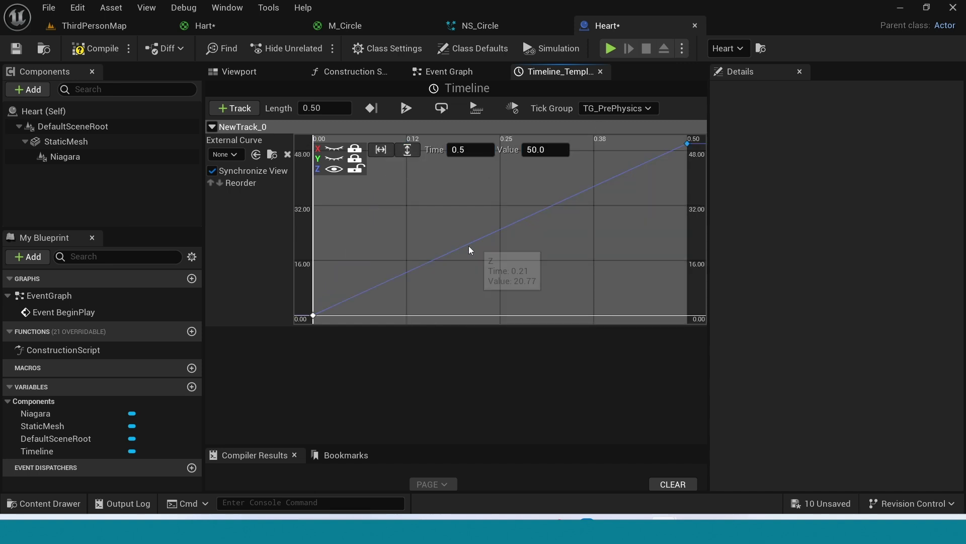
scroll(469, 245, "down", 2)
left_click(18, 50)
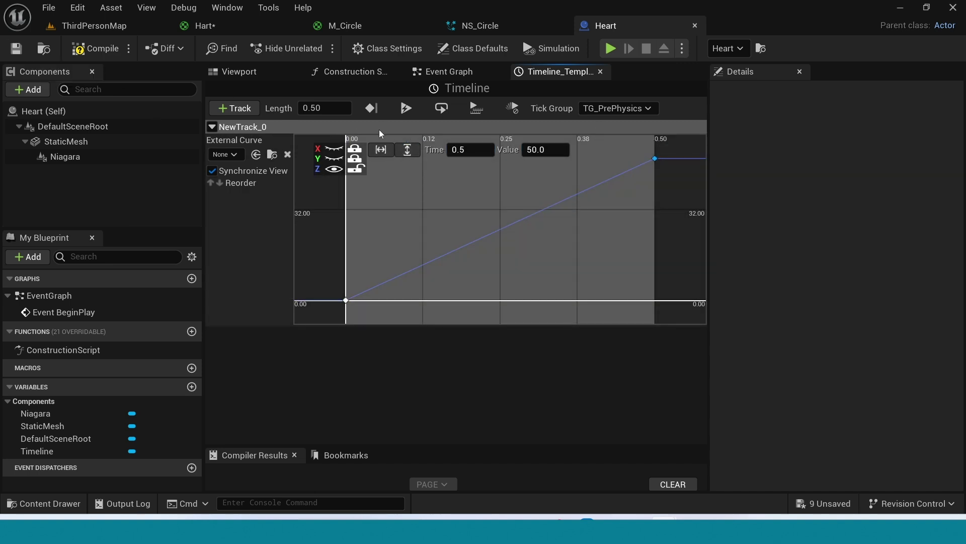
Add a Set Relative Location node for the StaticMesh, driven by the Timeline's Update output in the event graph
left_click(444, 71)
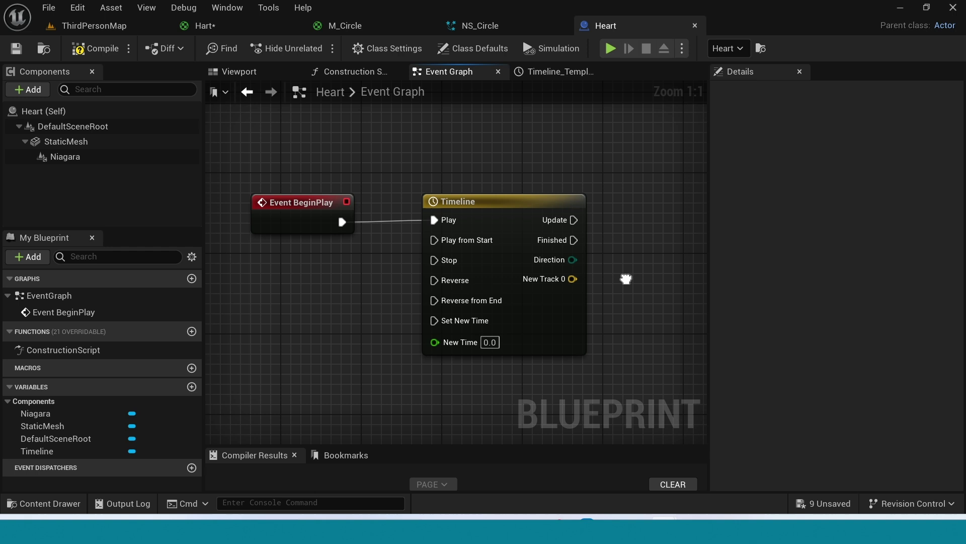
right_click_drag(626, 278, 449, 280)
left_click_drag(408, 237, 460, 235)
type("set")
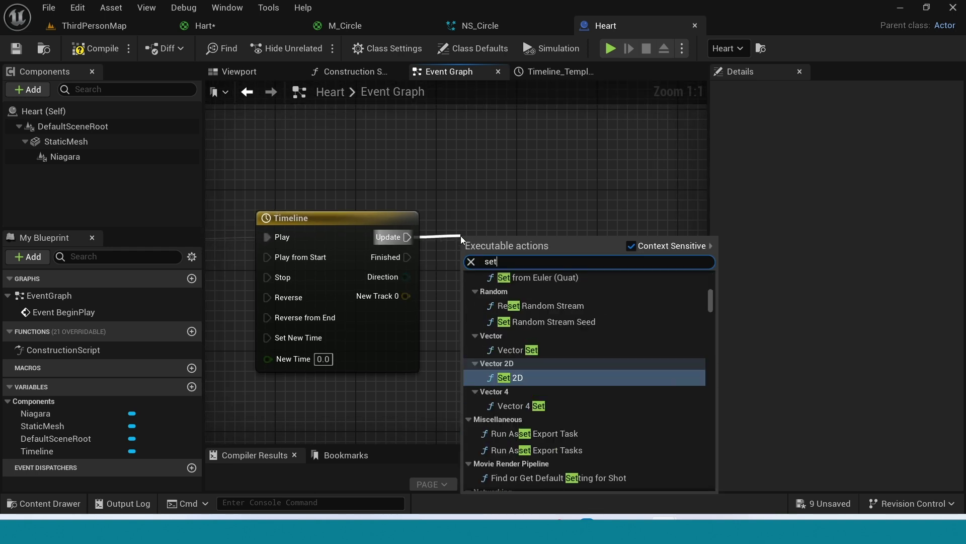
type(" relative lo")
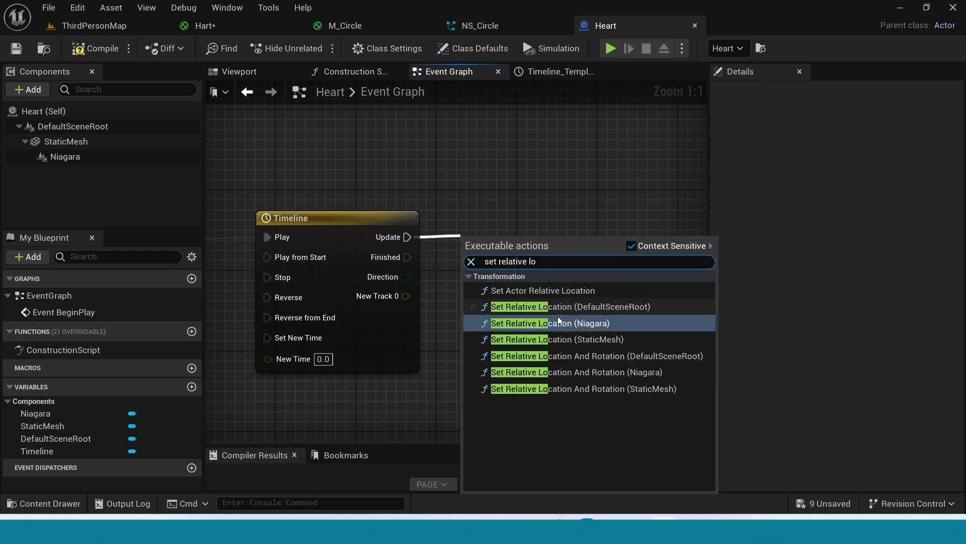
left_click(558, 323)
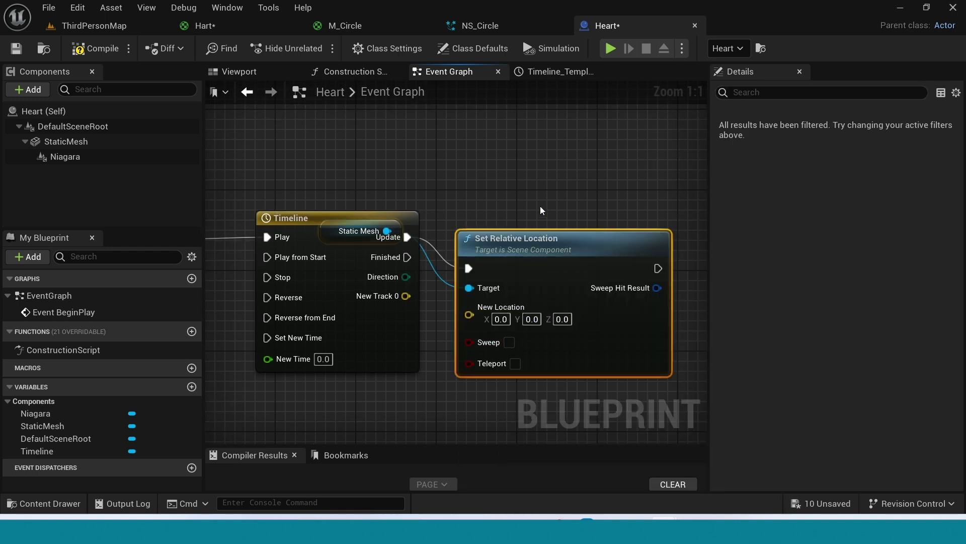
Move the Set Relative Location and Static Mesh nodes clear of the Timeline, aligning the execution wire
left_click_drag(518, 246, 631, 235)
left_click_drag(376, 229, 510, 177)
scroll(477, 295, "down", 2)
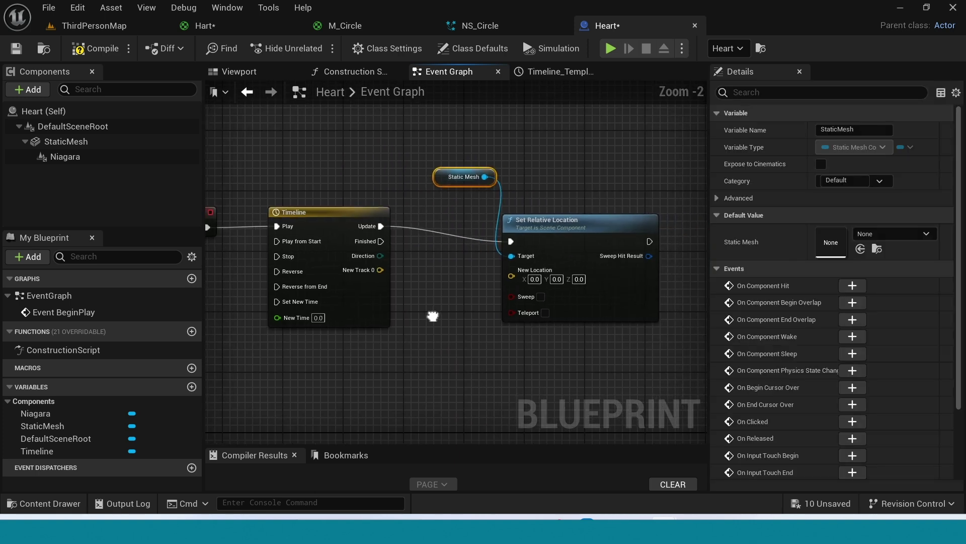
right_click_drag(433, 317, 431, 310)
left_click_drag(602, 286, 602, 287)
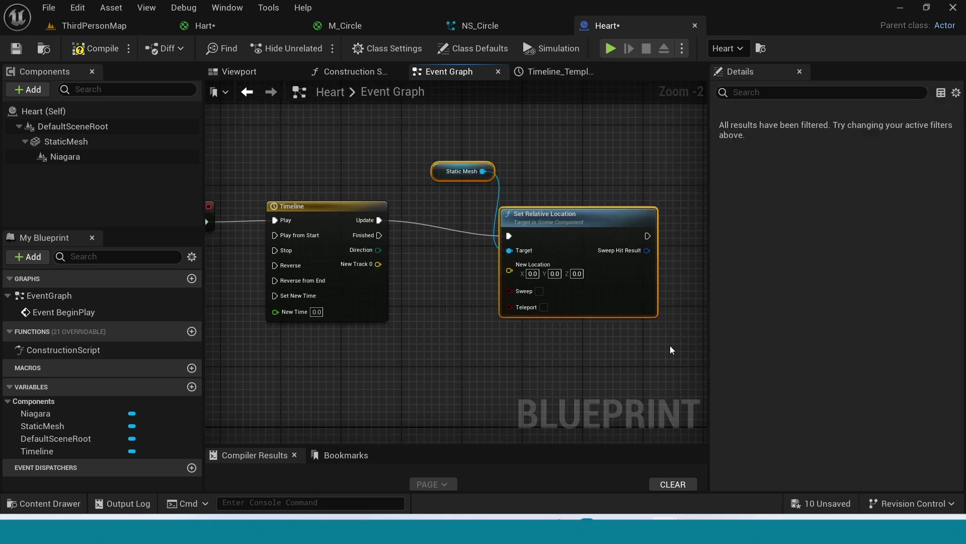
left_click_drag(582, 214, 582, 199)
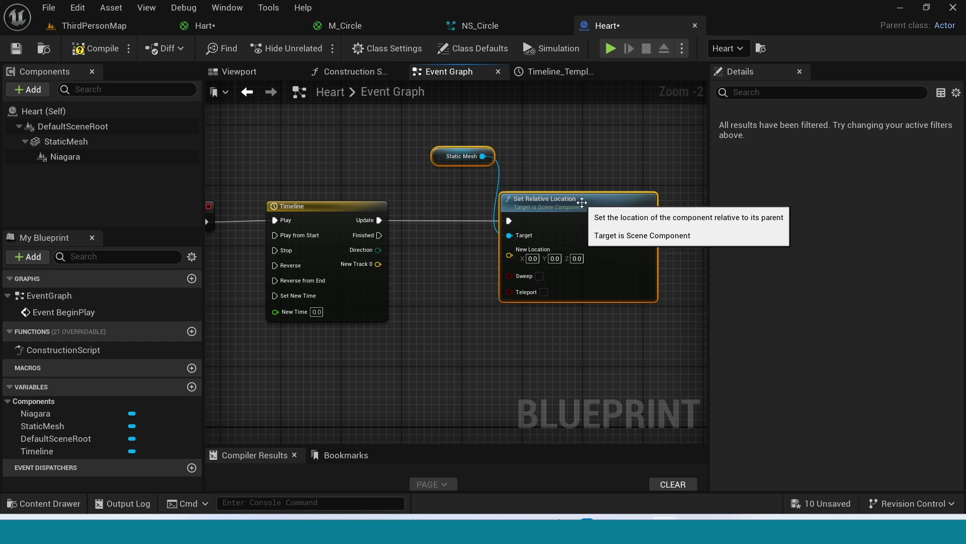
Connect the Timeline's New Track 0 output to New Location on the Set Relative Location node
left_click(427, 297)
left_click_drag(378, 264, 443, 287)
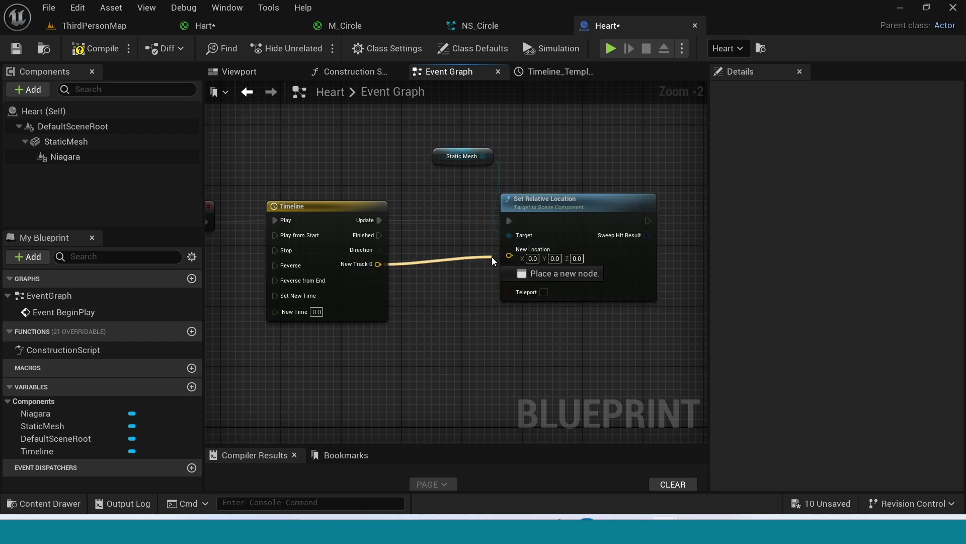
left_click_drag(491, 257, 509, 259)
scroll(486, 323, "down", 1)
right_click_drag(453, 367, 472, 366)
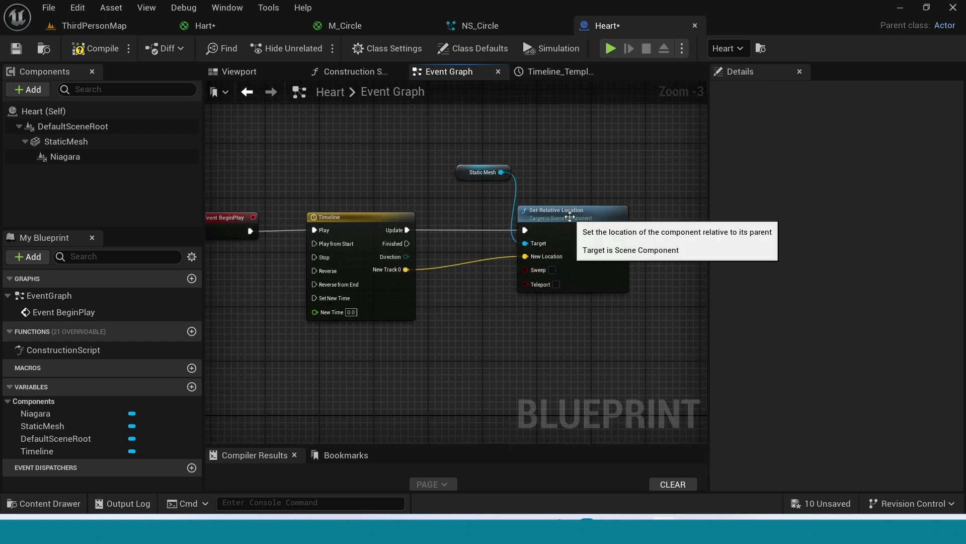
left_click_drag(570, 217, 571, 224)
Duplicate the Timeline, Static Mesh and Set Relative Location nodes and place the copies below the originals
left_click_drag(495, 308, 353, 334)
key("ctrl+c")
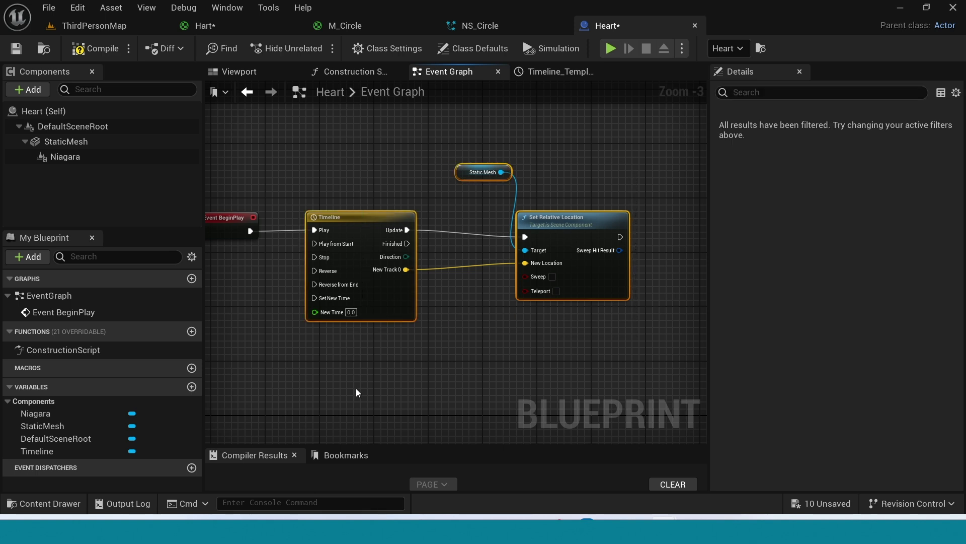
left_click(384, 390)
key("ctrl+v")
right_click_drag(506, 382, 525, 314)
left_click_drag(539, 344, 600, 310)
left_click(504, 301)
Connect Timeline's Finished to Timeline_0's Reverse from End and Timeline_0's Finished to Timeline's Play from Start, and compile the blueprint
scroll(476, 301, "up", 2)
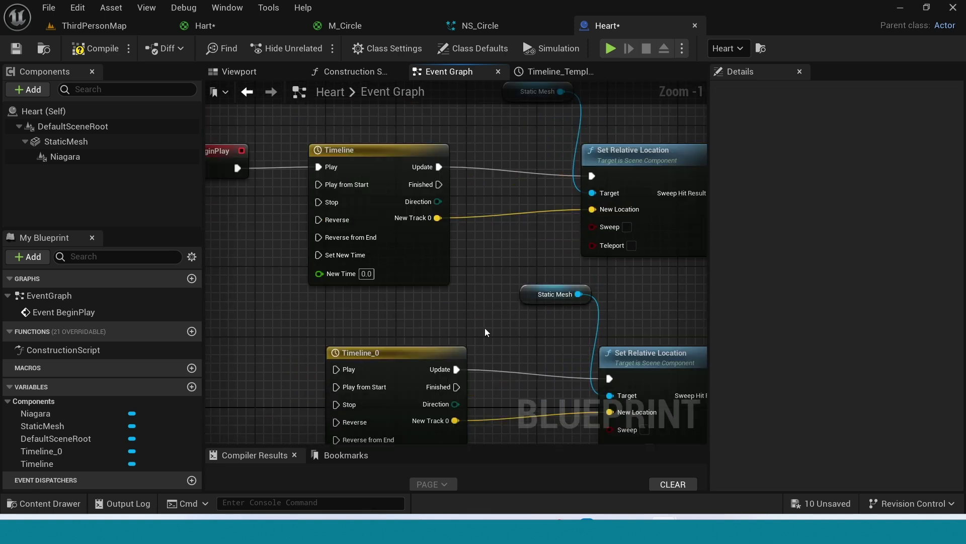
left_click_drag(438, 184, 340, 337)
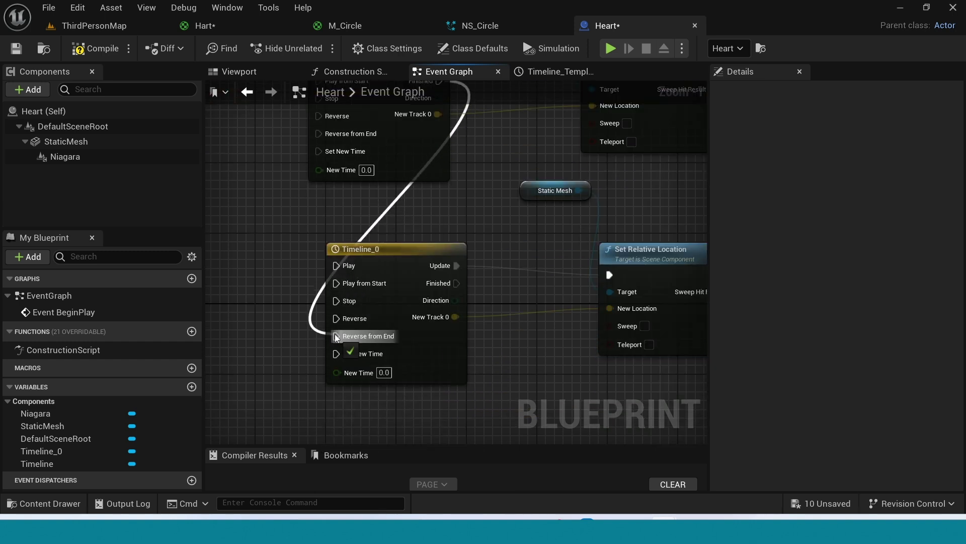
right_click_drag(398, 229, 407, 270)
left_click_drag(468, 325, 330, 122)
left_click(96, 48)
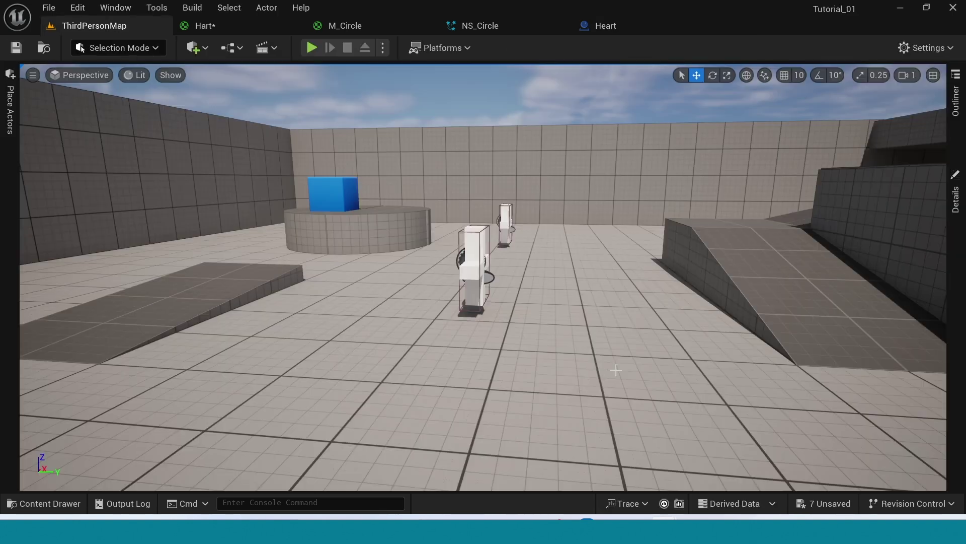
Place the Heart blueprint on the floor of ThirdPersonMap and start a play session
key("ctrl+space")
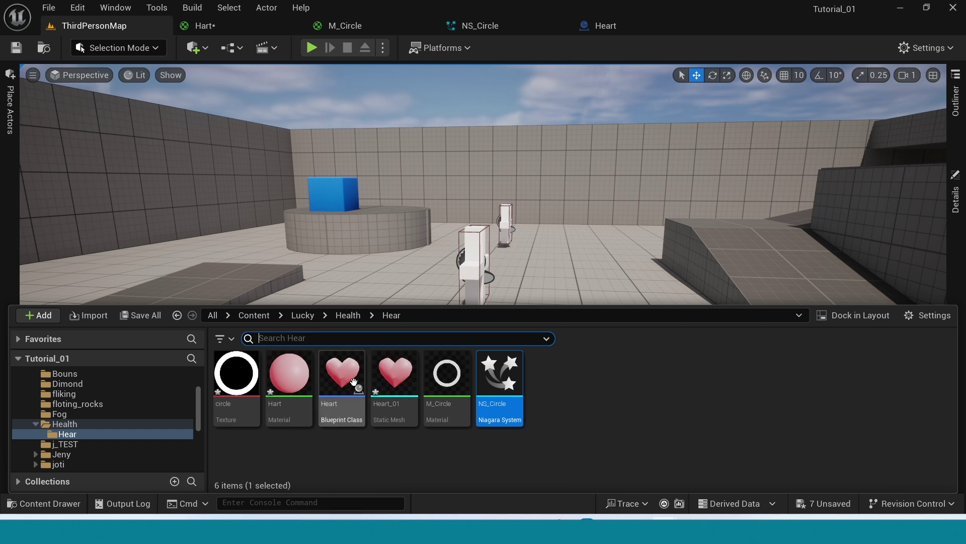
left_click_drag(354, 382, 432, 259)
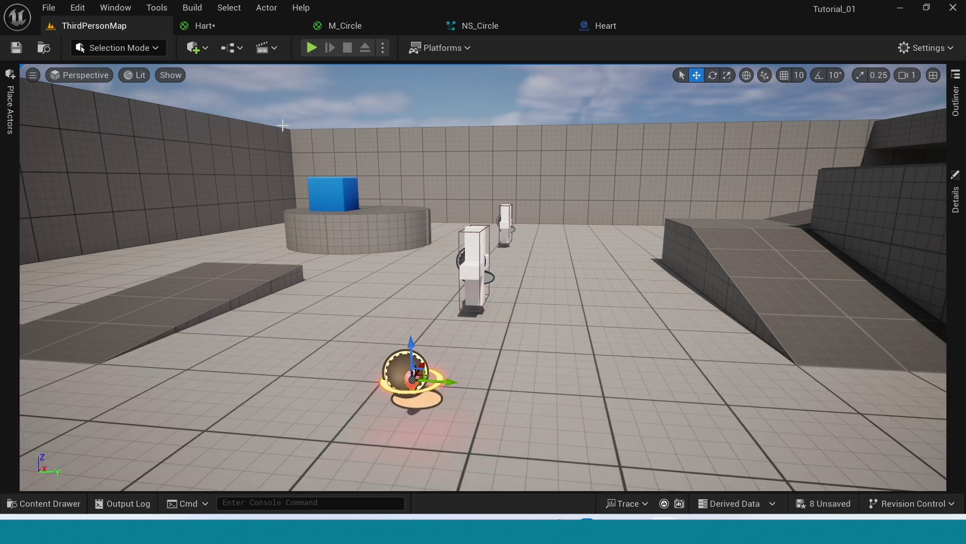
left_click(312, 47)
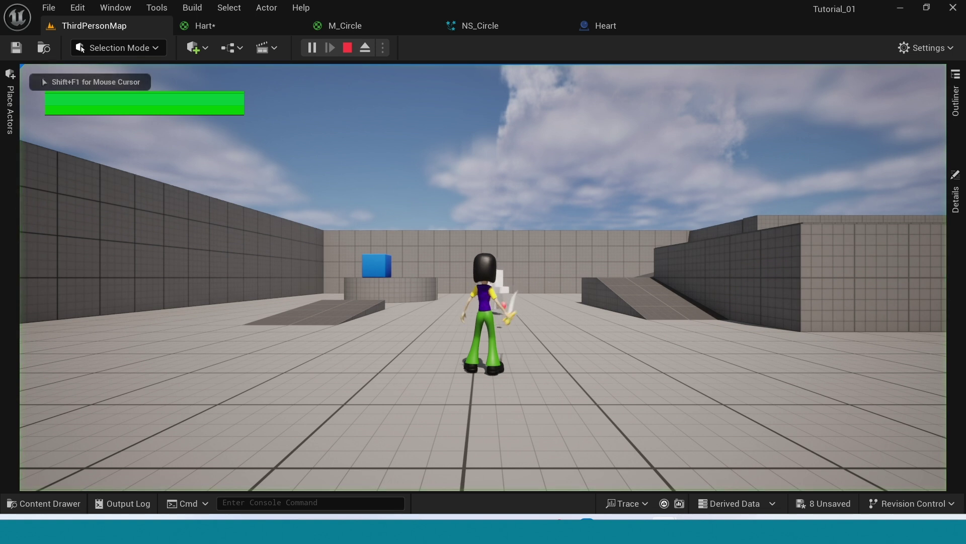
Walk the character up to the placed heart pickup to check its floating animation, and end the play session
key("w")
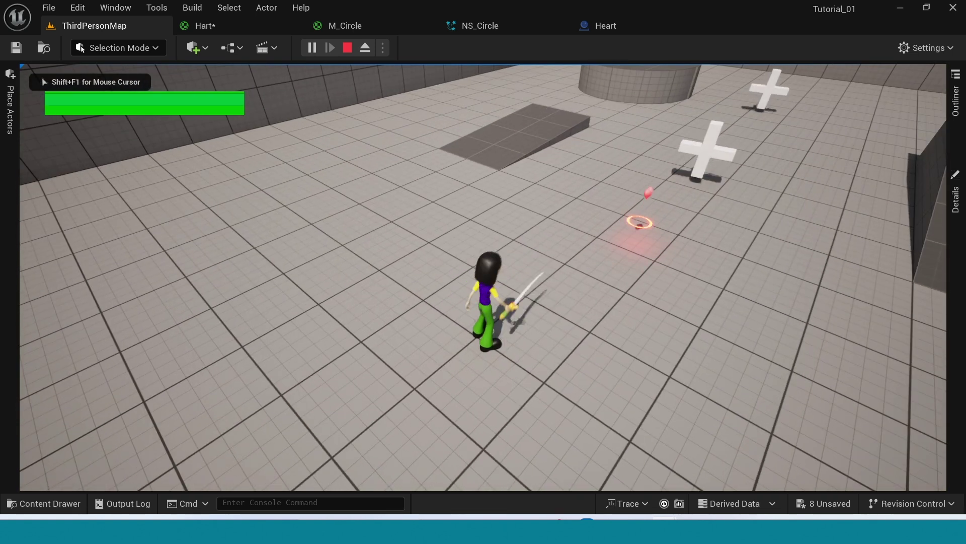
key("w")
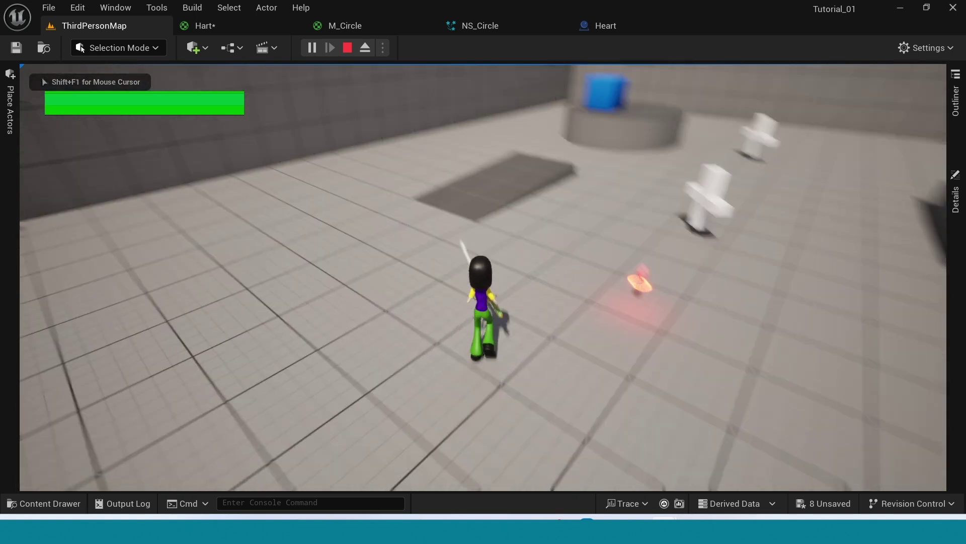
key("d")
key("d")
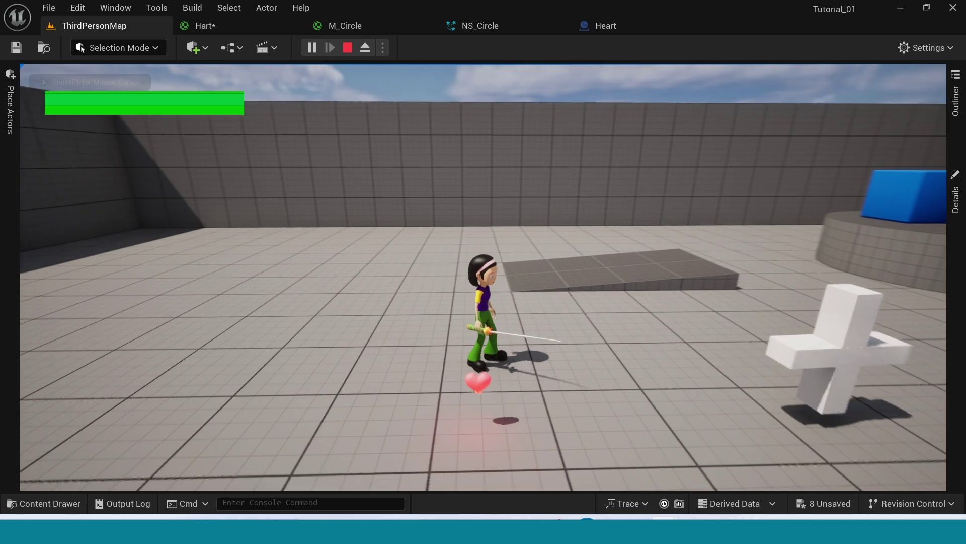
key("Escape")
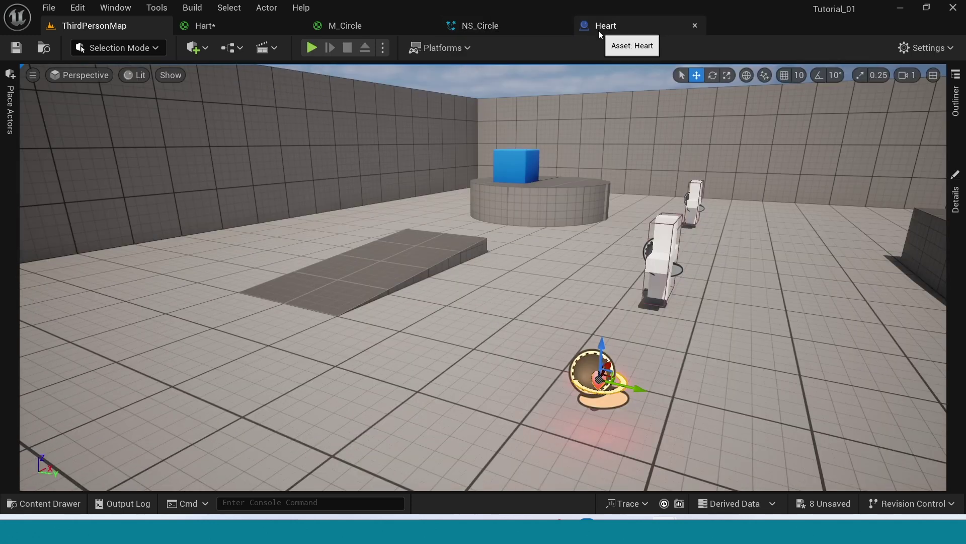
Add a Rotating Movement component to the Heart blueprint, keeping the default component name
left_click(599, 28)
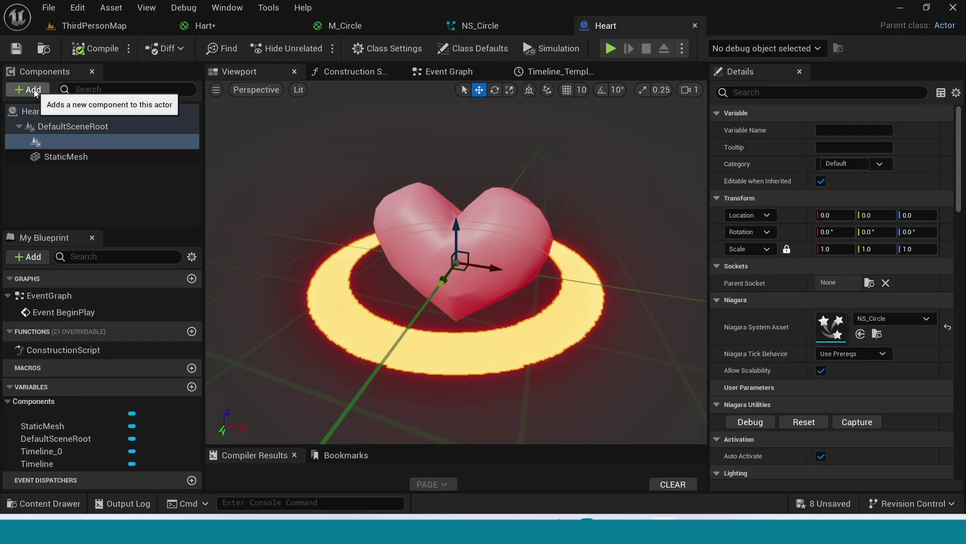
left_click(29, 89)
type("rot")
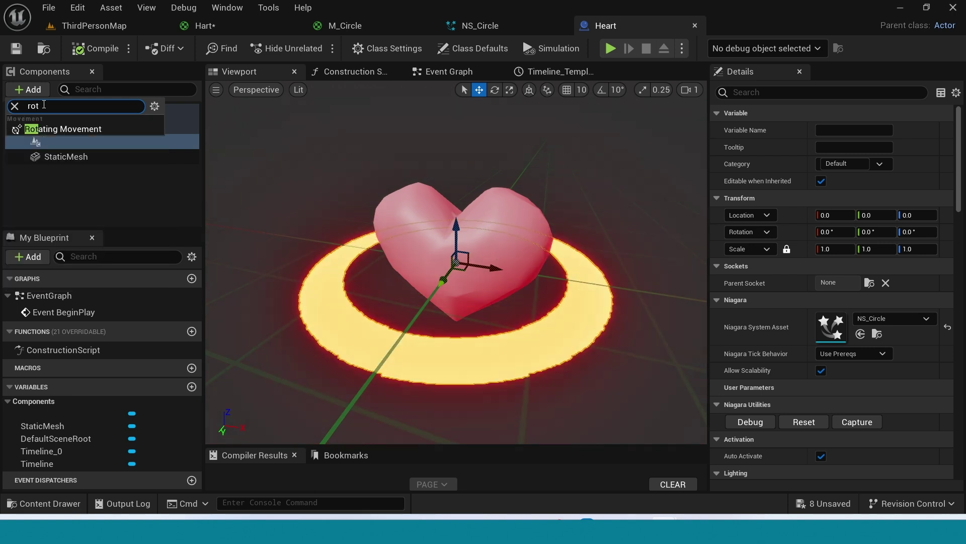
left_click(75, 132)
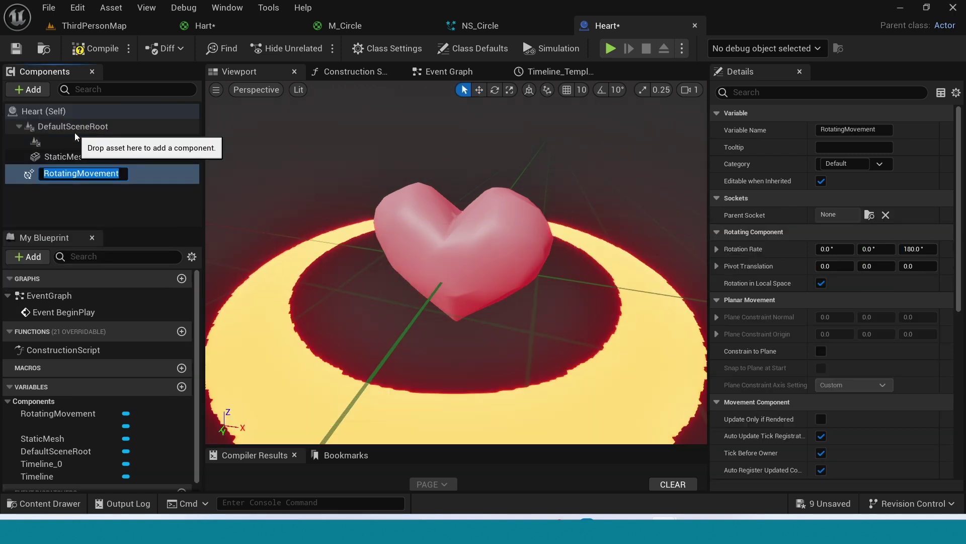
key("Return")
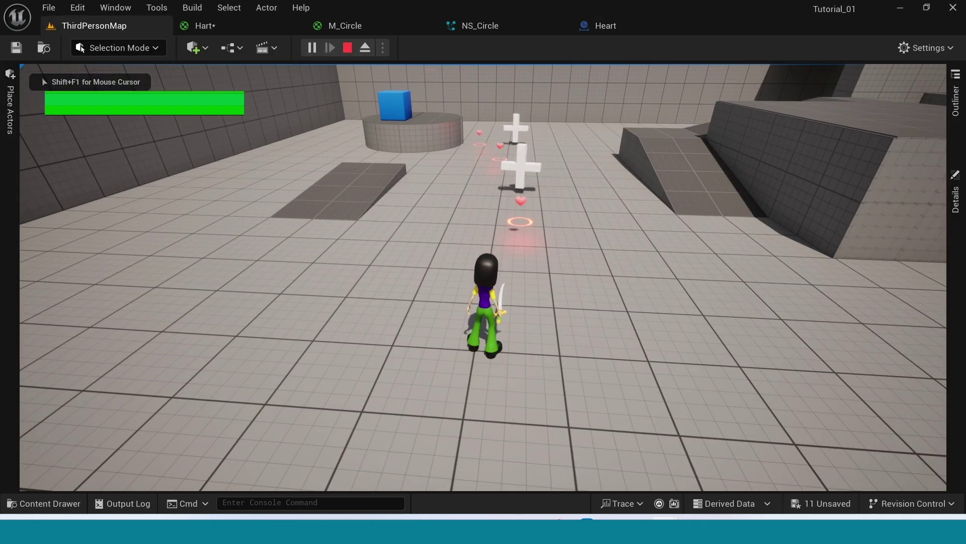
Run the character past the several heart pickups in the level to examine their rotation and floating motion
key("w")
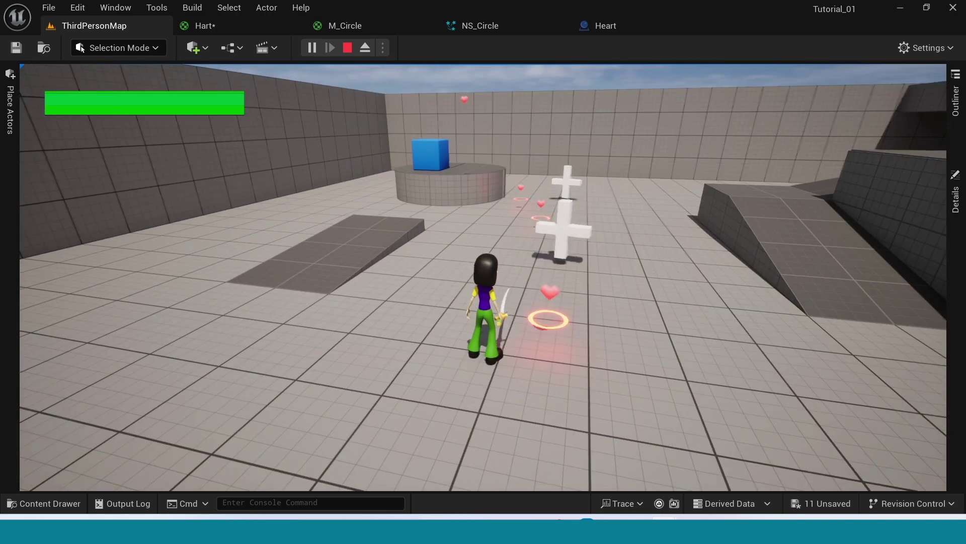
key("w")
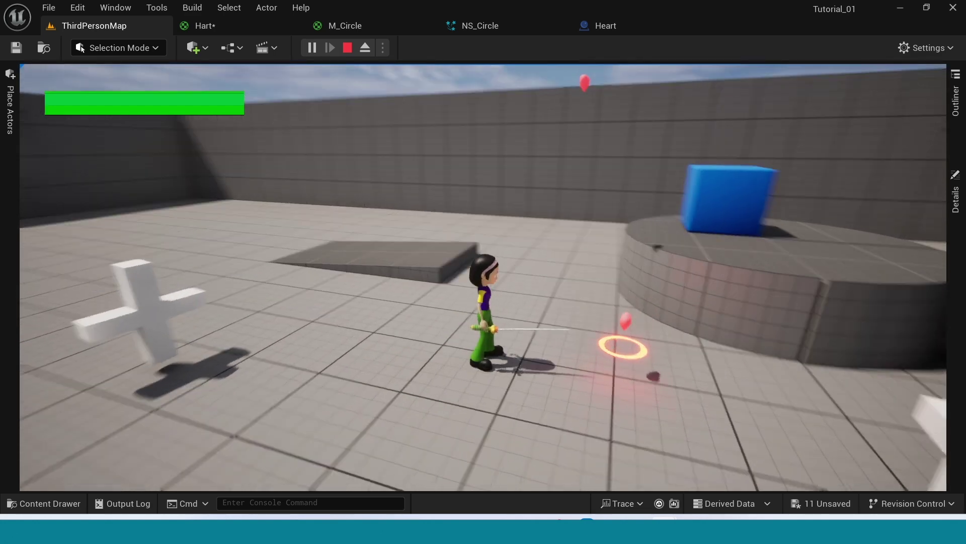
key("w")
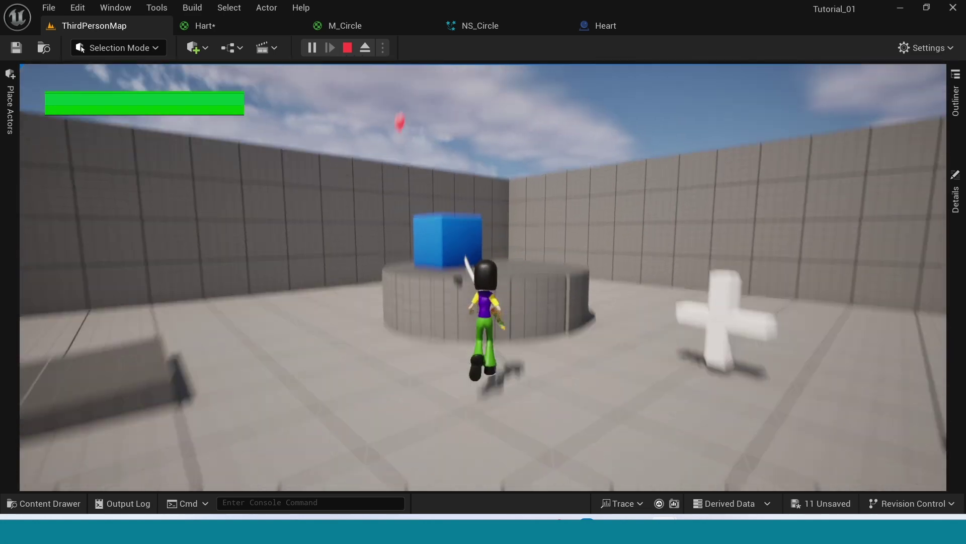